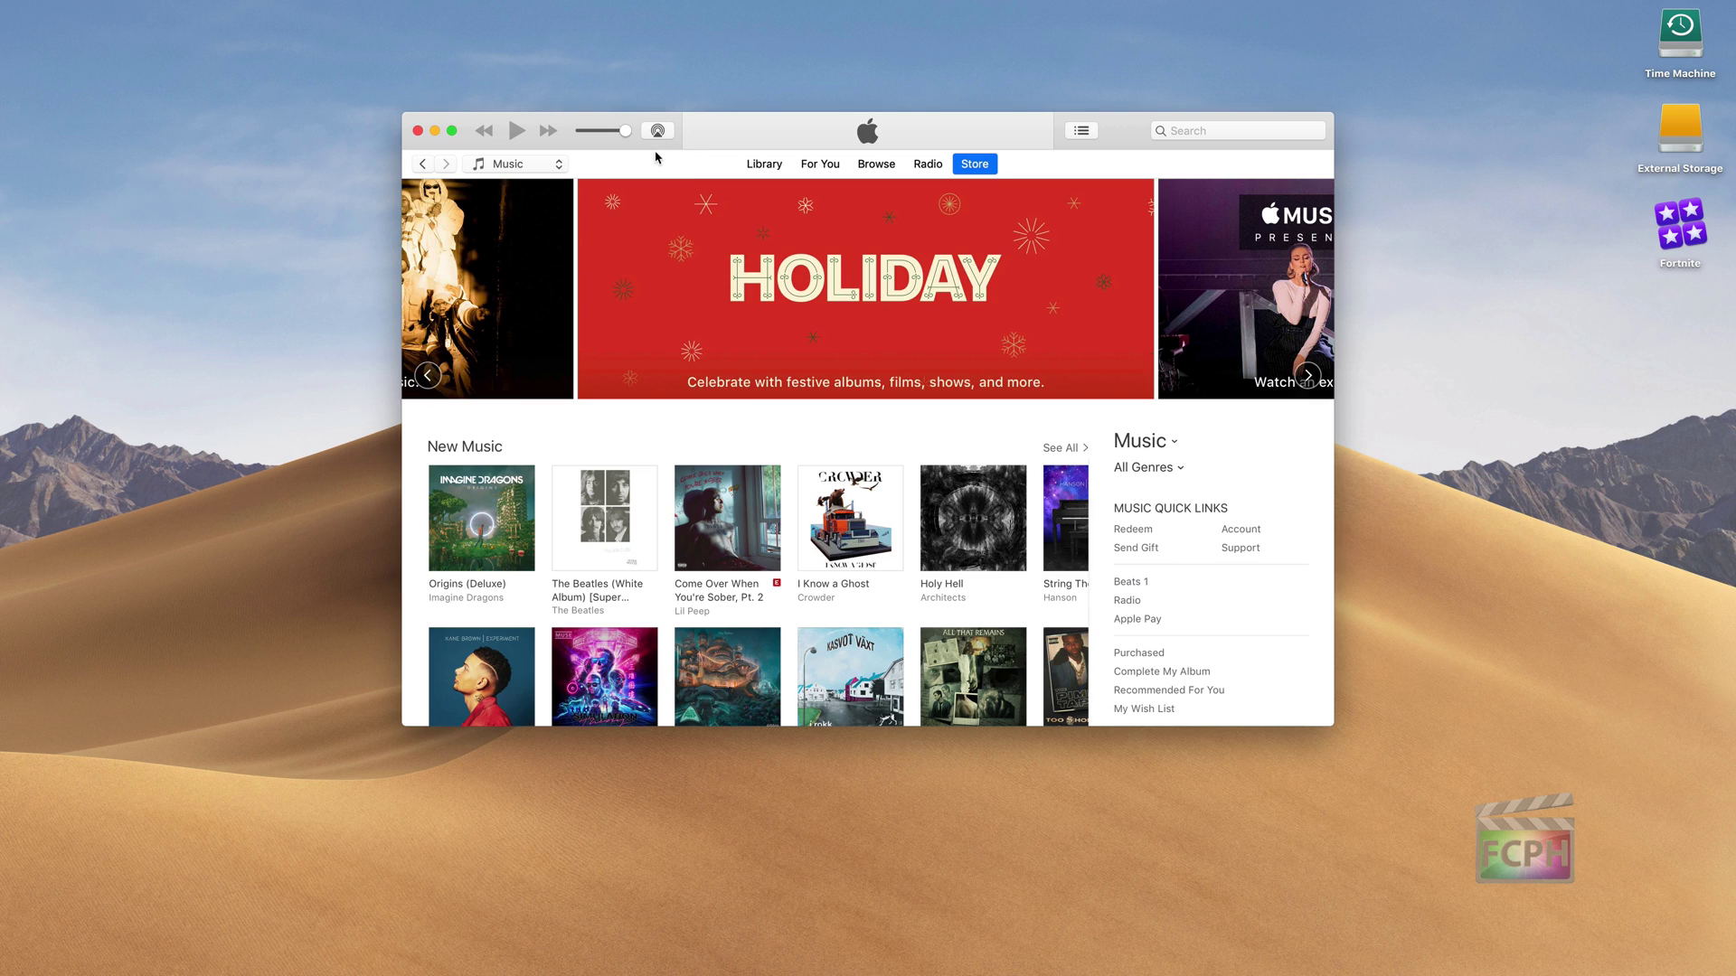
Expand the Song album to show its 4:44 track, and check the File > Convert options
left_click(764, 168)
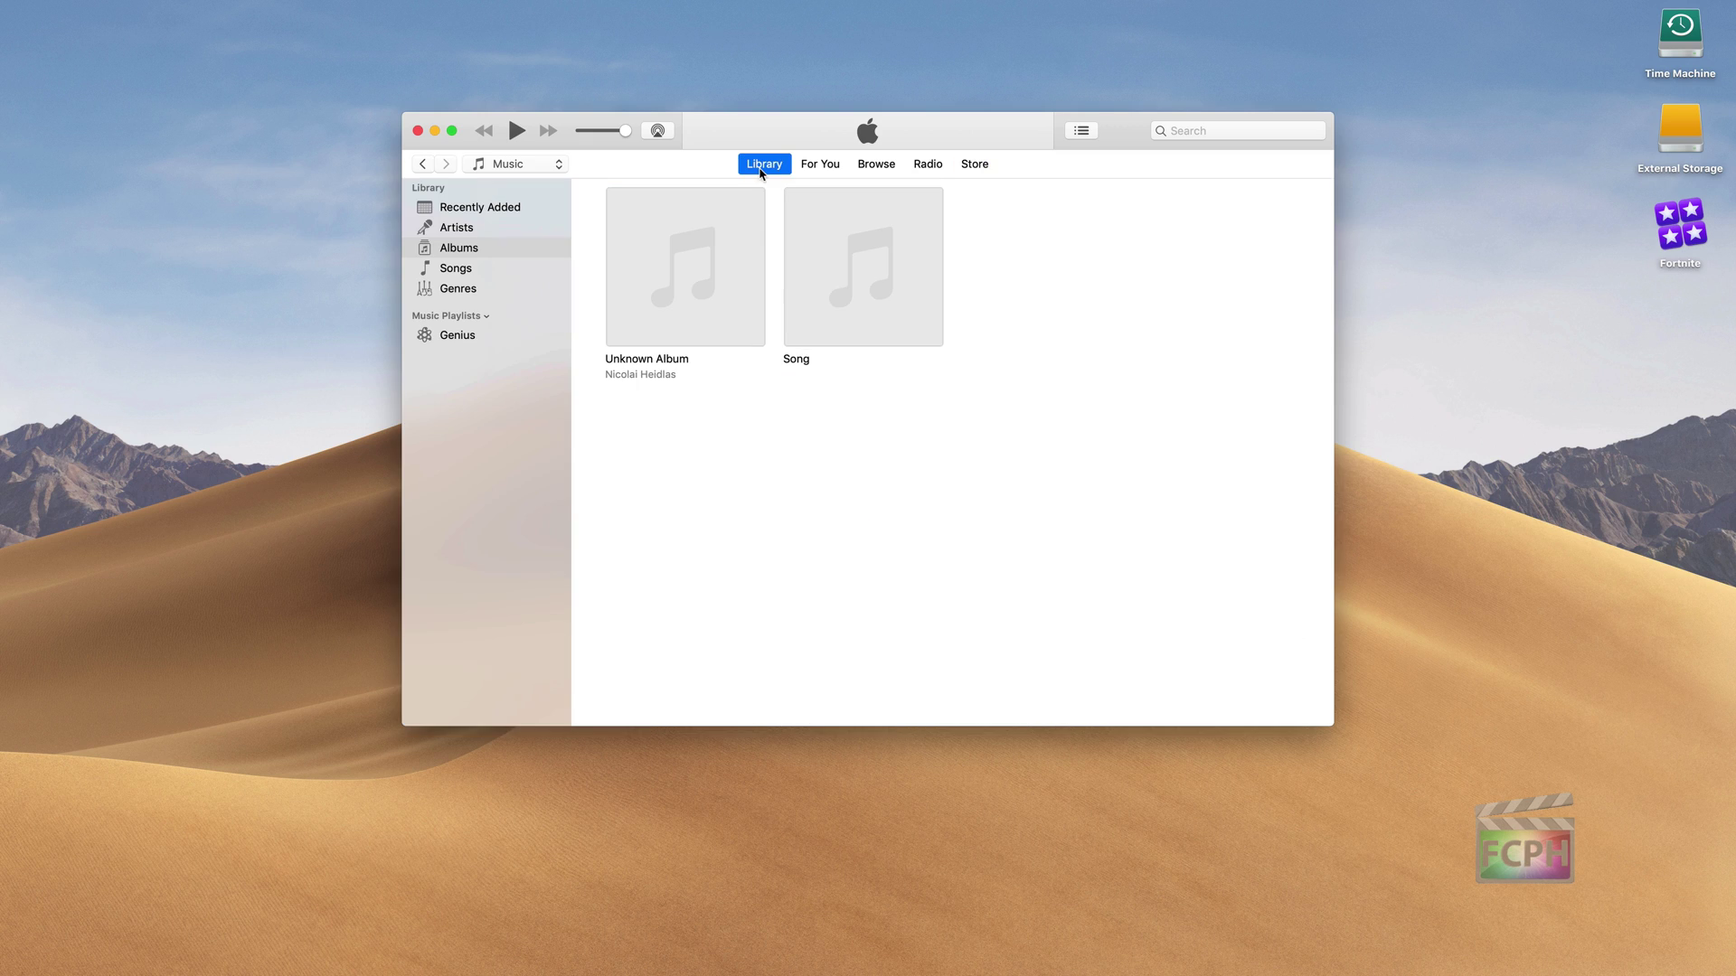
left_click(868, 295)
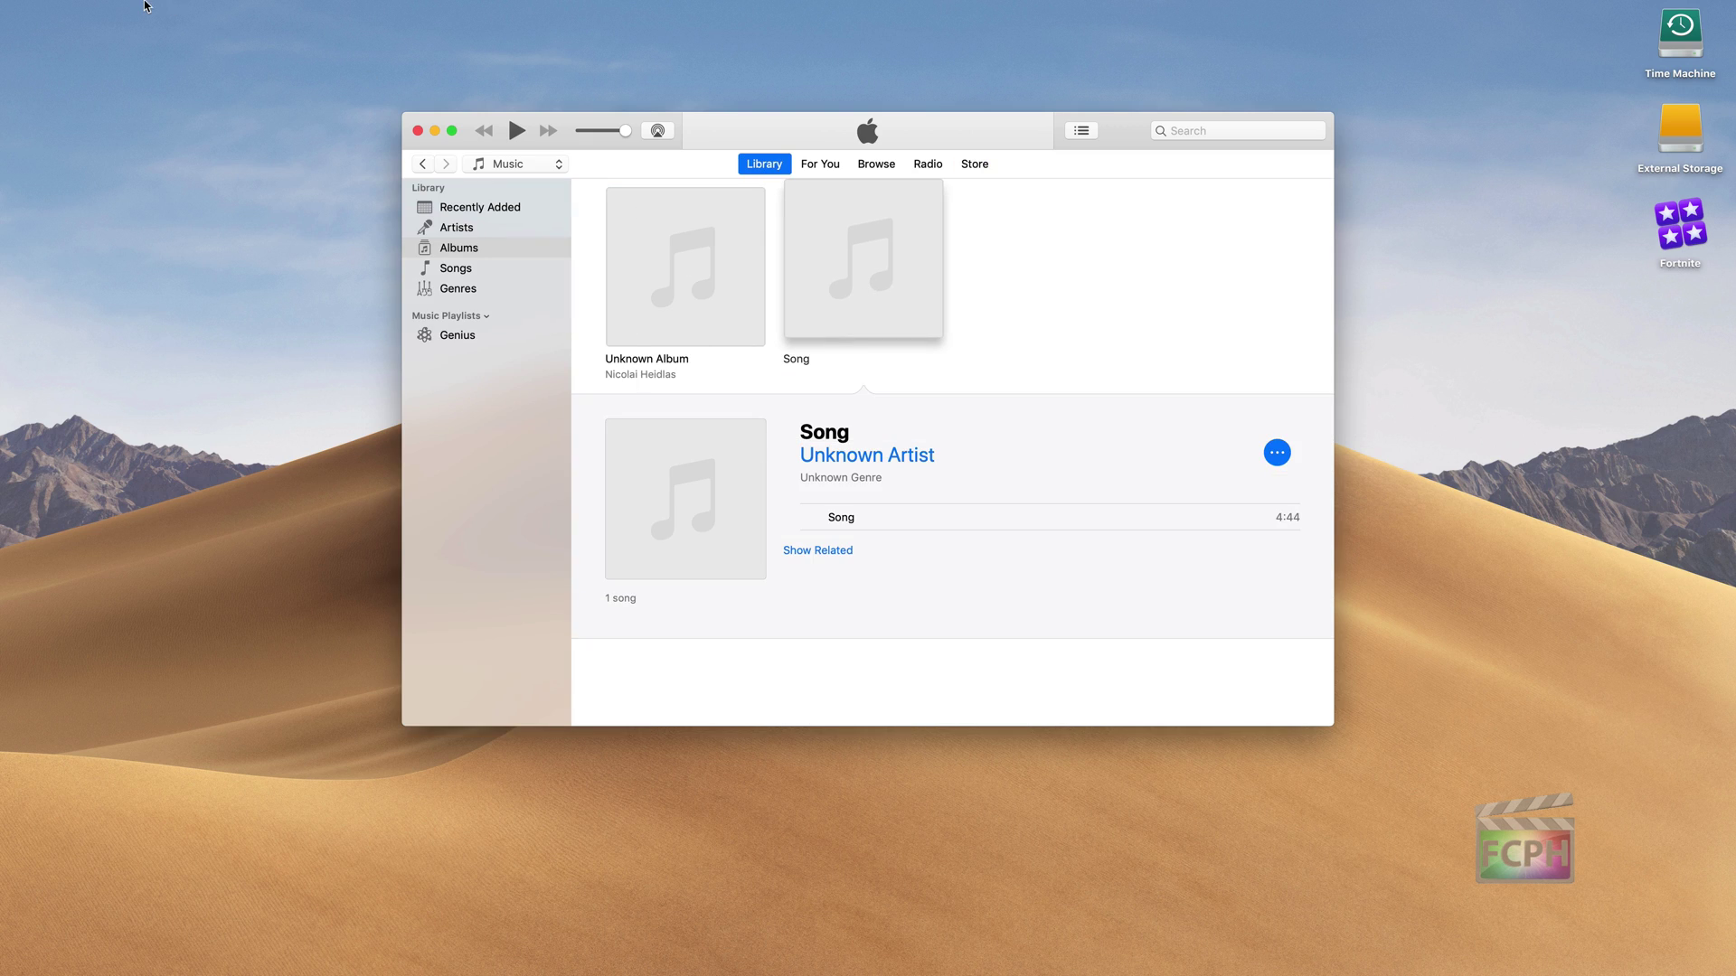
left_click(109, 9)
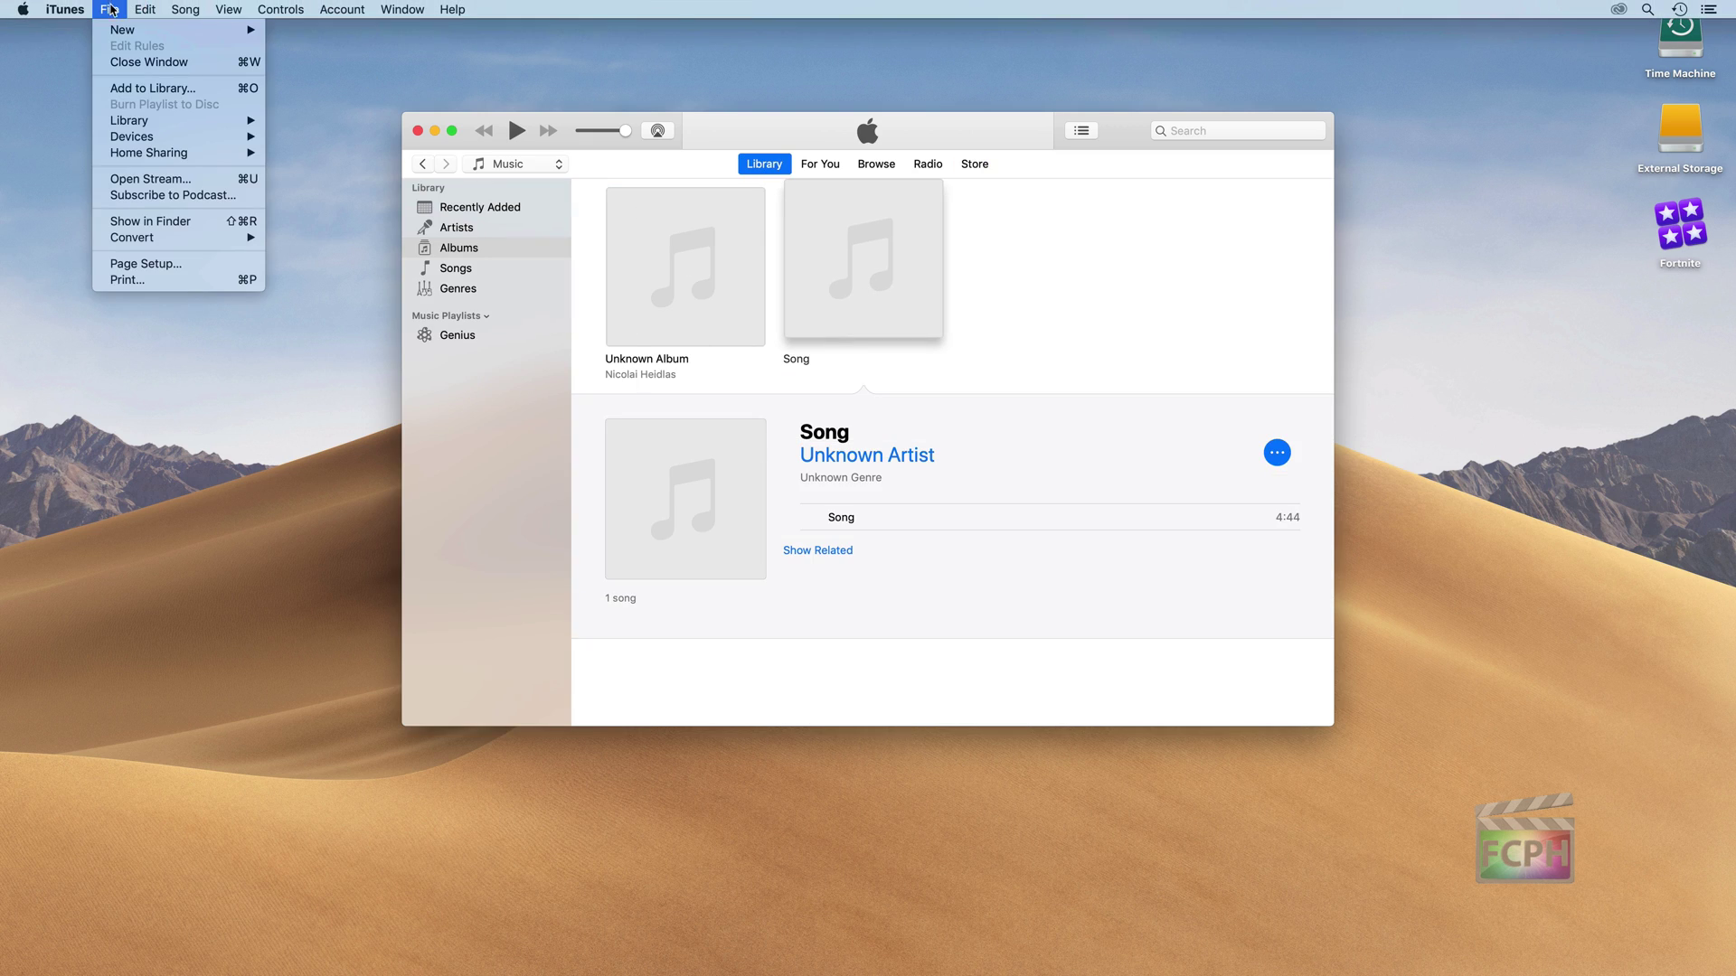
mouse_move(154, 240)
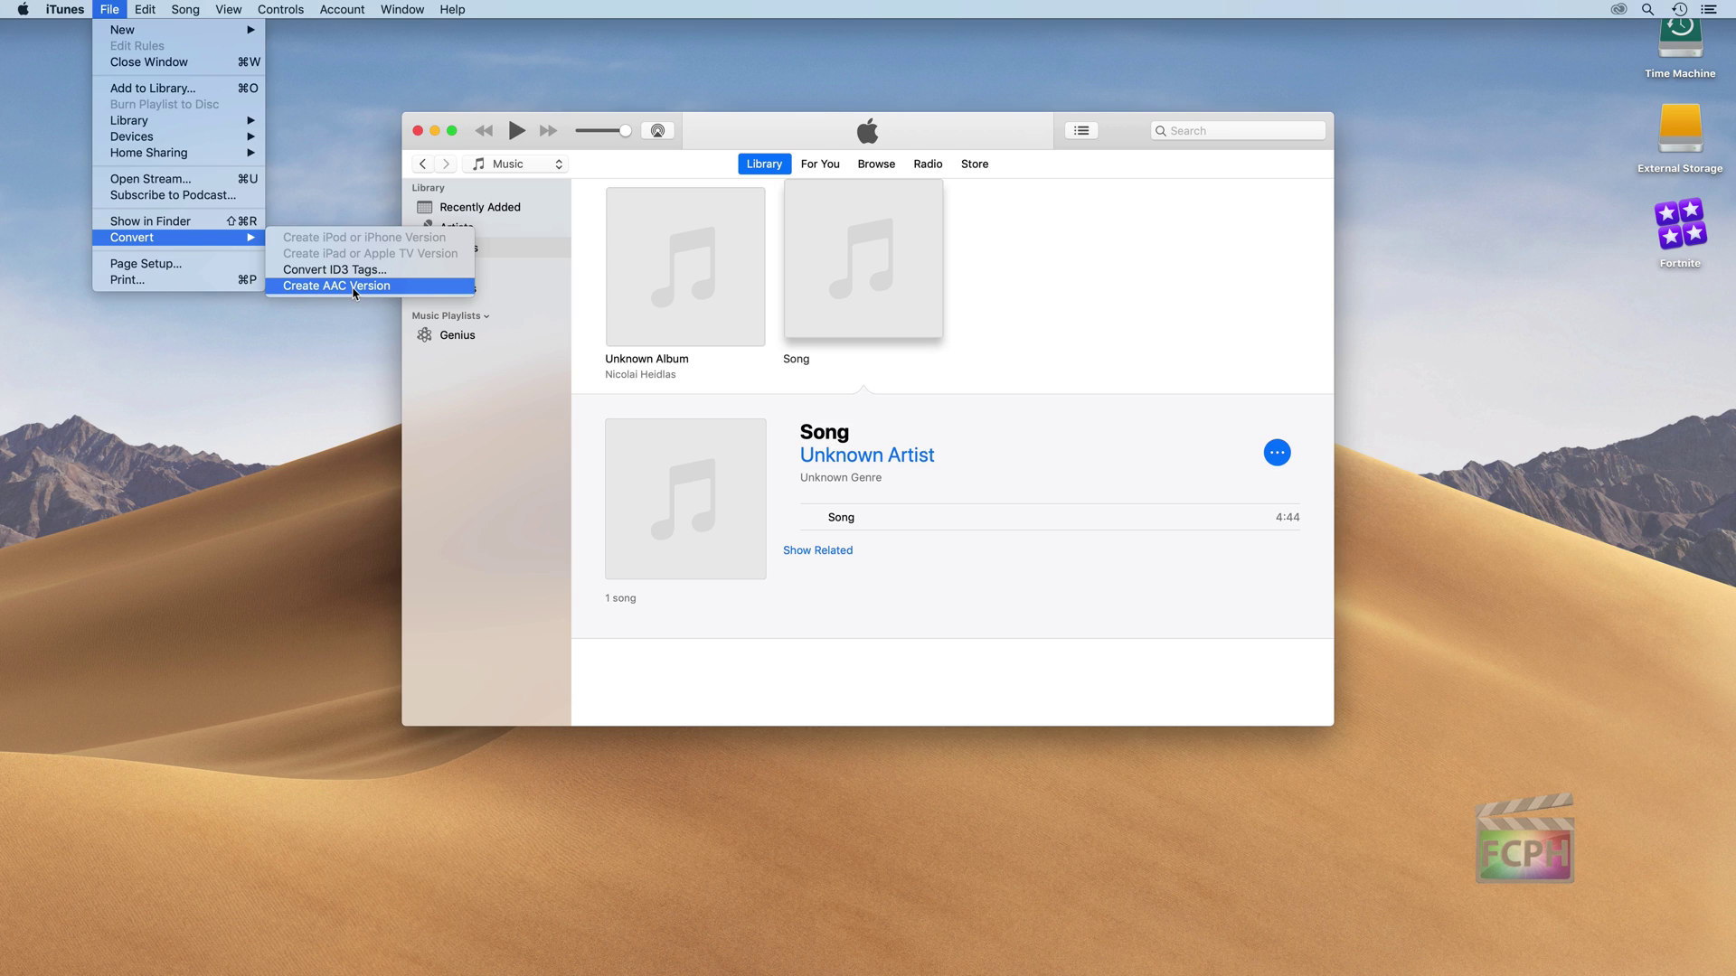
In iTunes Preferences, set Import Settings to use the AIFF Encoder and confirm
mouse_move(66, 9)
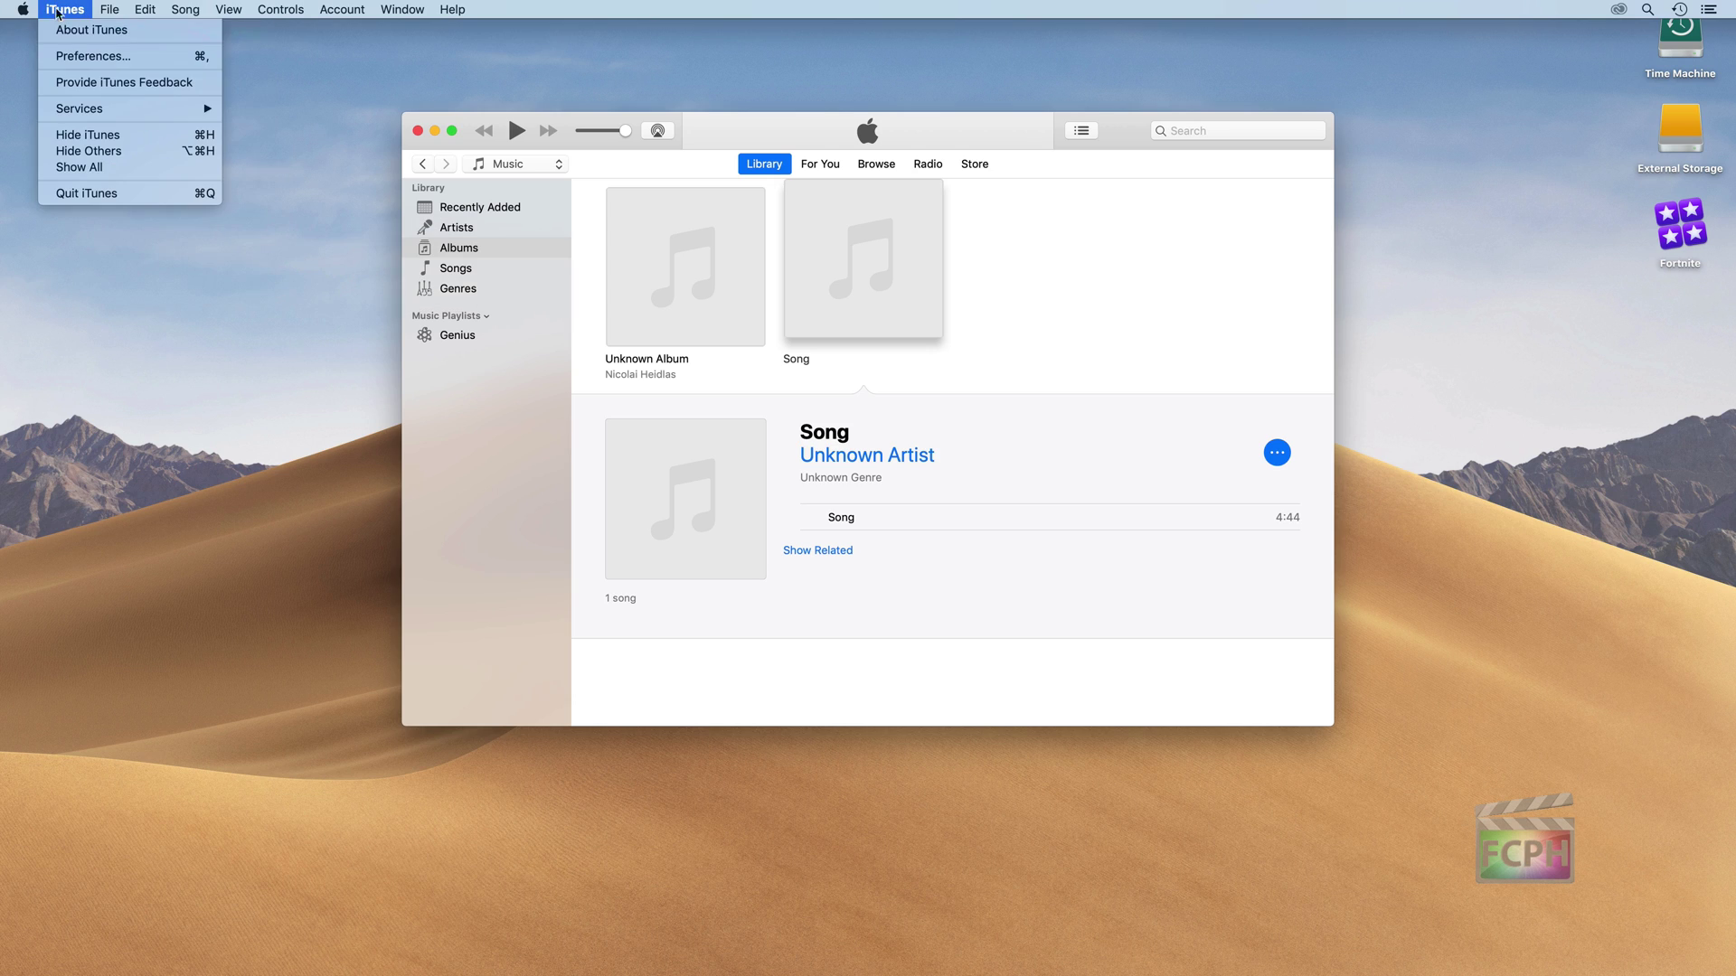
left_click(73, 57)
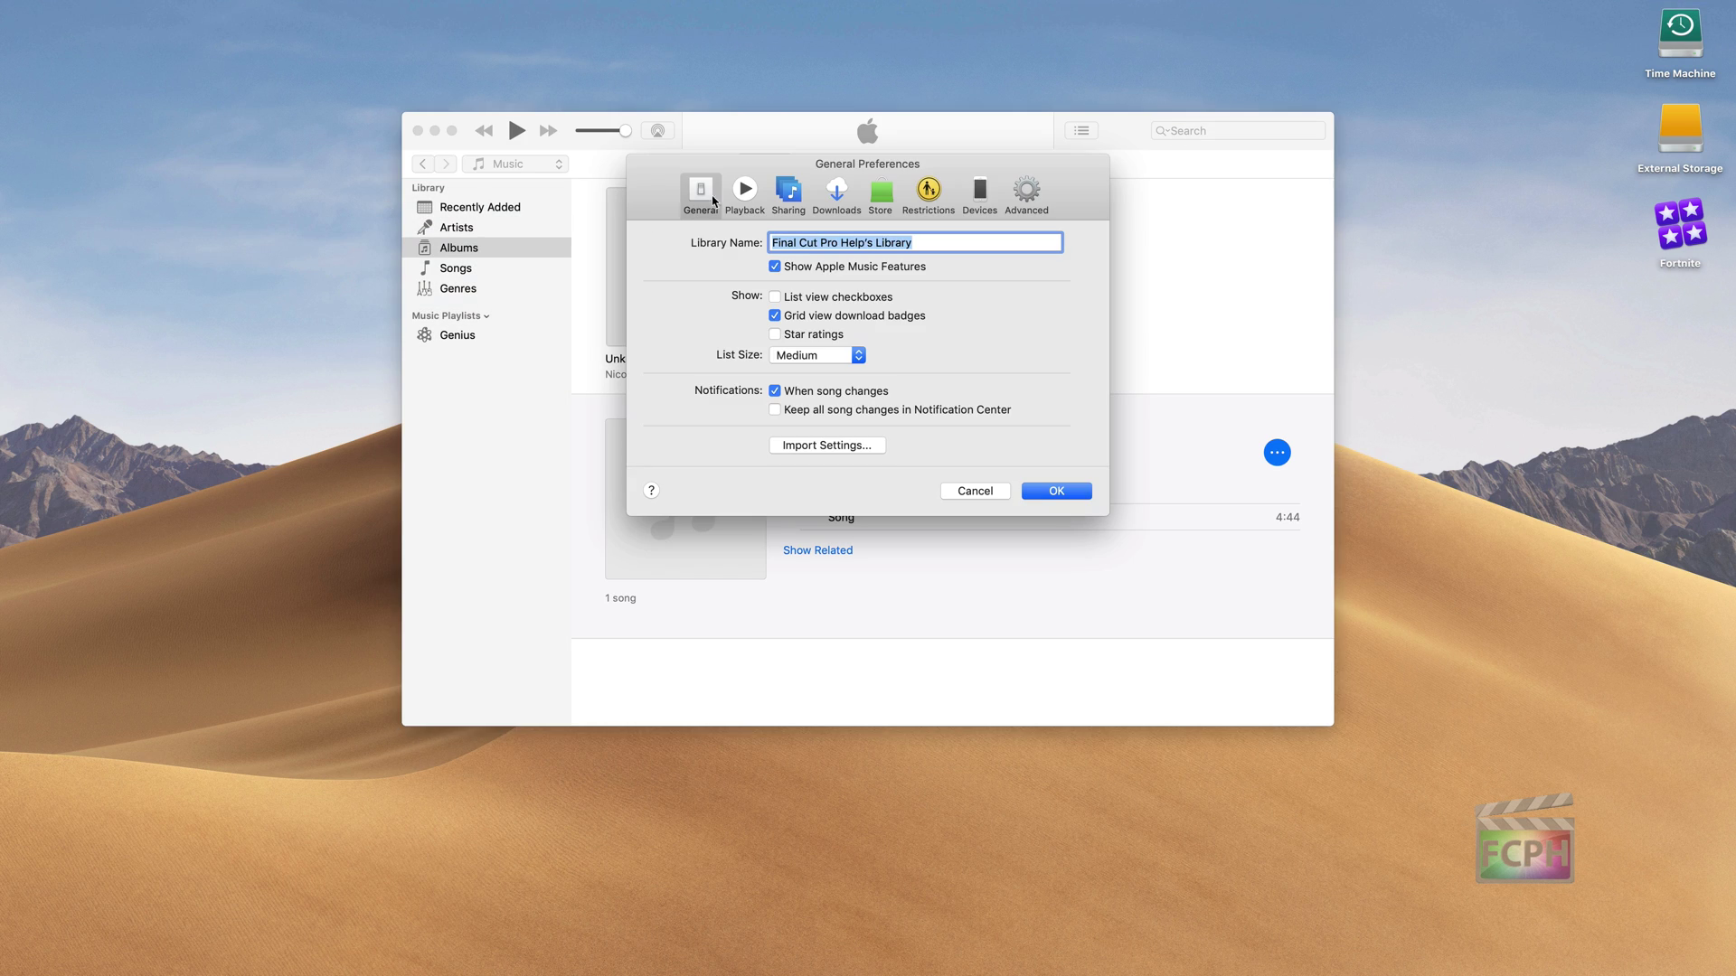
left_click(874, 451)
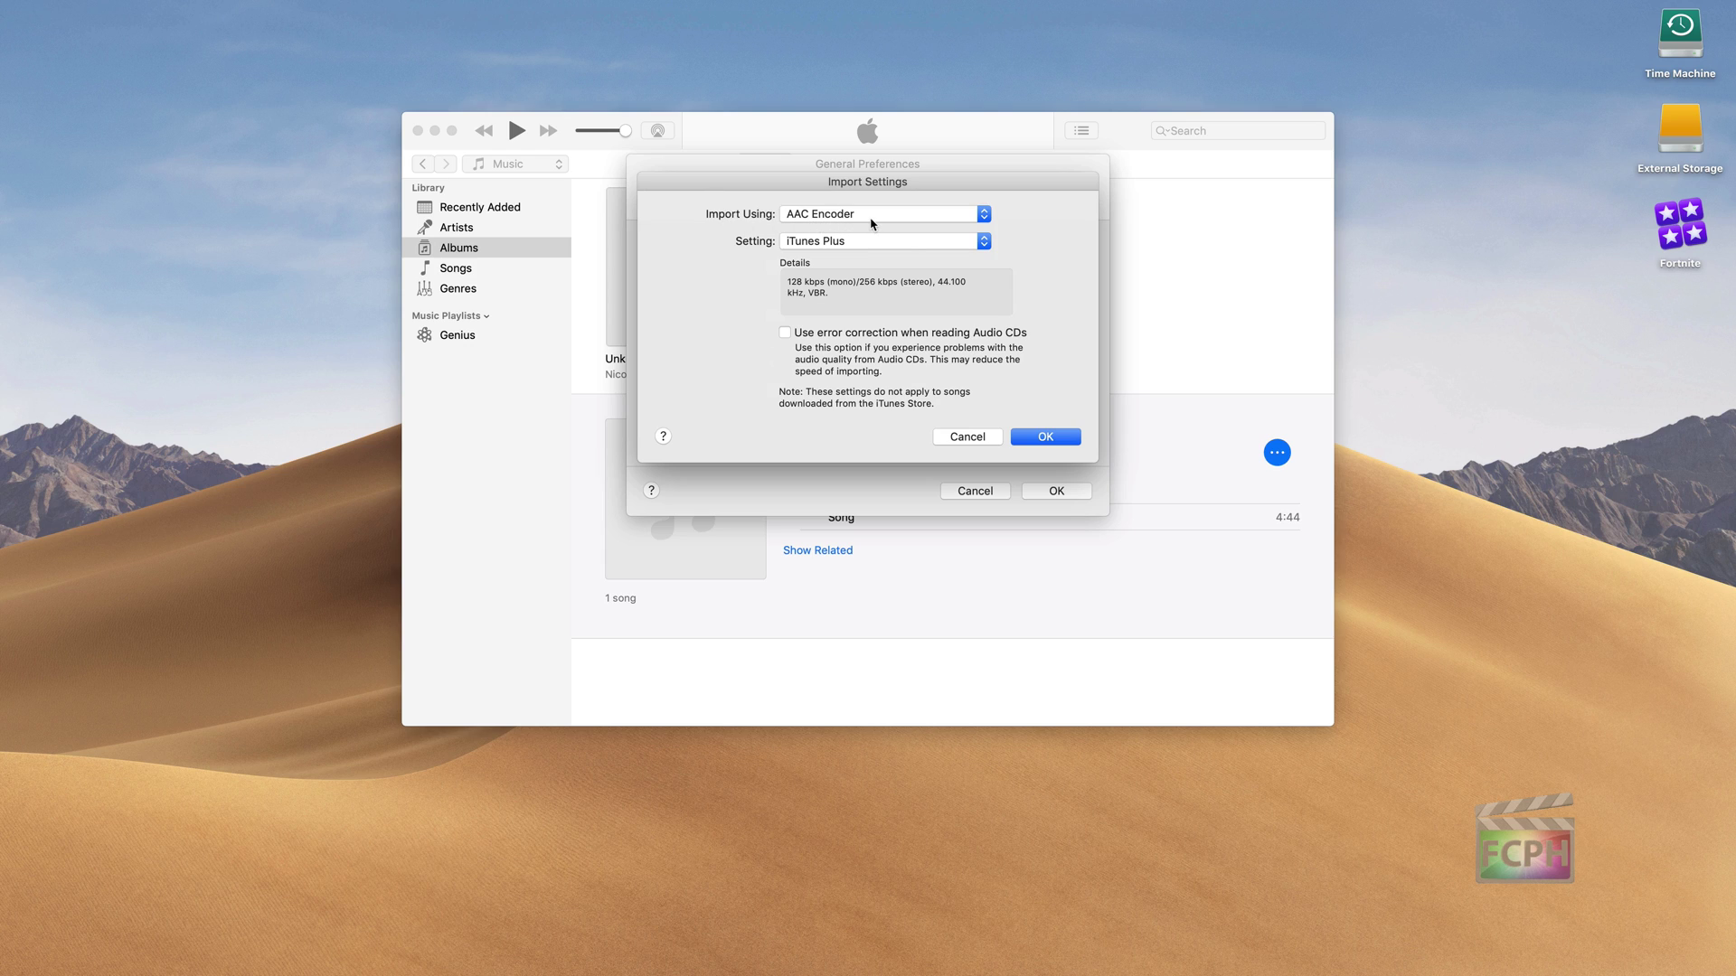
left_click(909, 222)
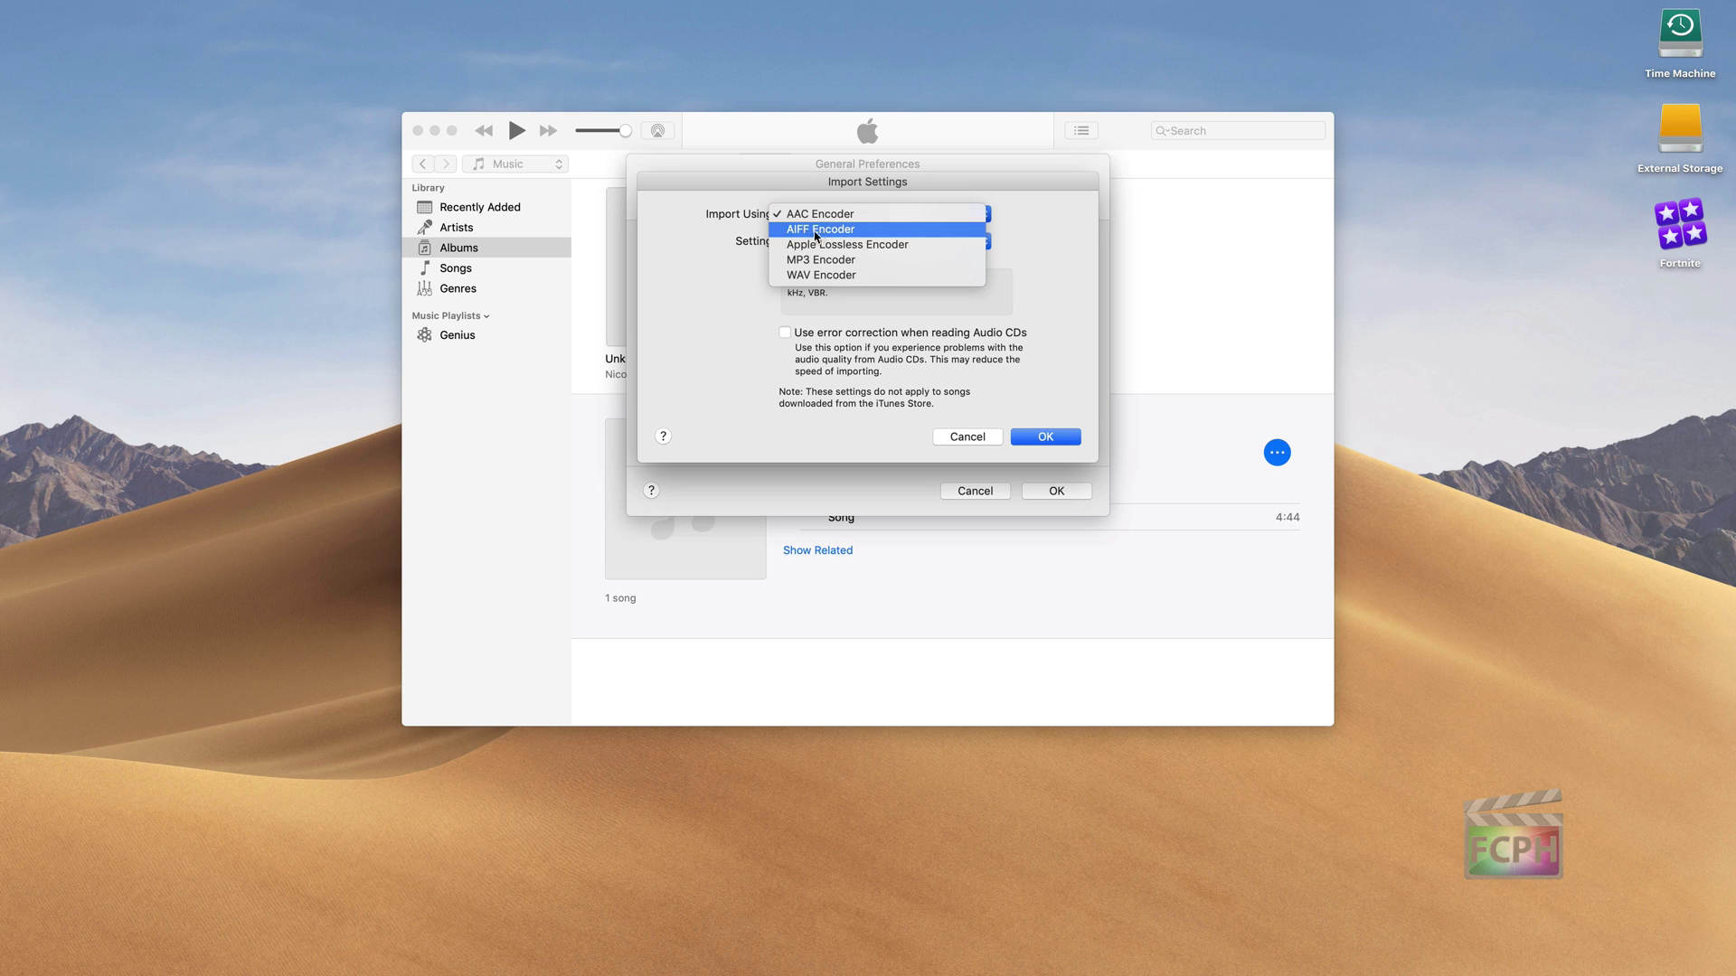
left_click(847, 231)
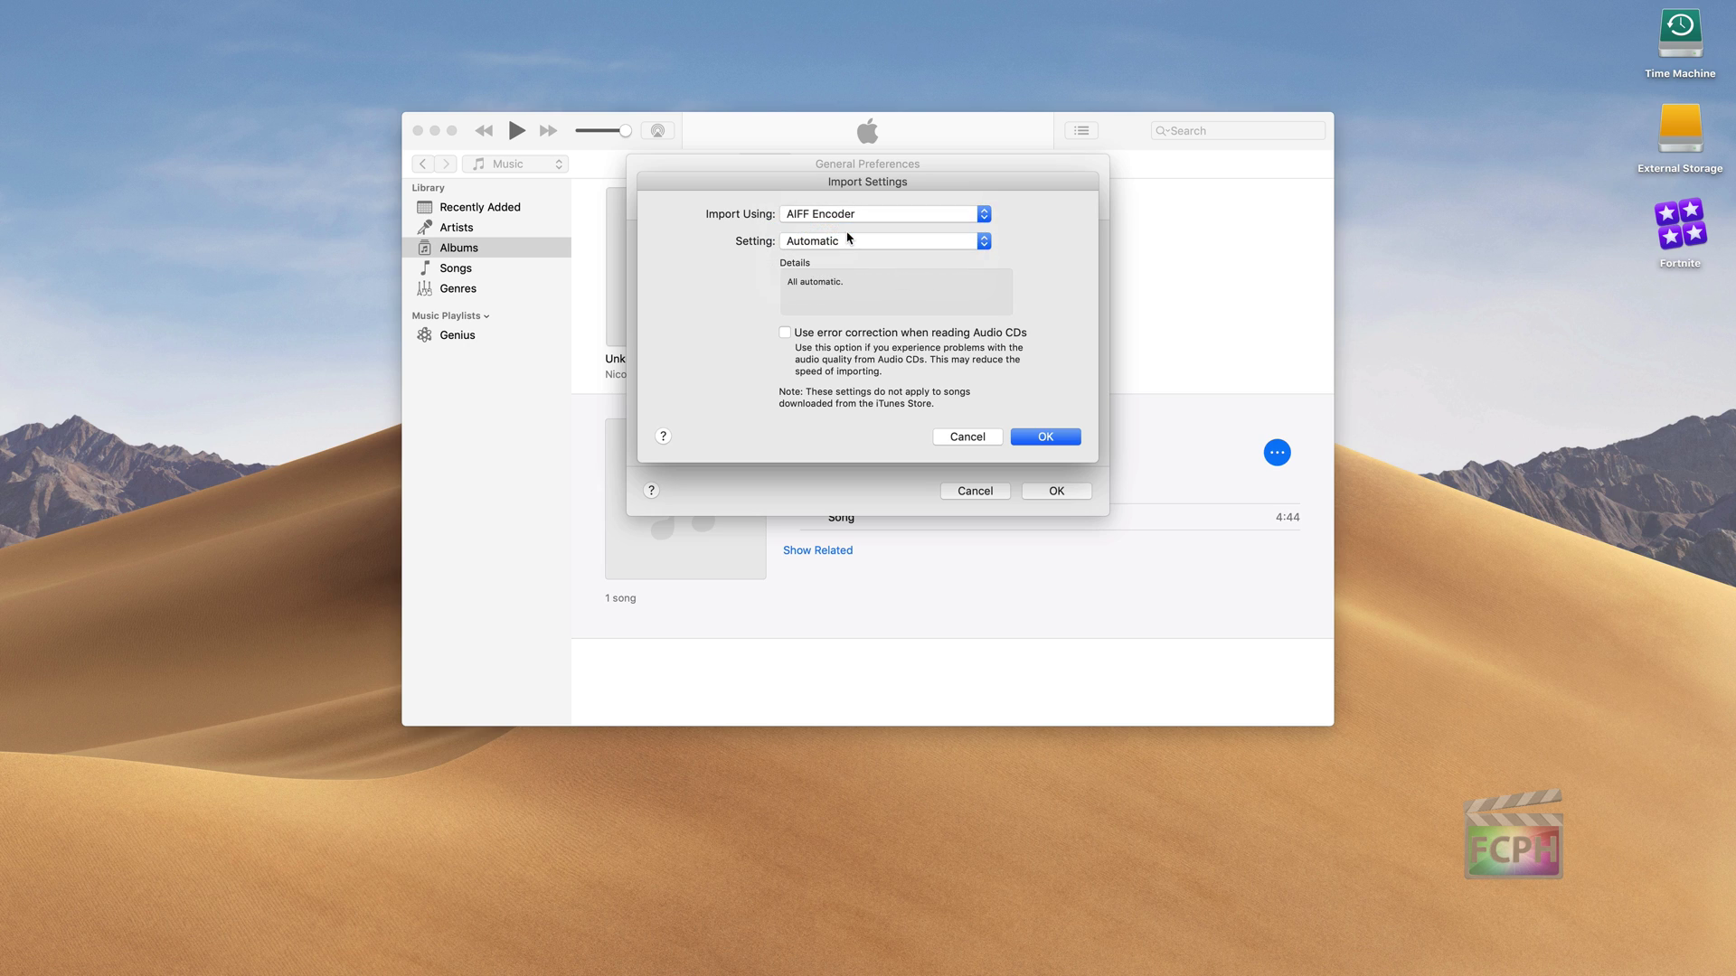
left_click(1045, 437)
Close the preferences and check the MP3 Song's file format and size in its info
left_click(1055, 491)
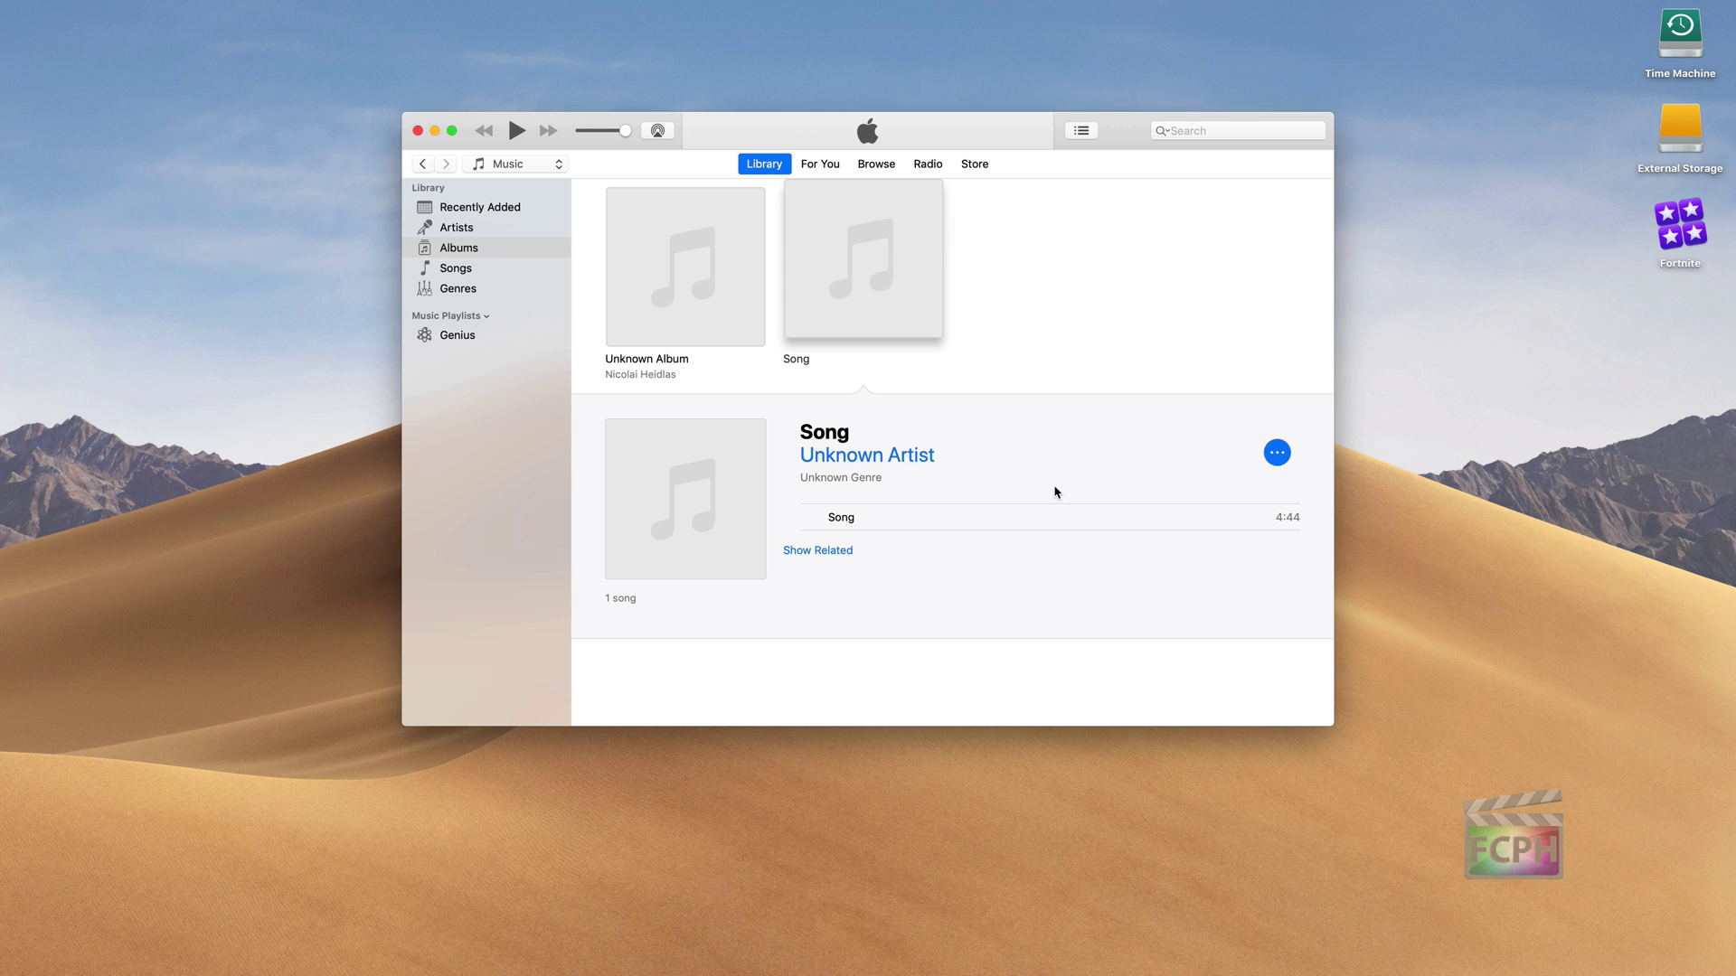
mouse_move(895, 331)
mouse_move(804, 518)
key("super+i")
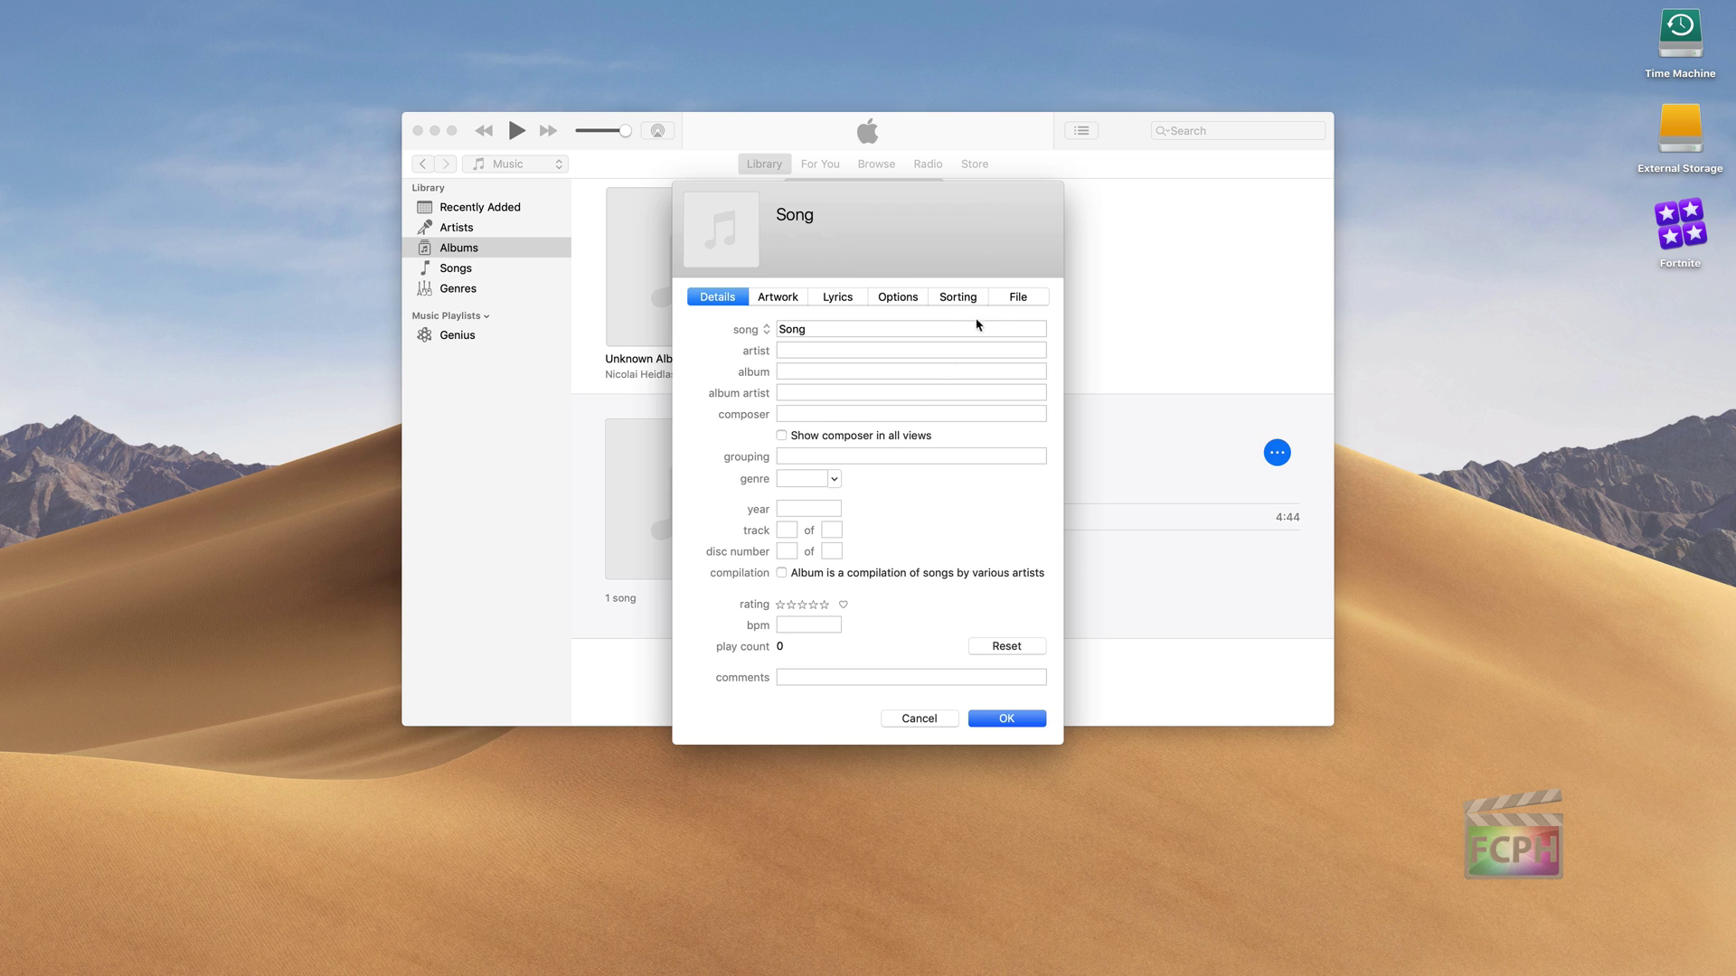
left_click(1021, 299)
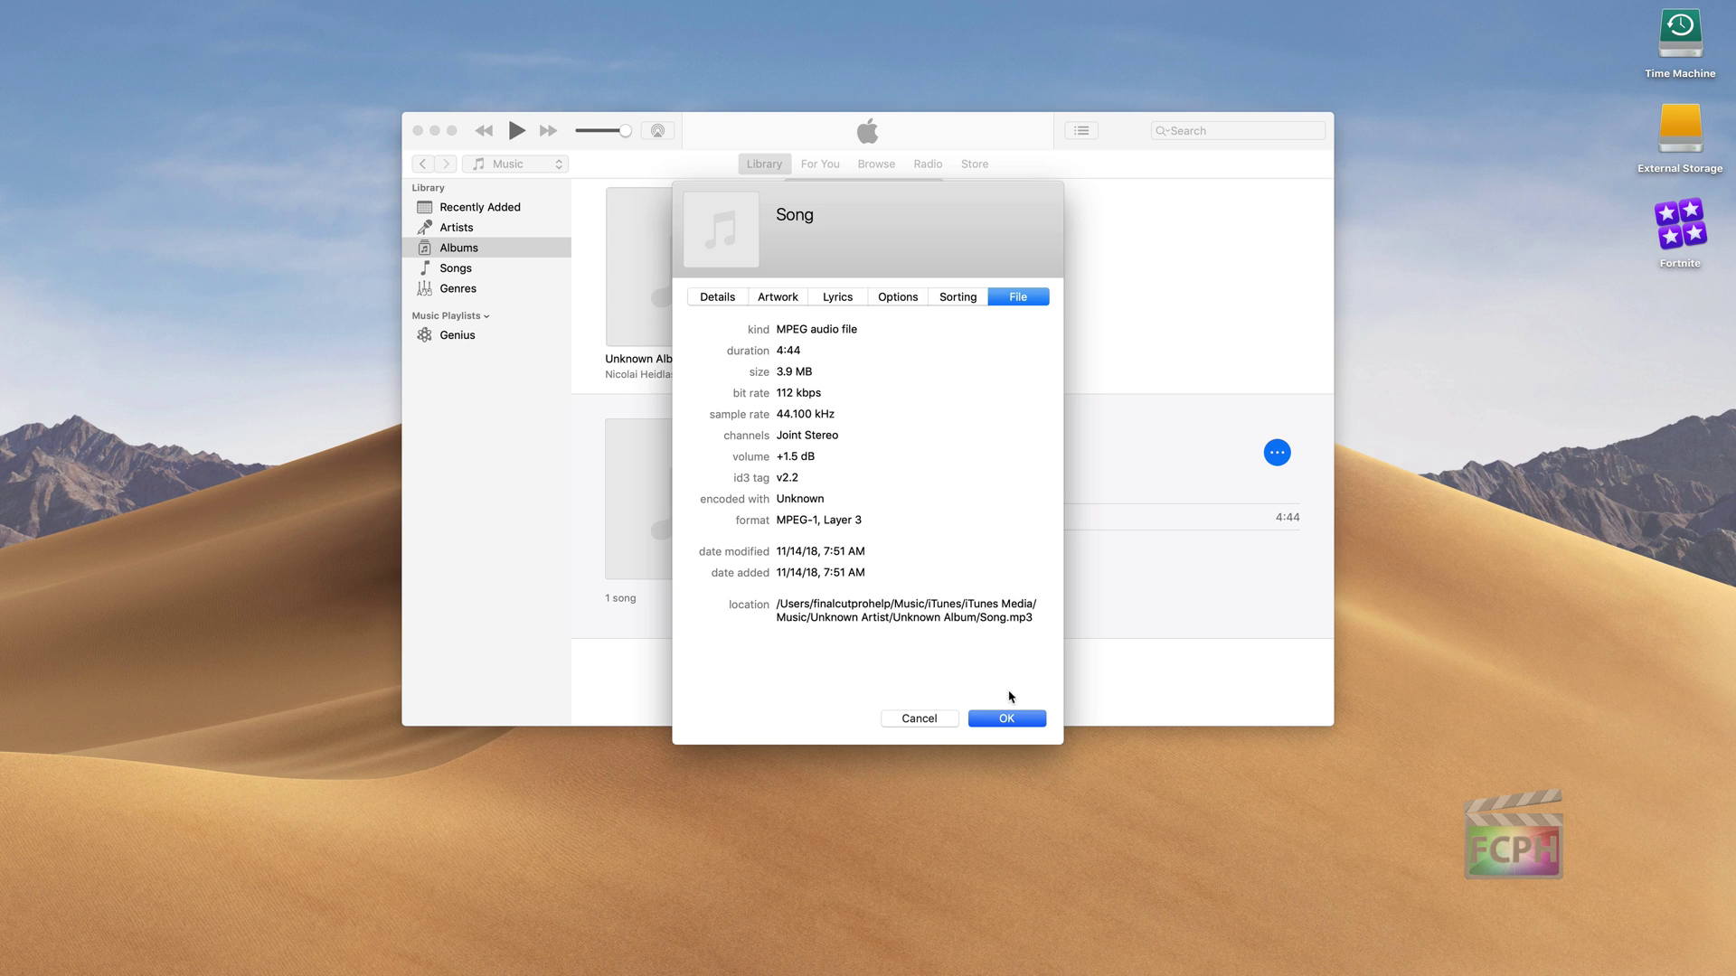
left_click(1006, 718)
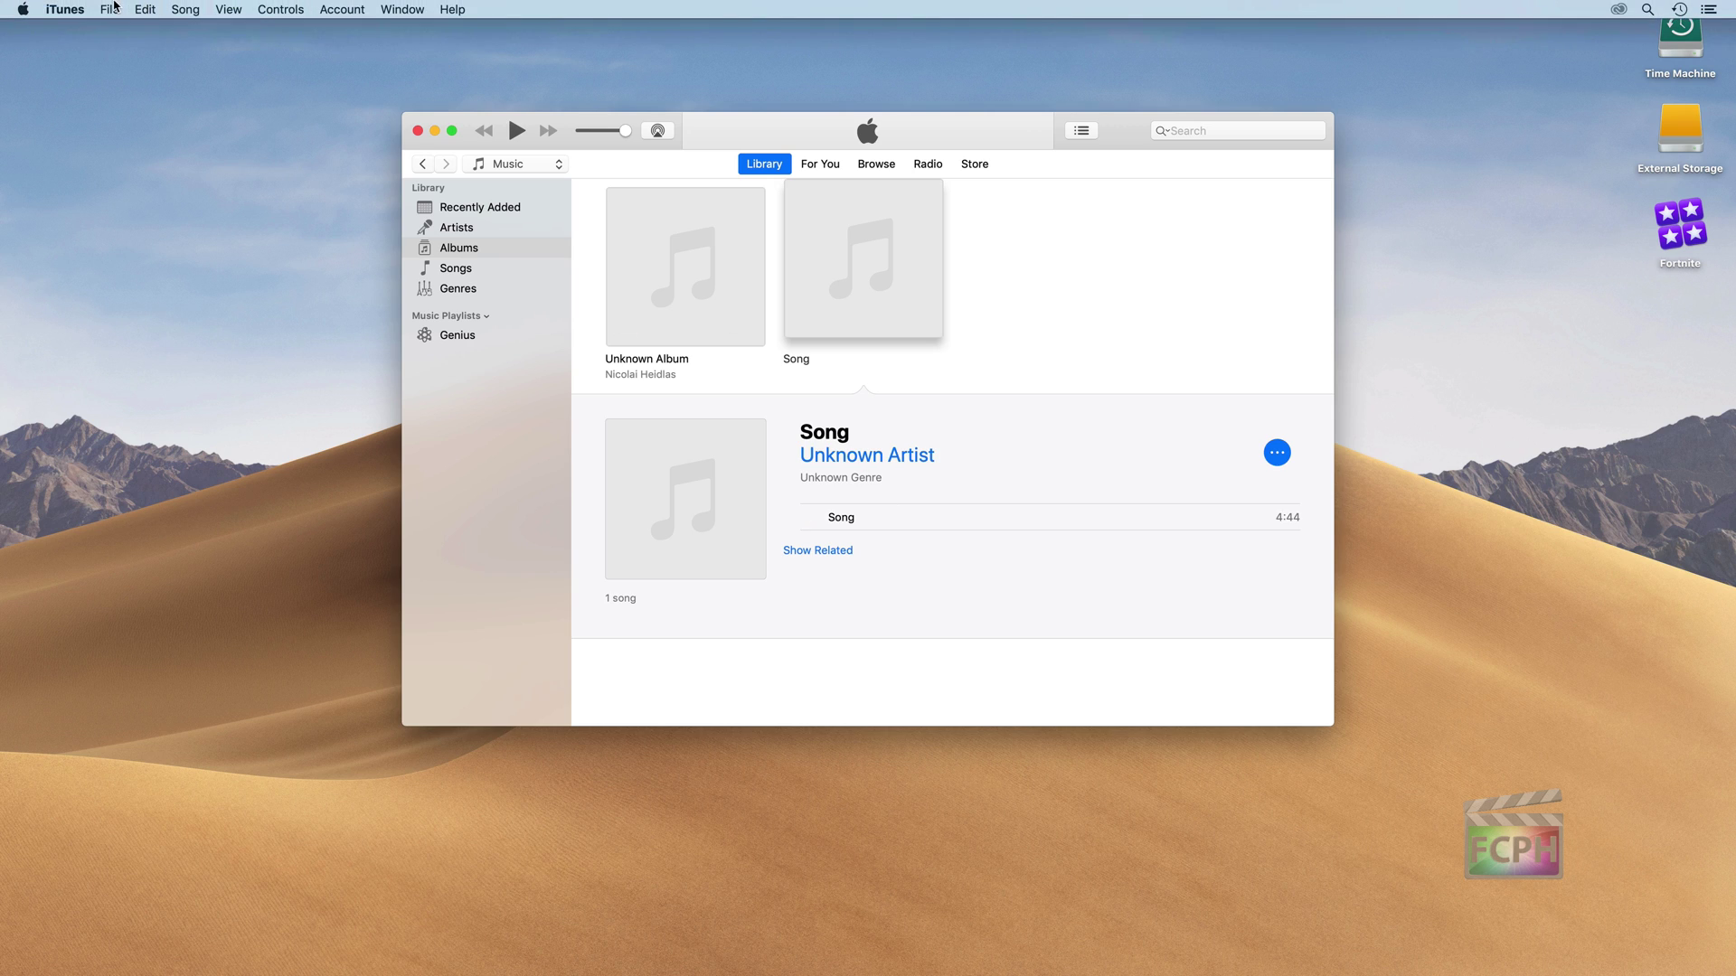
Create an AIFF version of Song and confirm the new 4:41 copy is an AIFF file
left_click(110, 9)
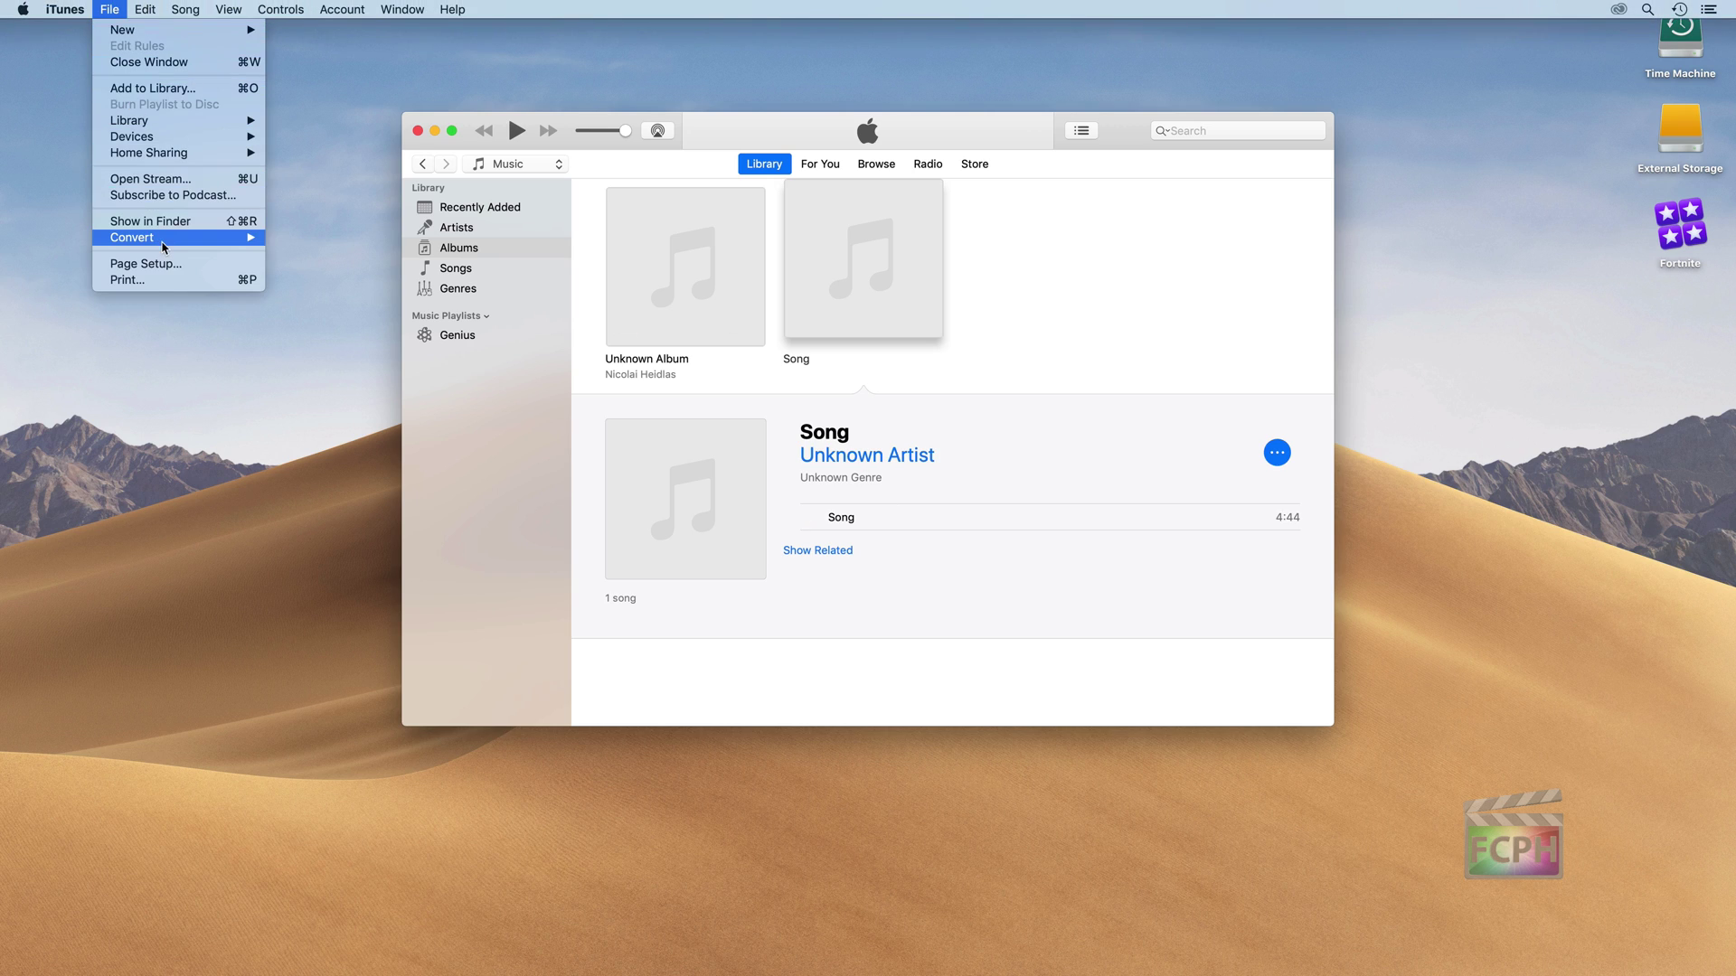
mouse_move(170, 240)
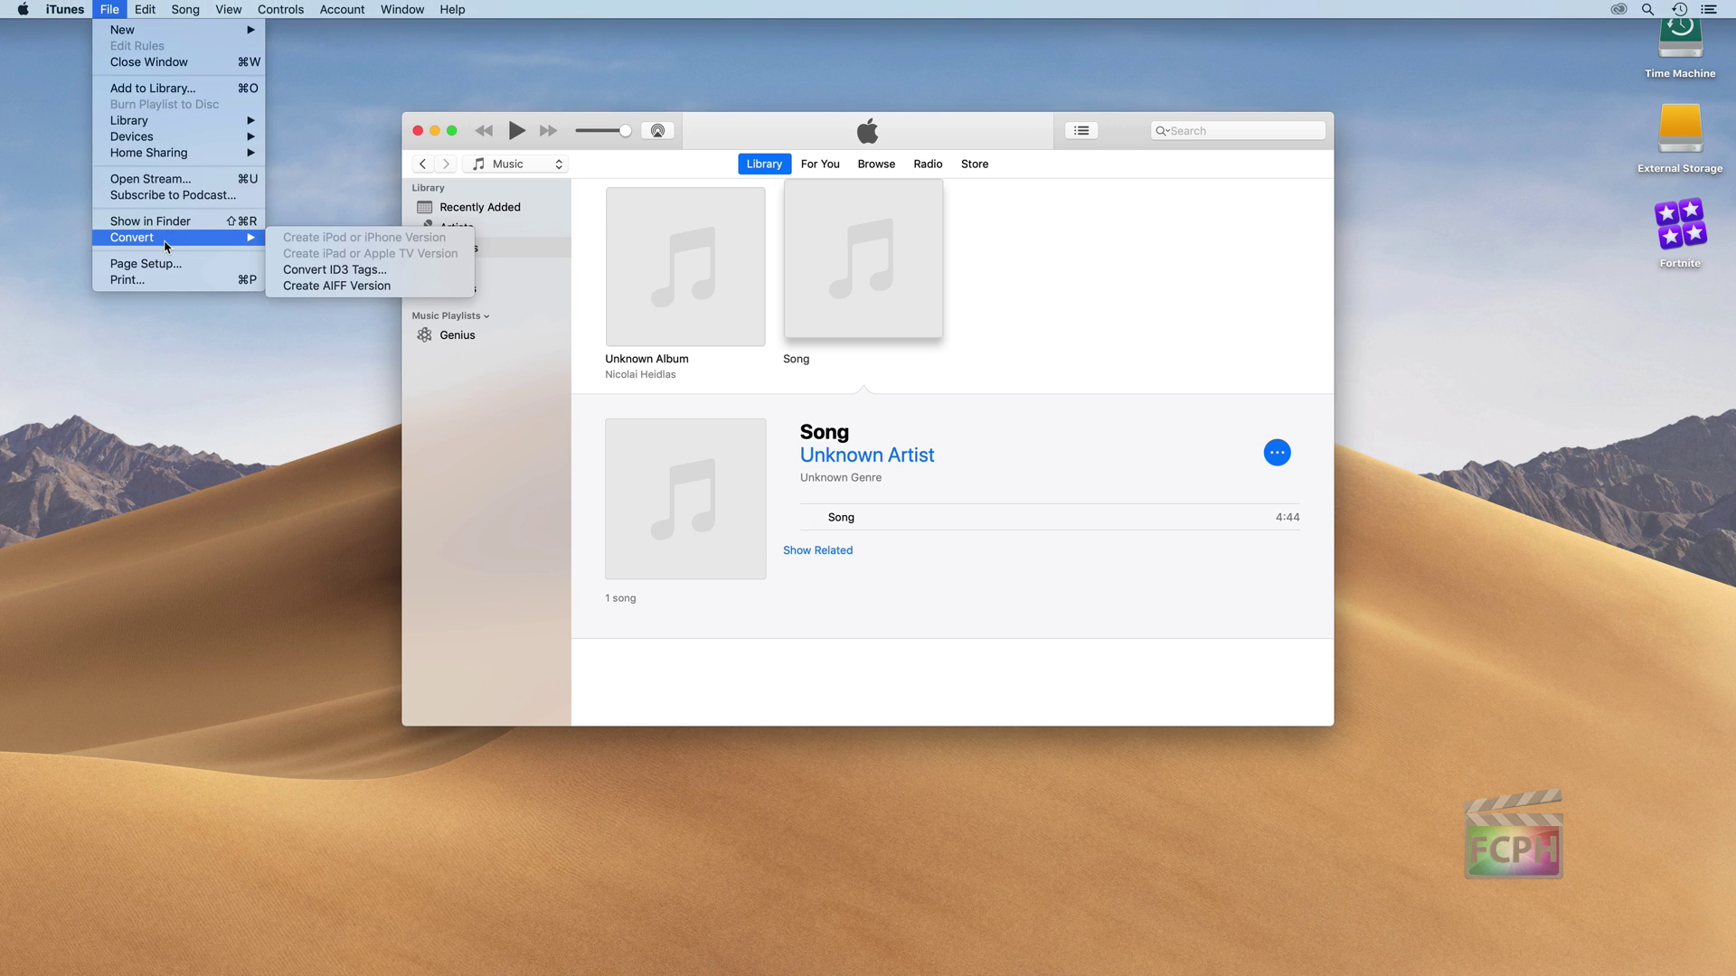
left_click(371, 291)
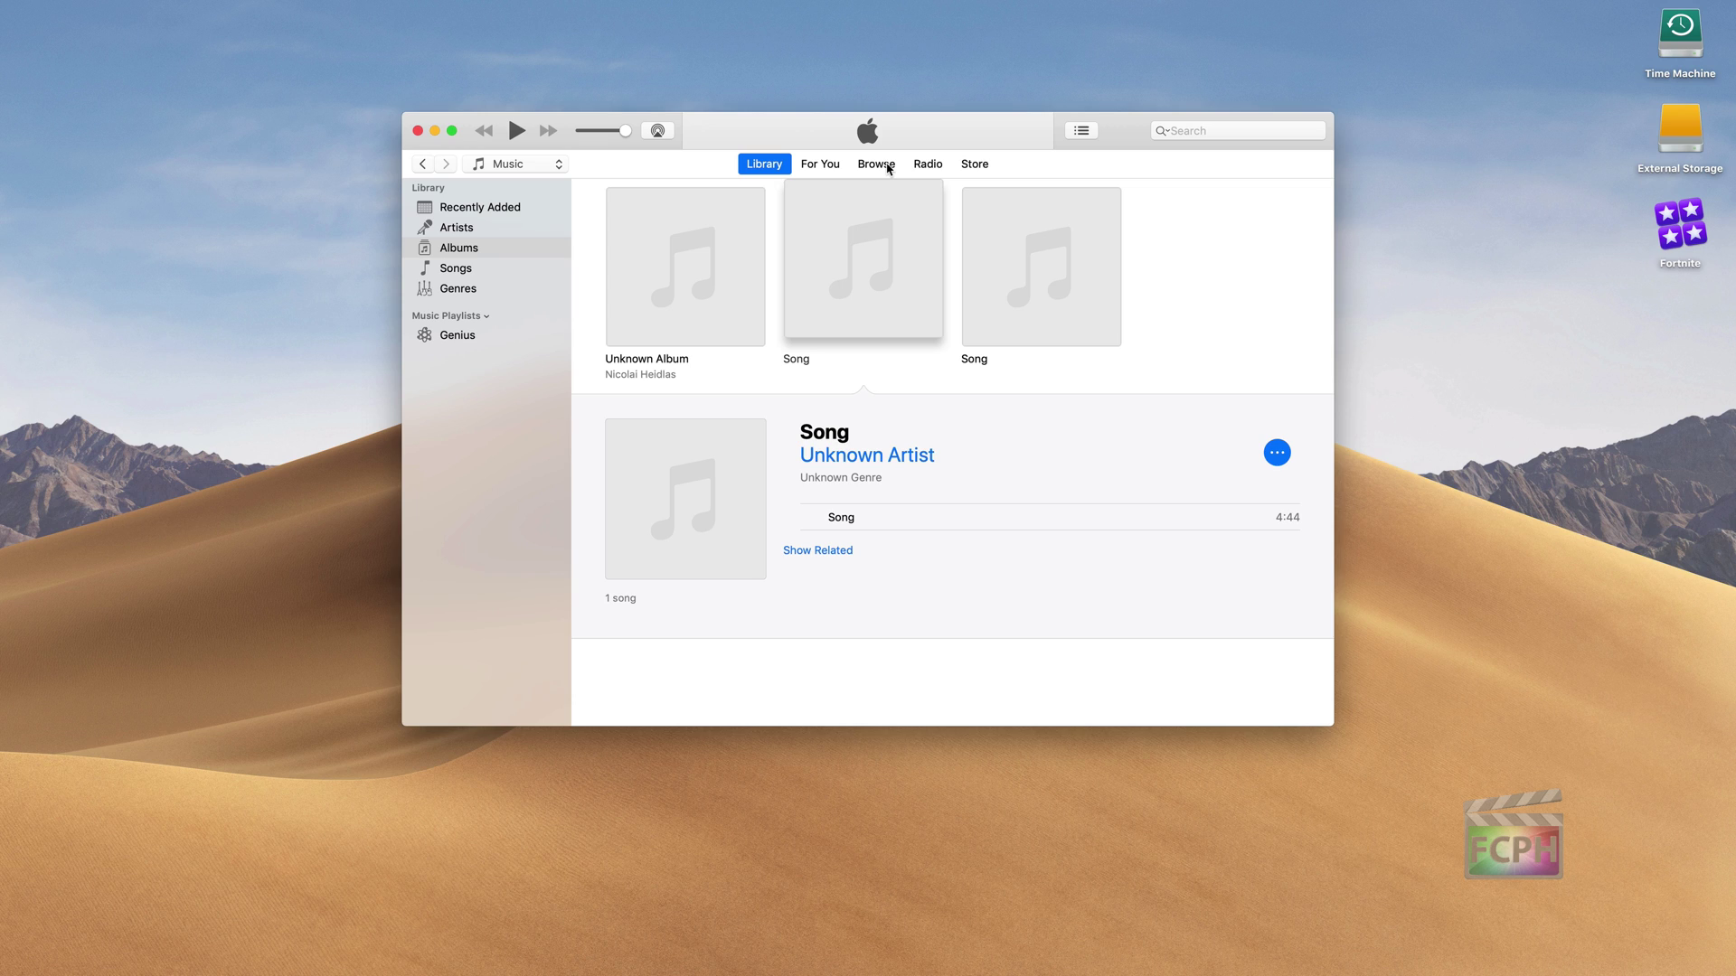
left_click(1056, 286)
key("super+i")
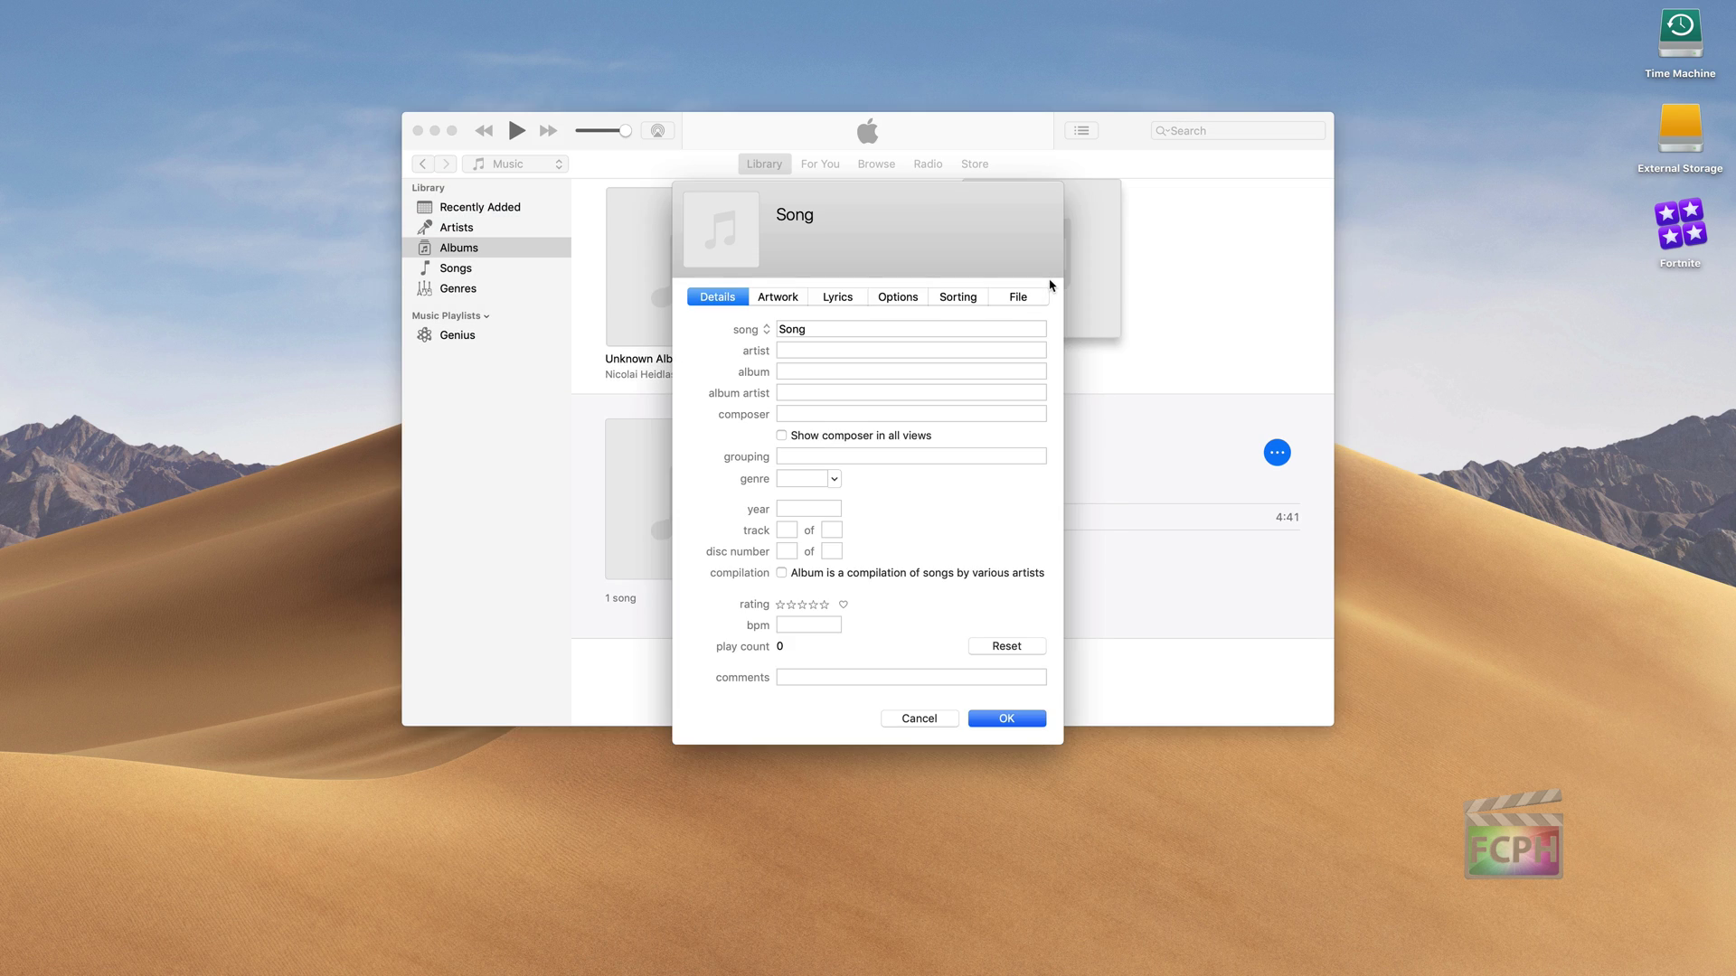
left_click(1008, 298)
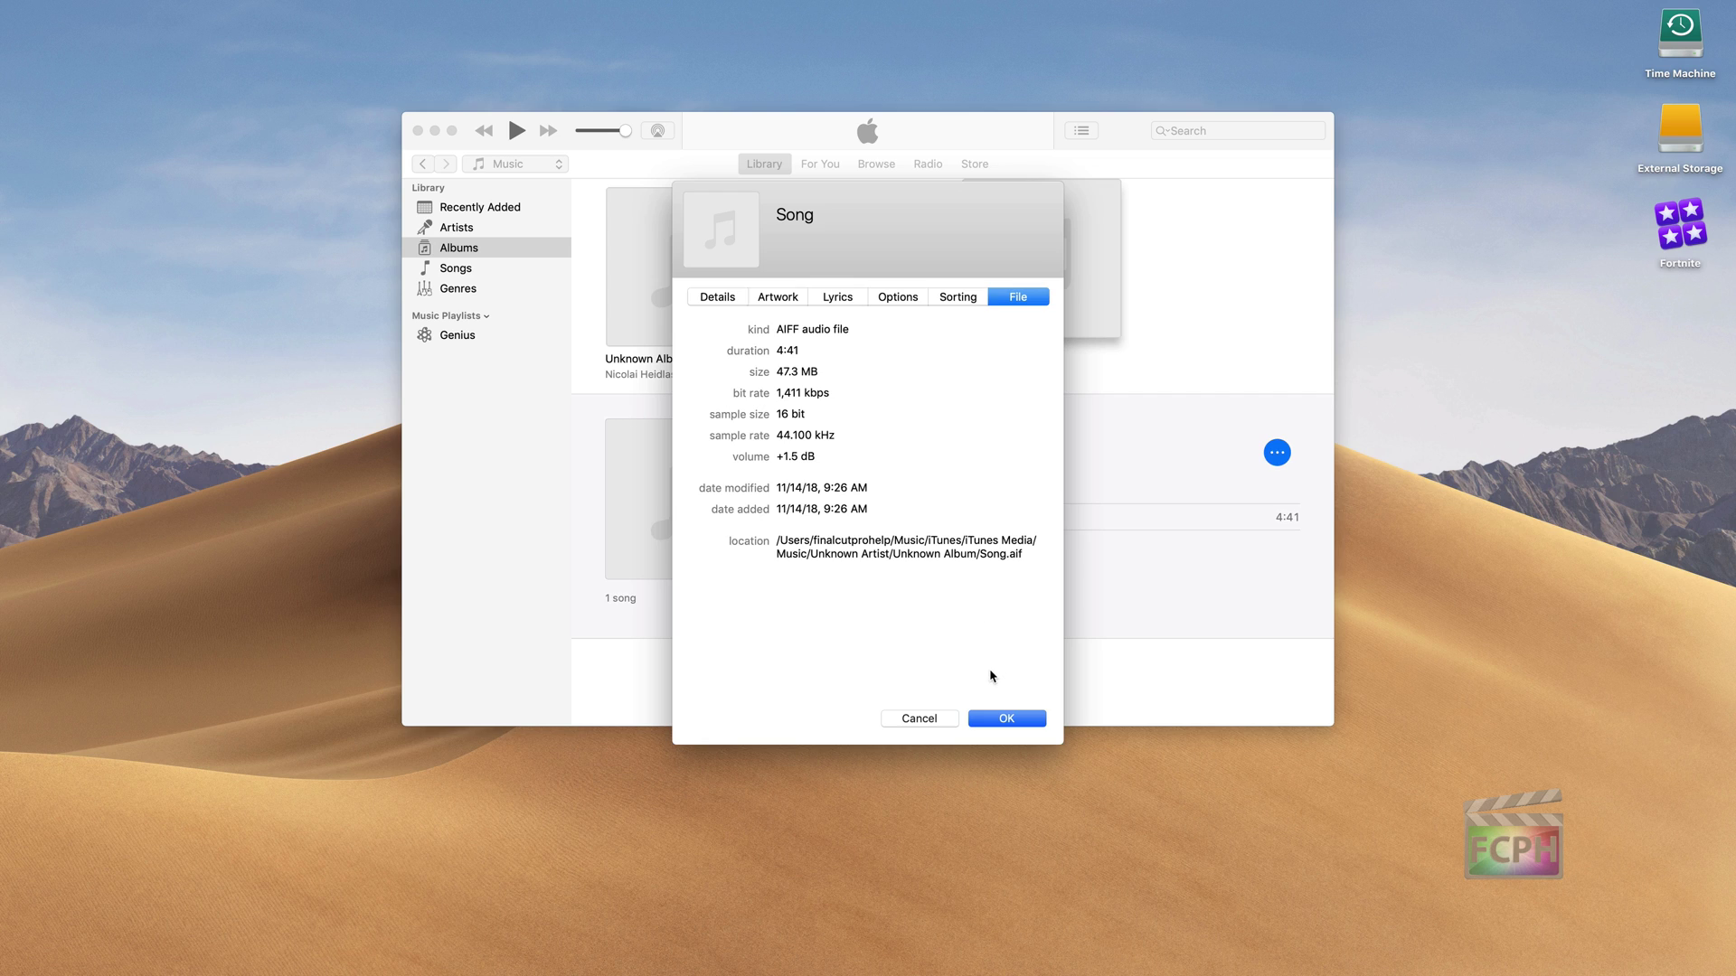
left_click(989, 719)
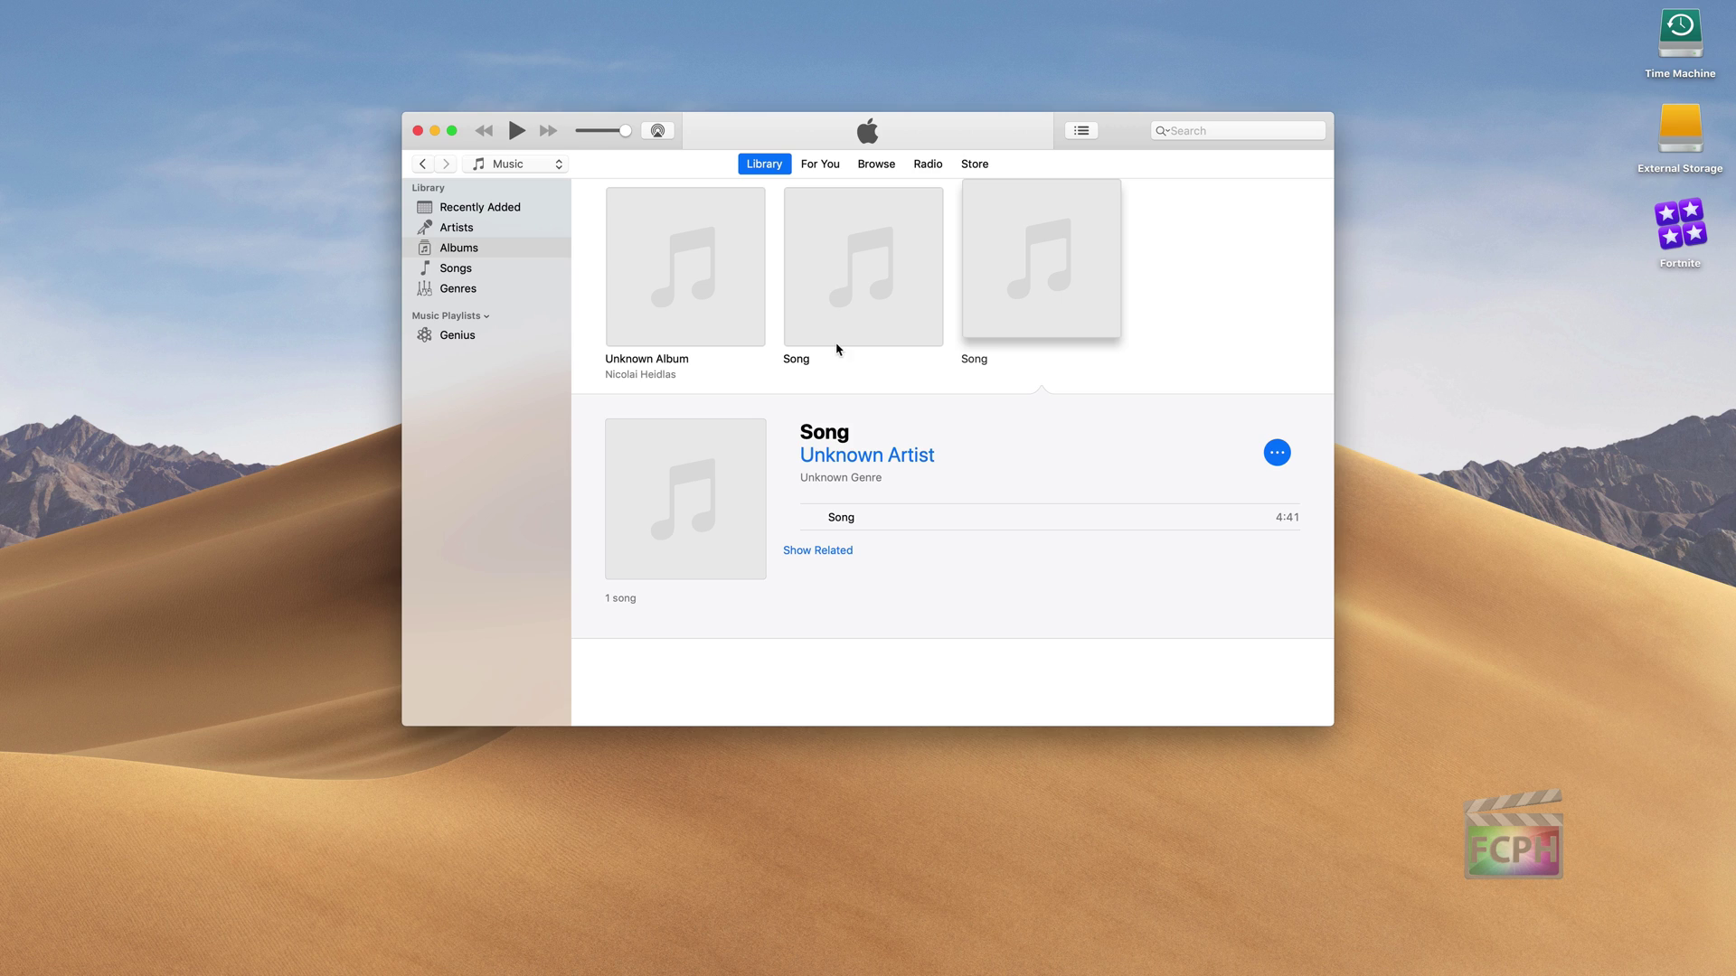
Create an iTunes playlist named 'Final Cut' and add the 4:41 Song track to it
mouse_move(890, 319)
mouse_move(629, 255)
mouse_move(115, 6)
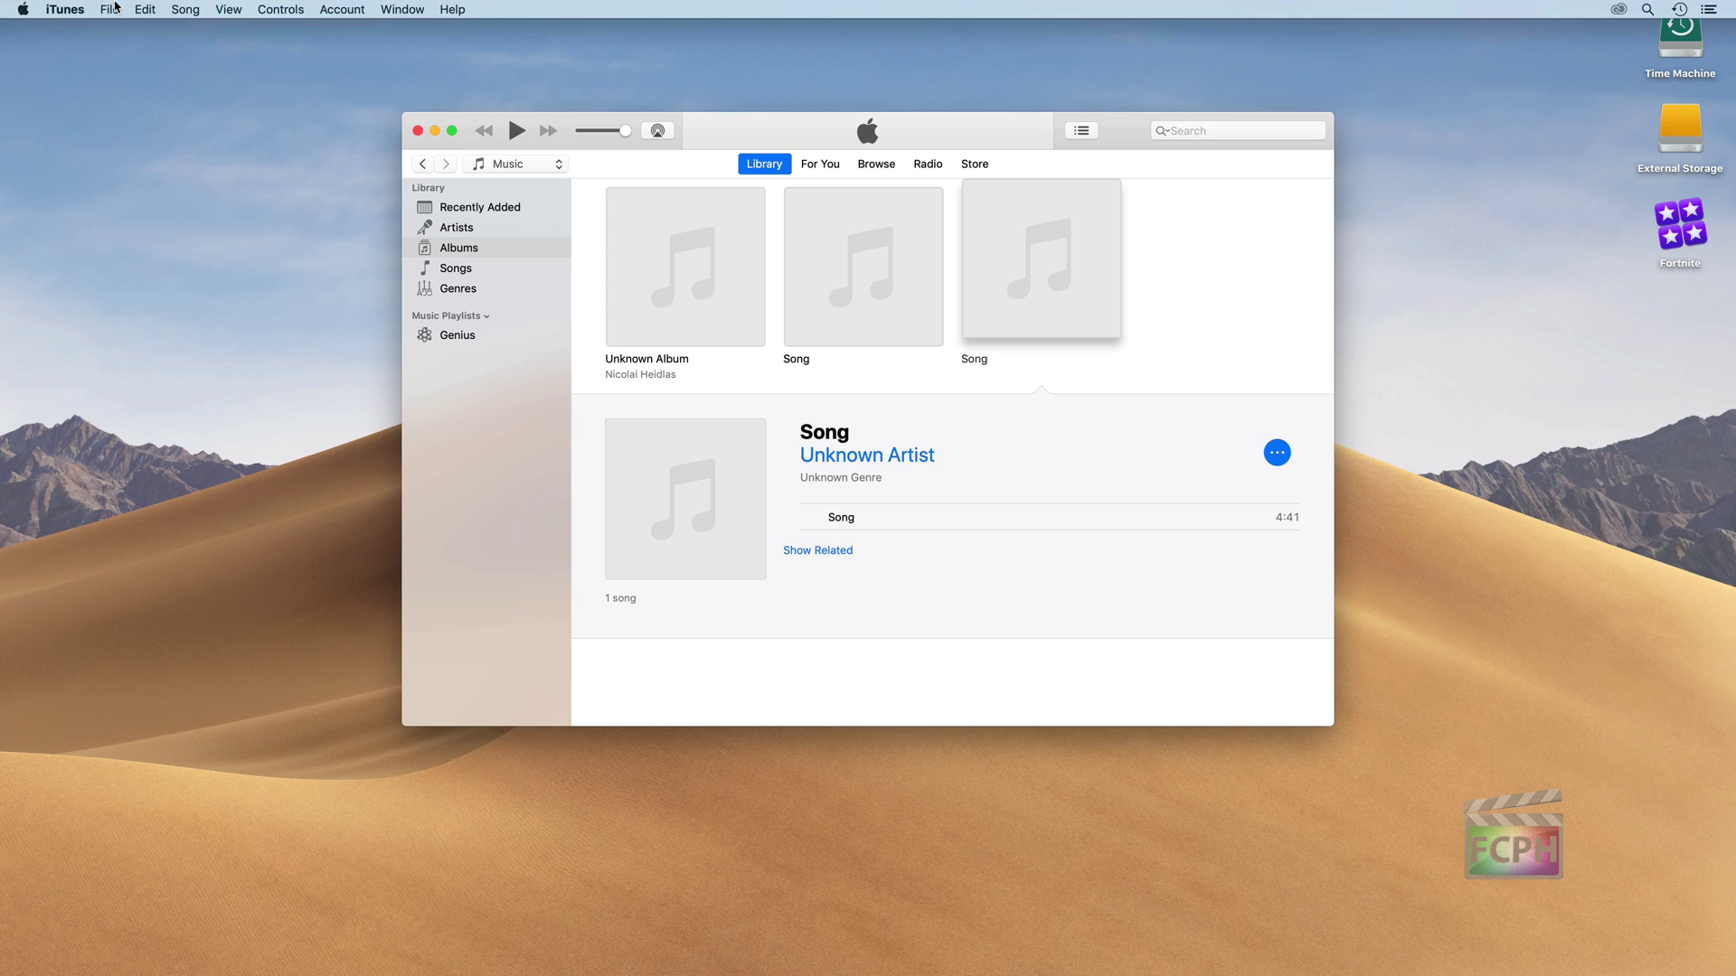
left_click(110, 9)
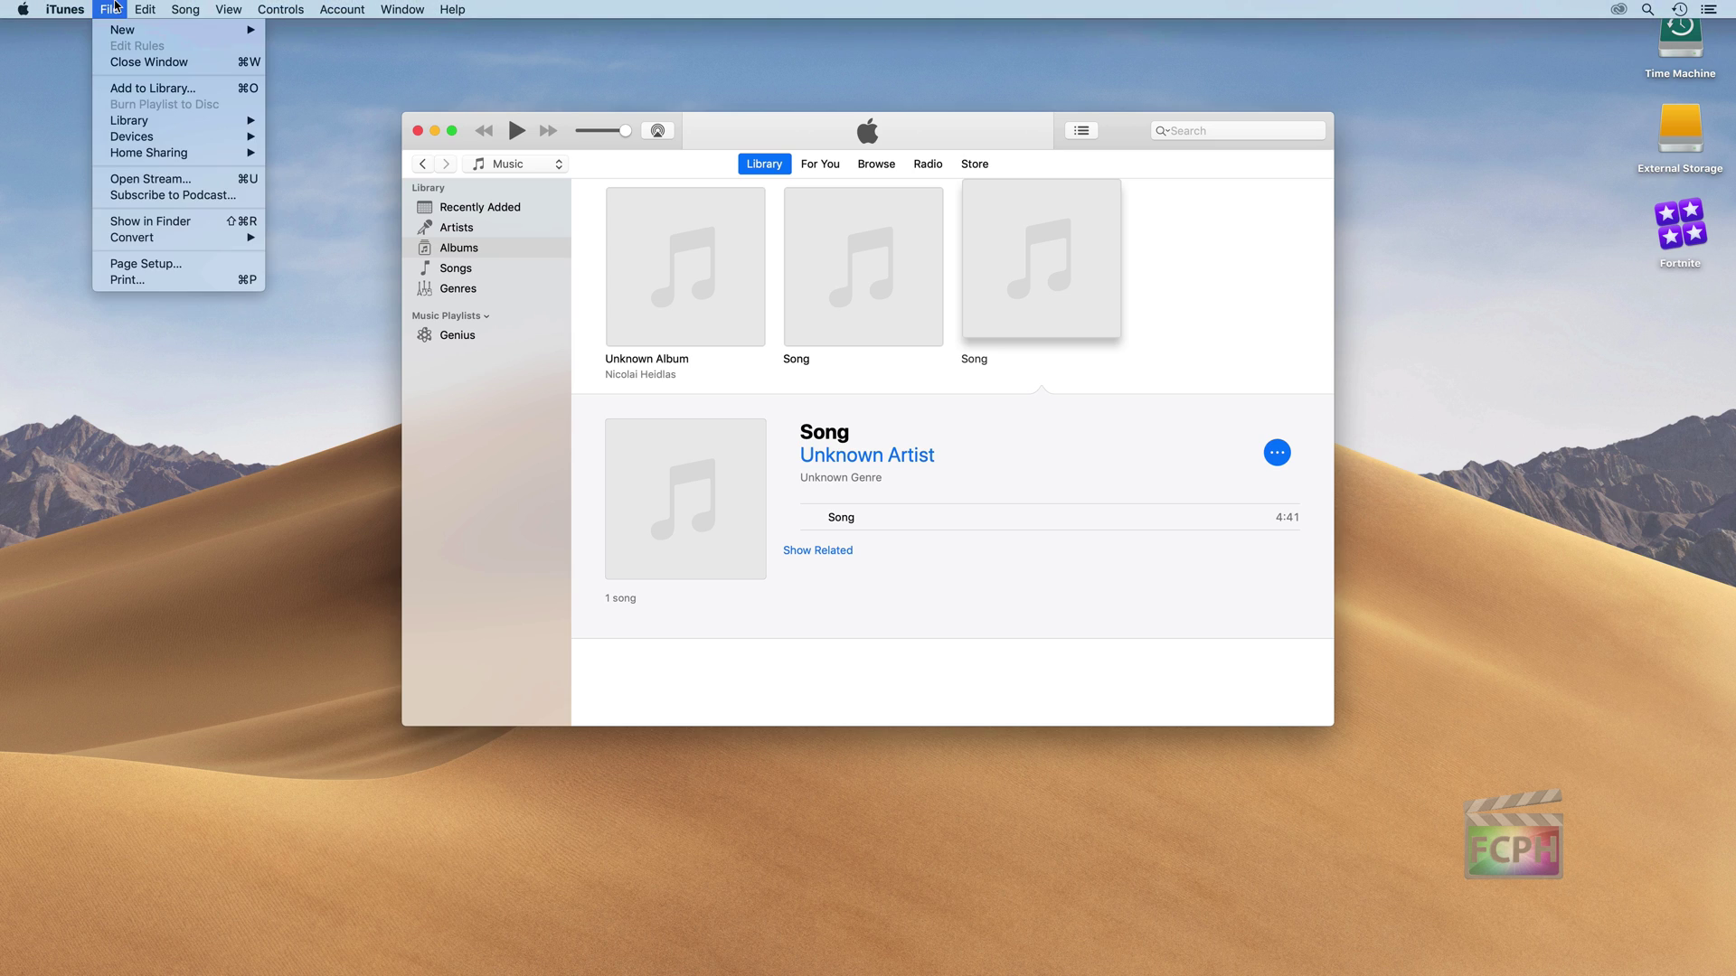
mouse_move(118, 34)
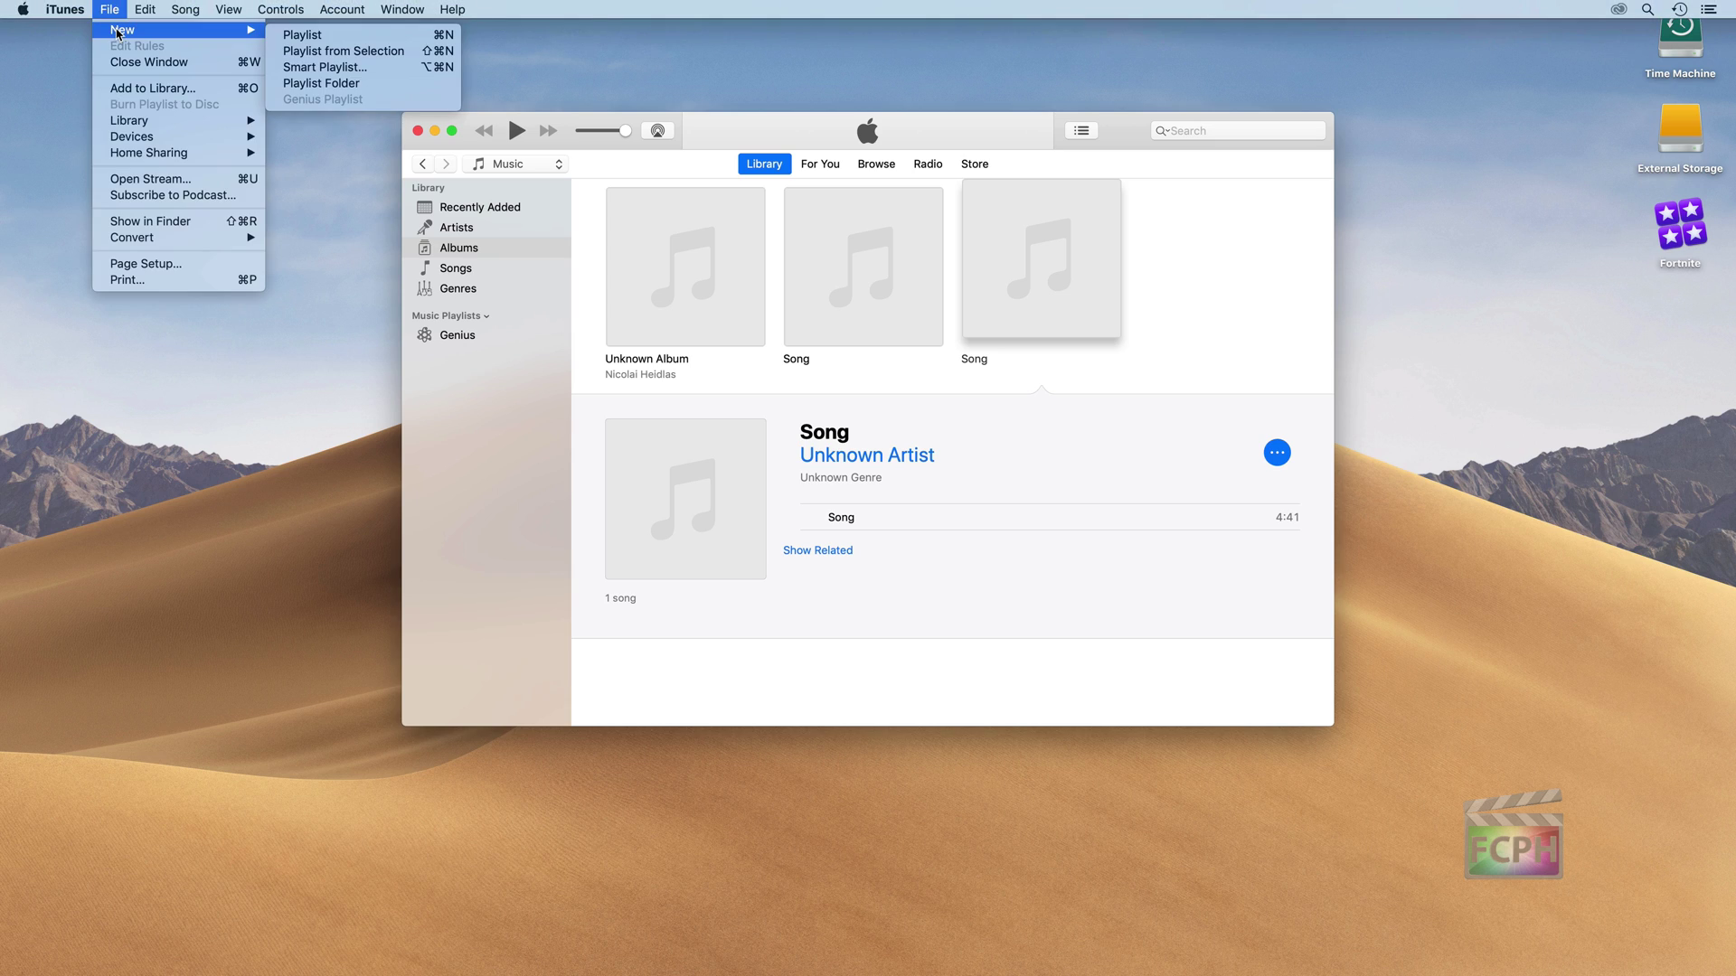
left_click(348, 35)
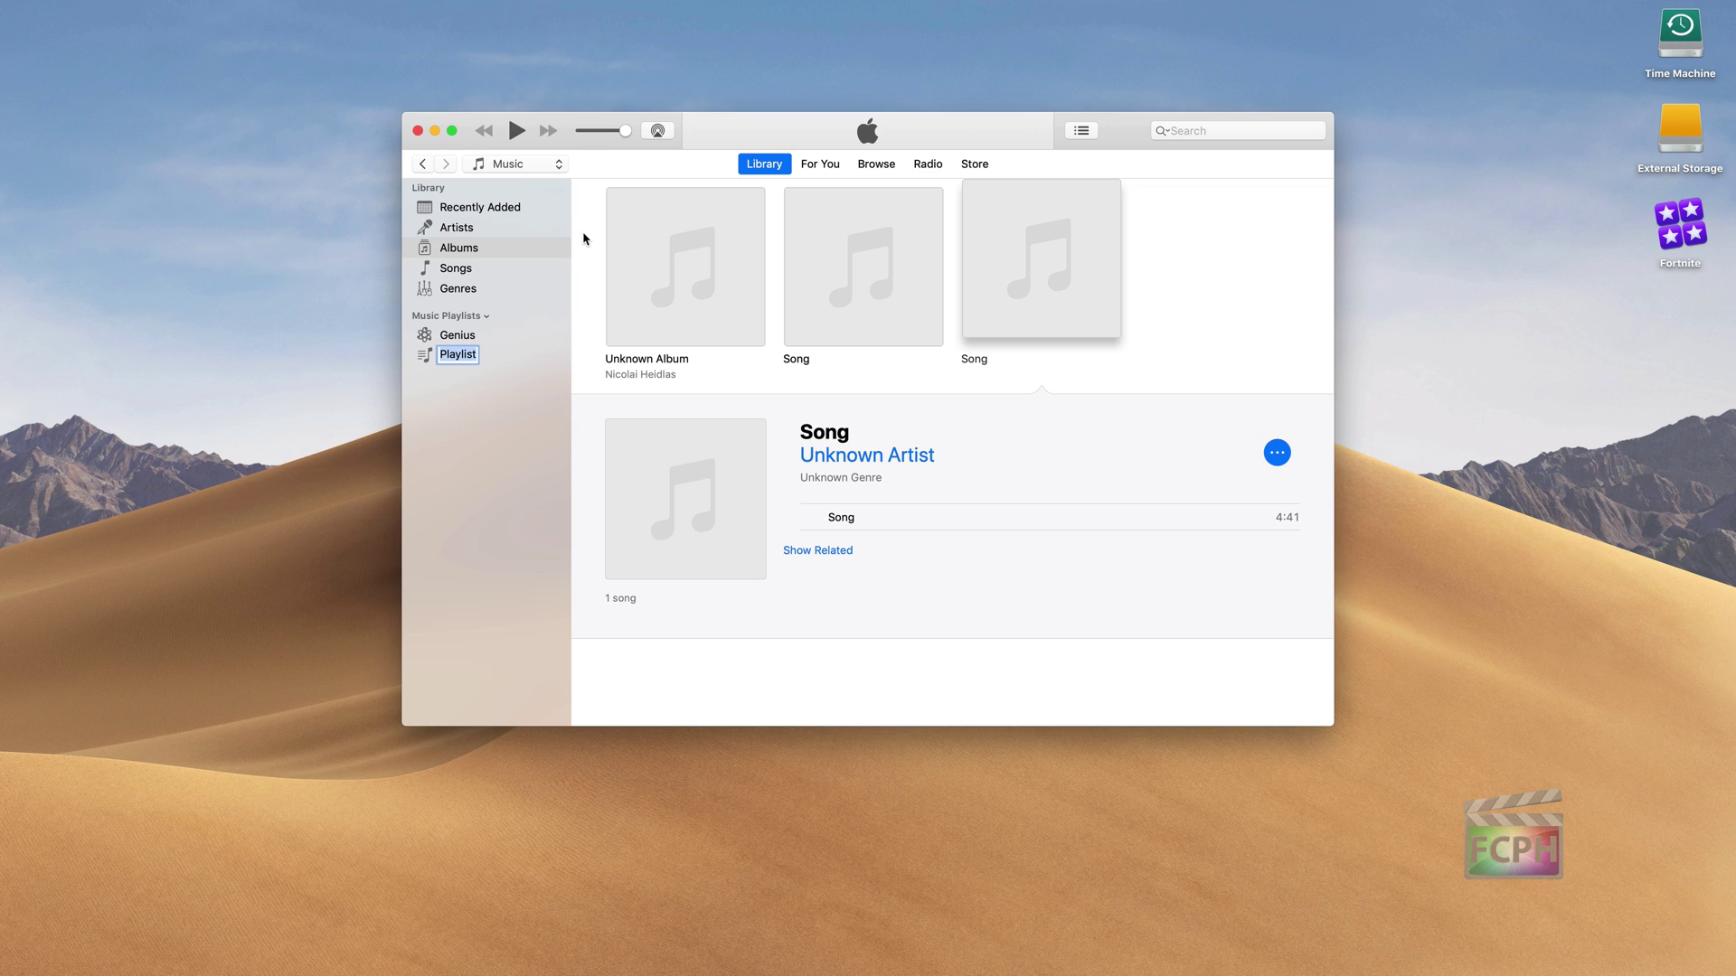
type("Final Cut")
key("Return")
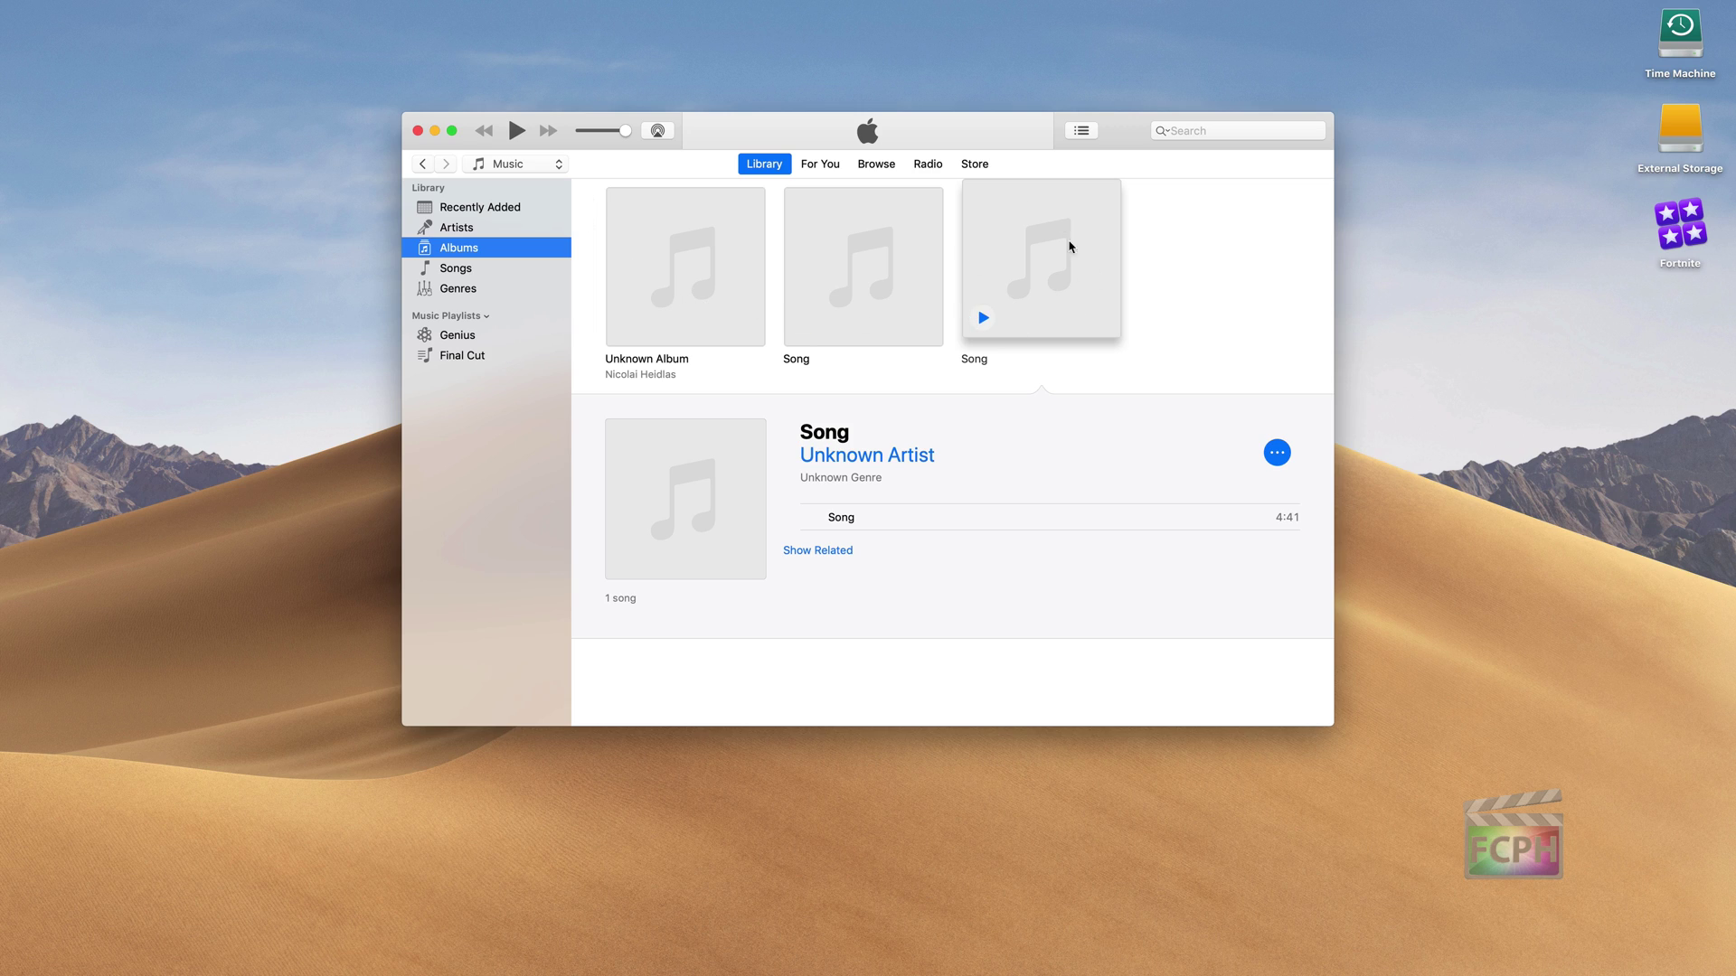
left_click_drag(843, 517, 486, 360)
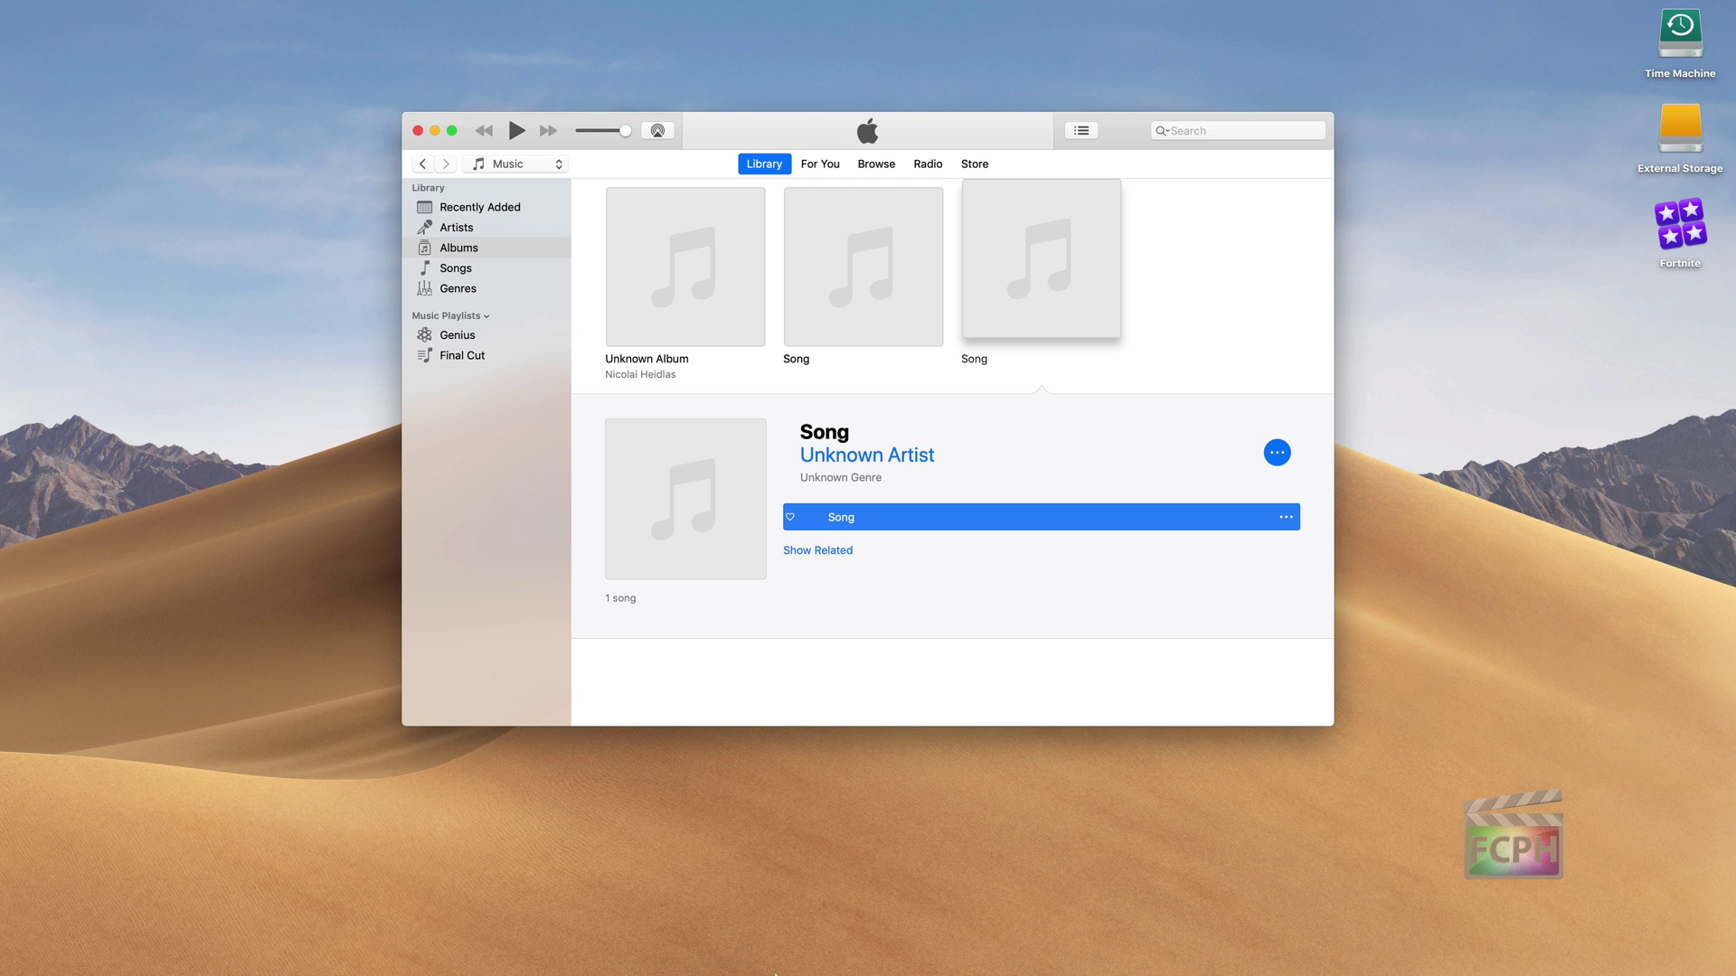
left_click(775, 940)
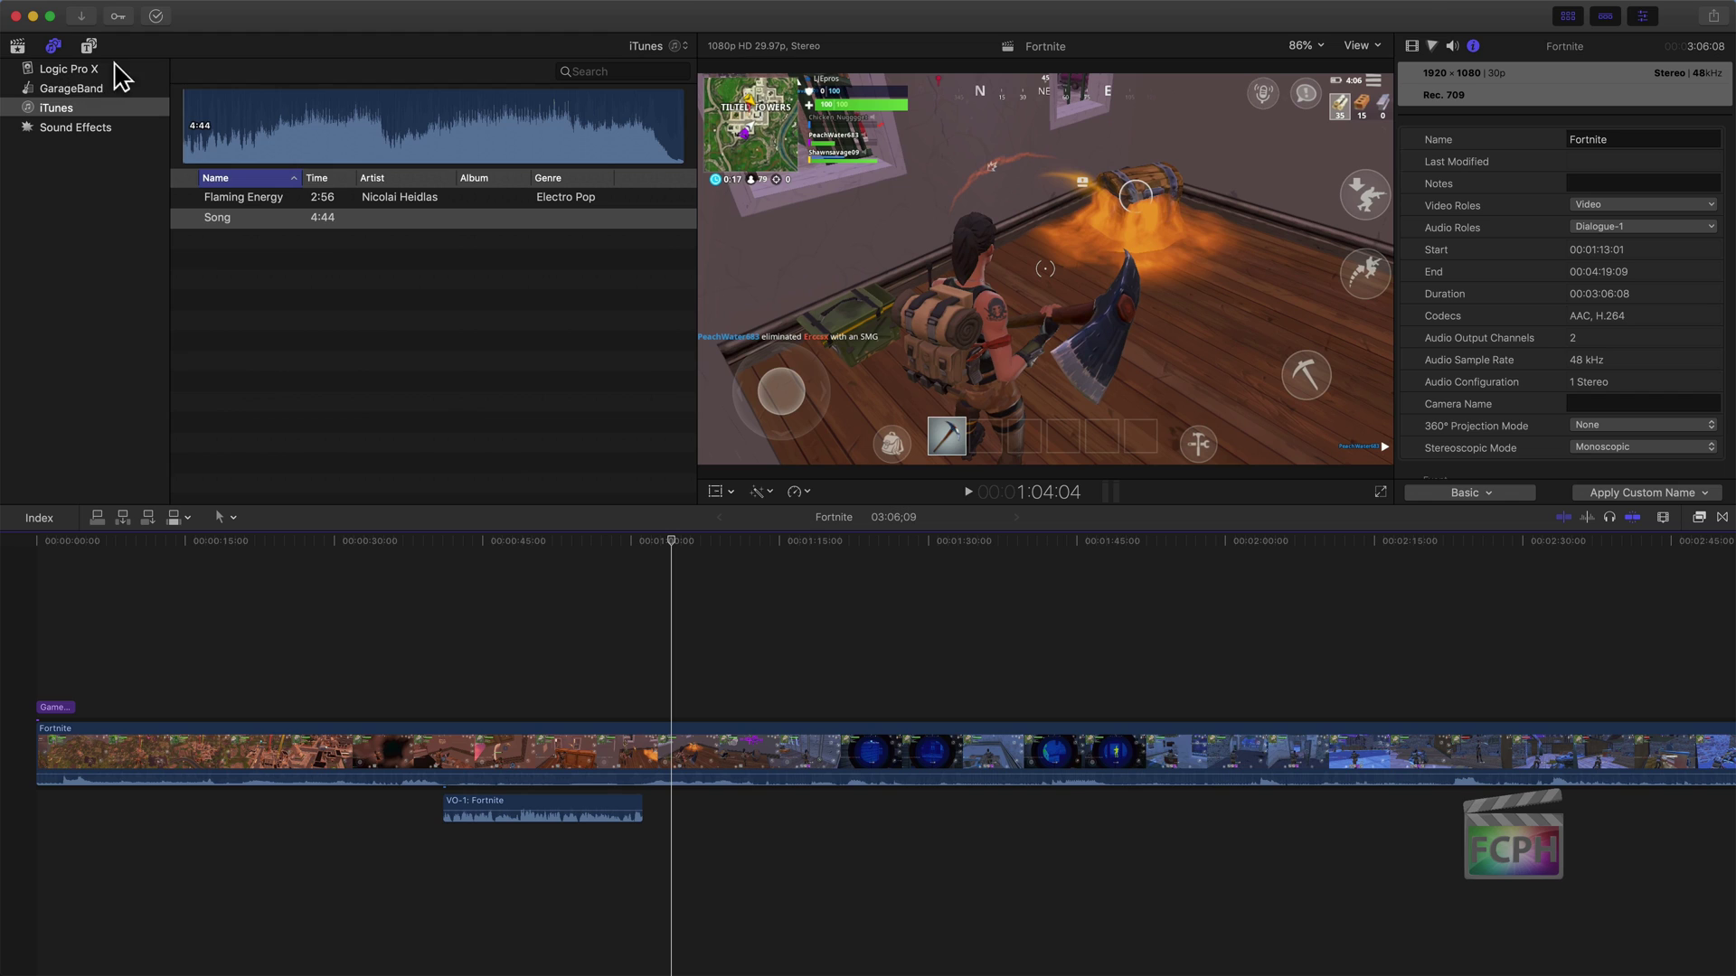
Refresh the Photos and Audio browser's iTunes list so both Song tracks appear
left_click(17, 47)
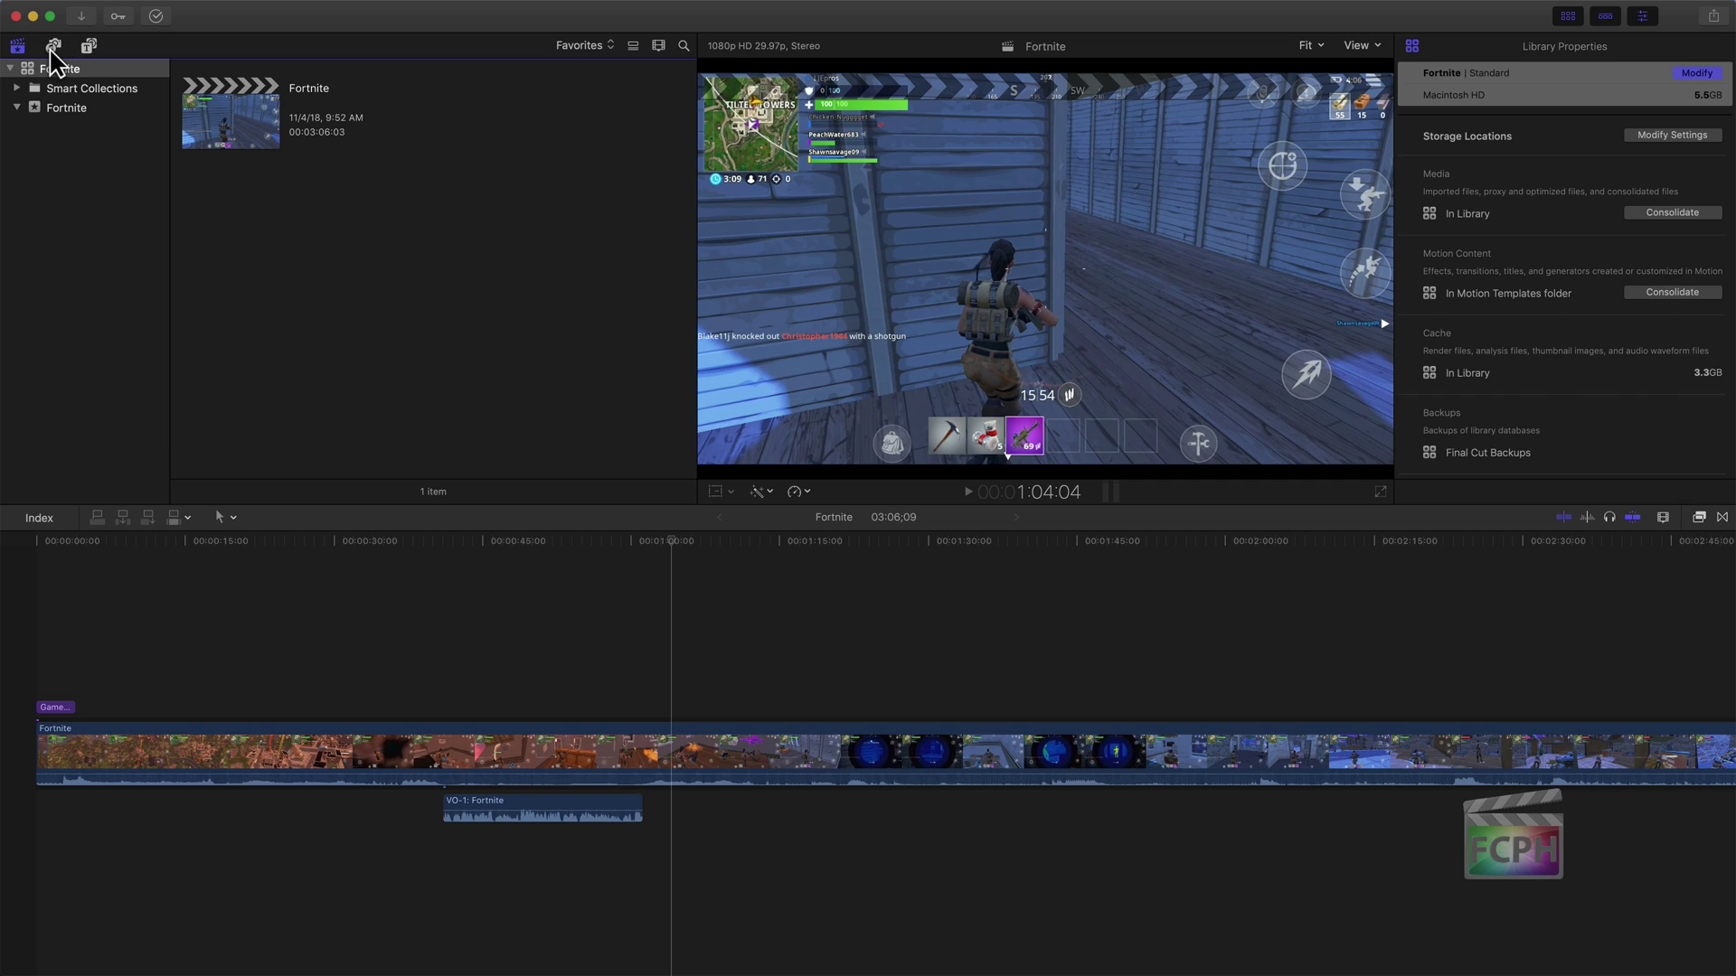
left_click(53, 48)
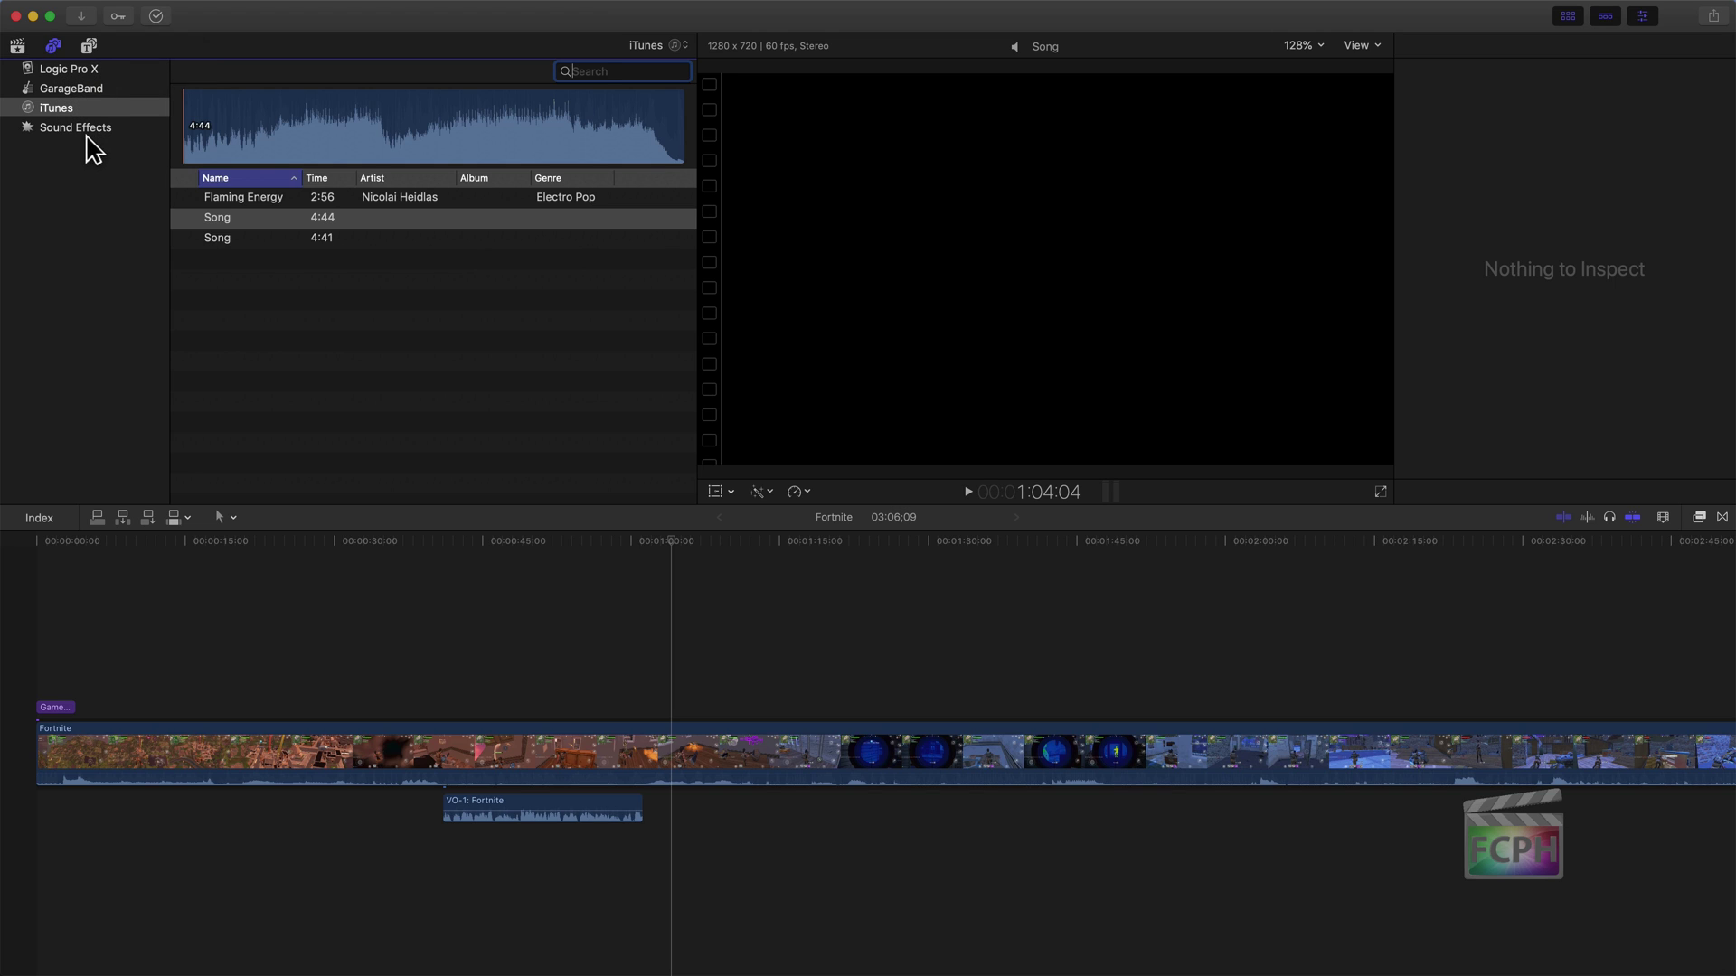
left_click(90, 87)
left_click(91, 69)
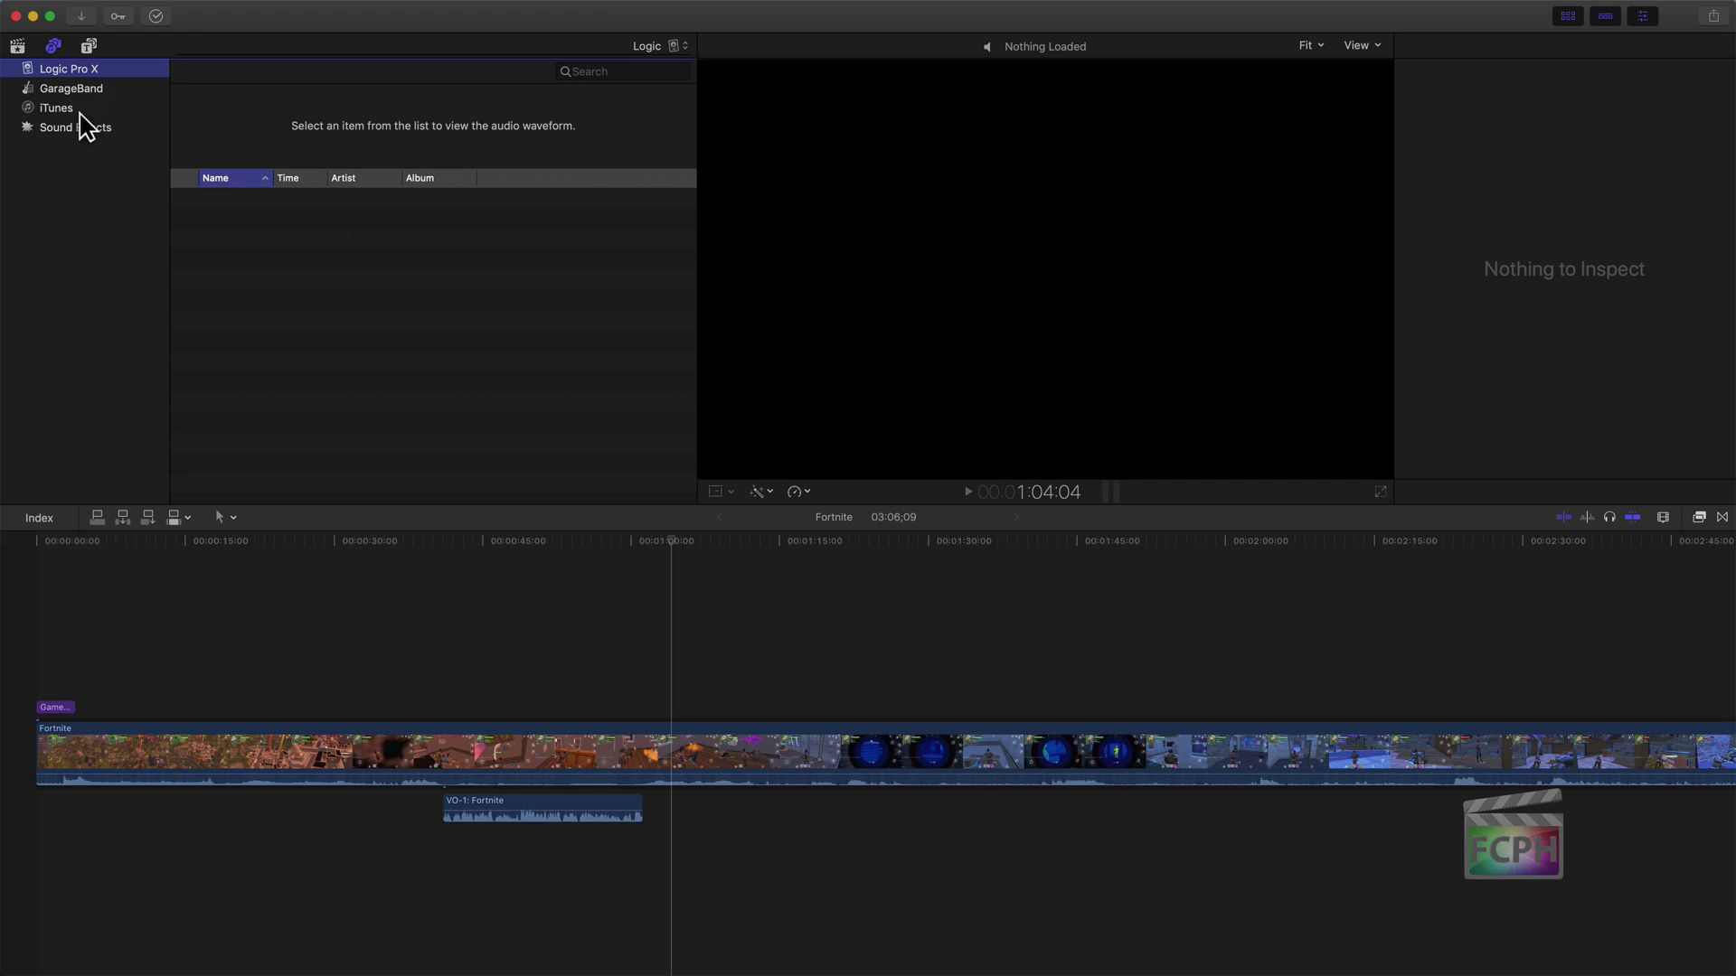
left_click(78, 109)
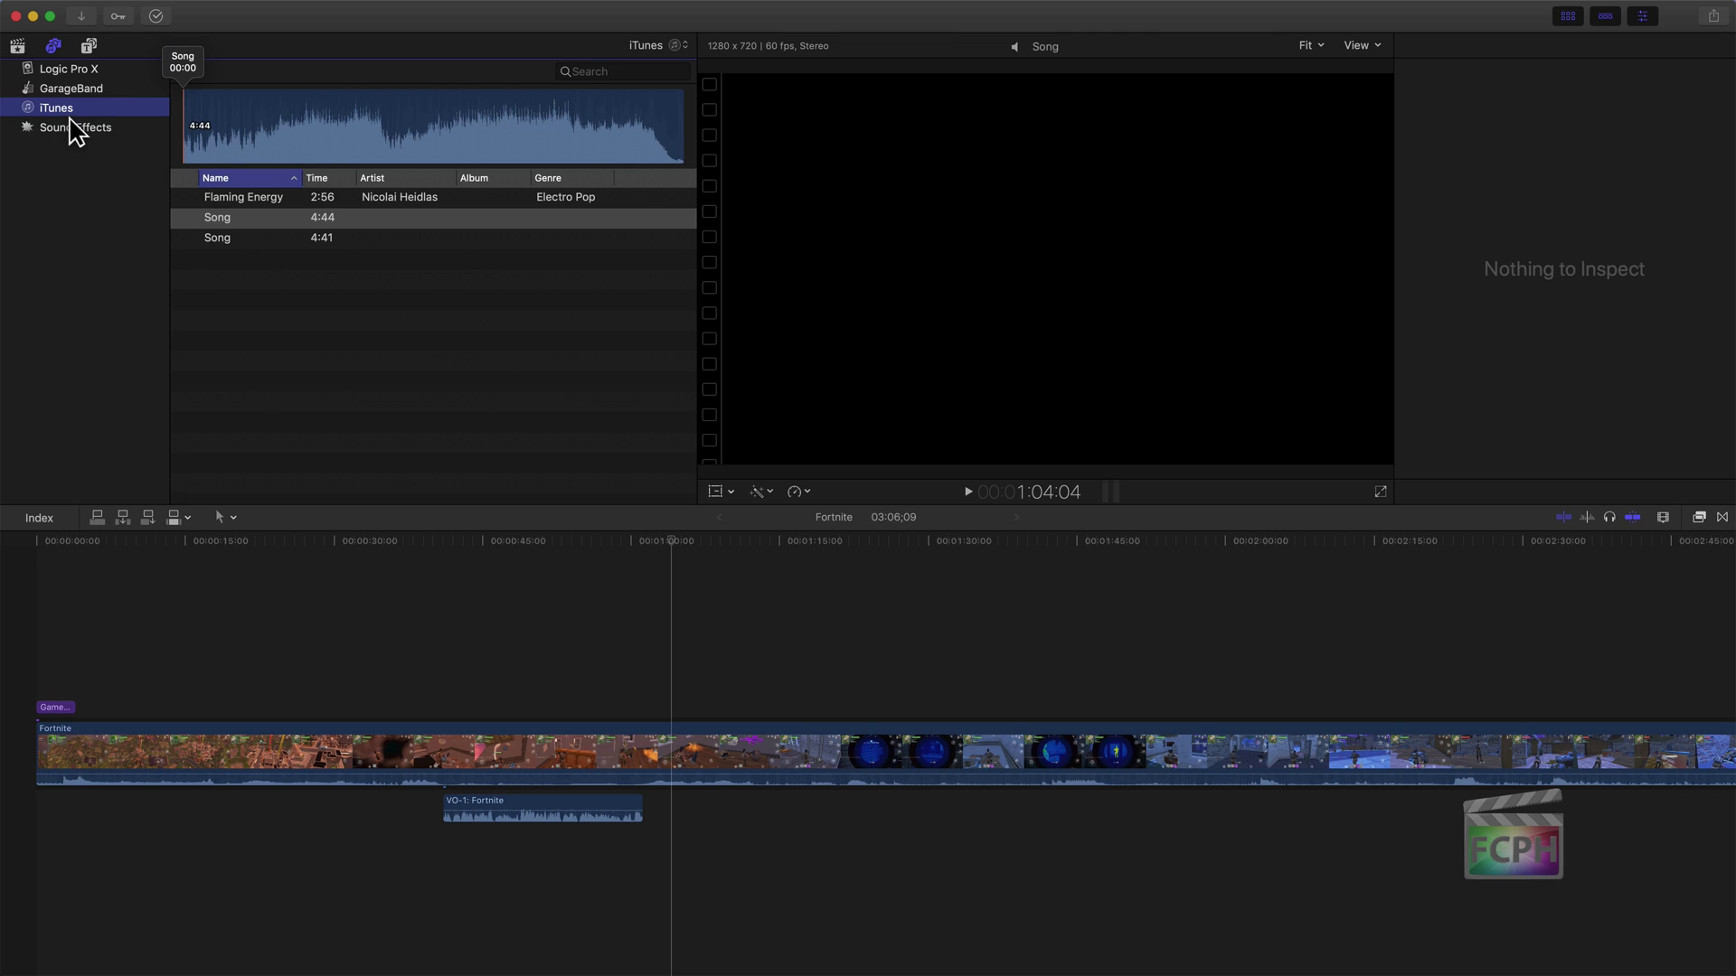
mouse_move(310, 242)
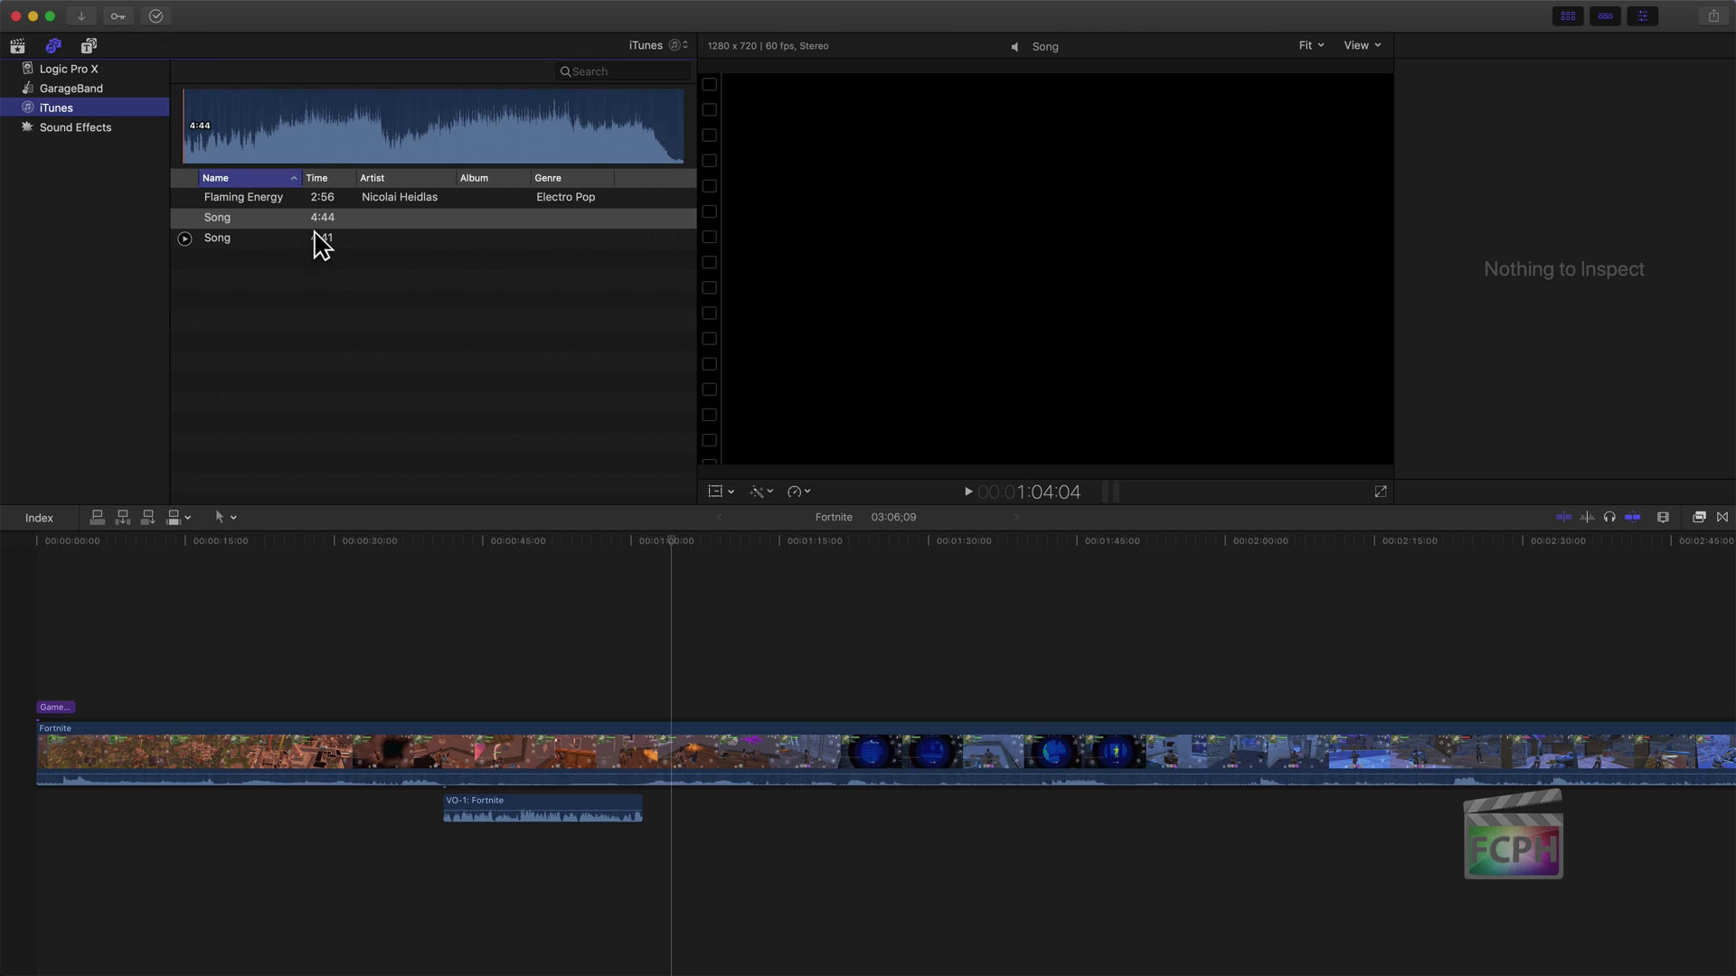
Mark a range of the 4:44 Song, trial-drop it on the timeline, then cancel
left_click(222, 140)
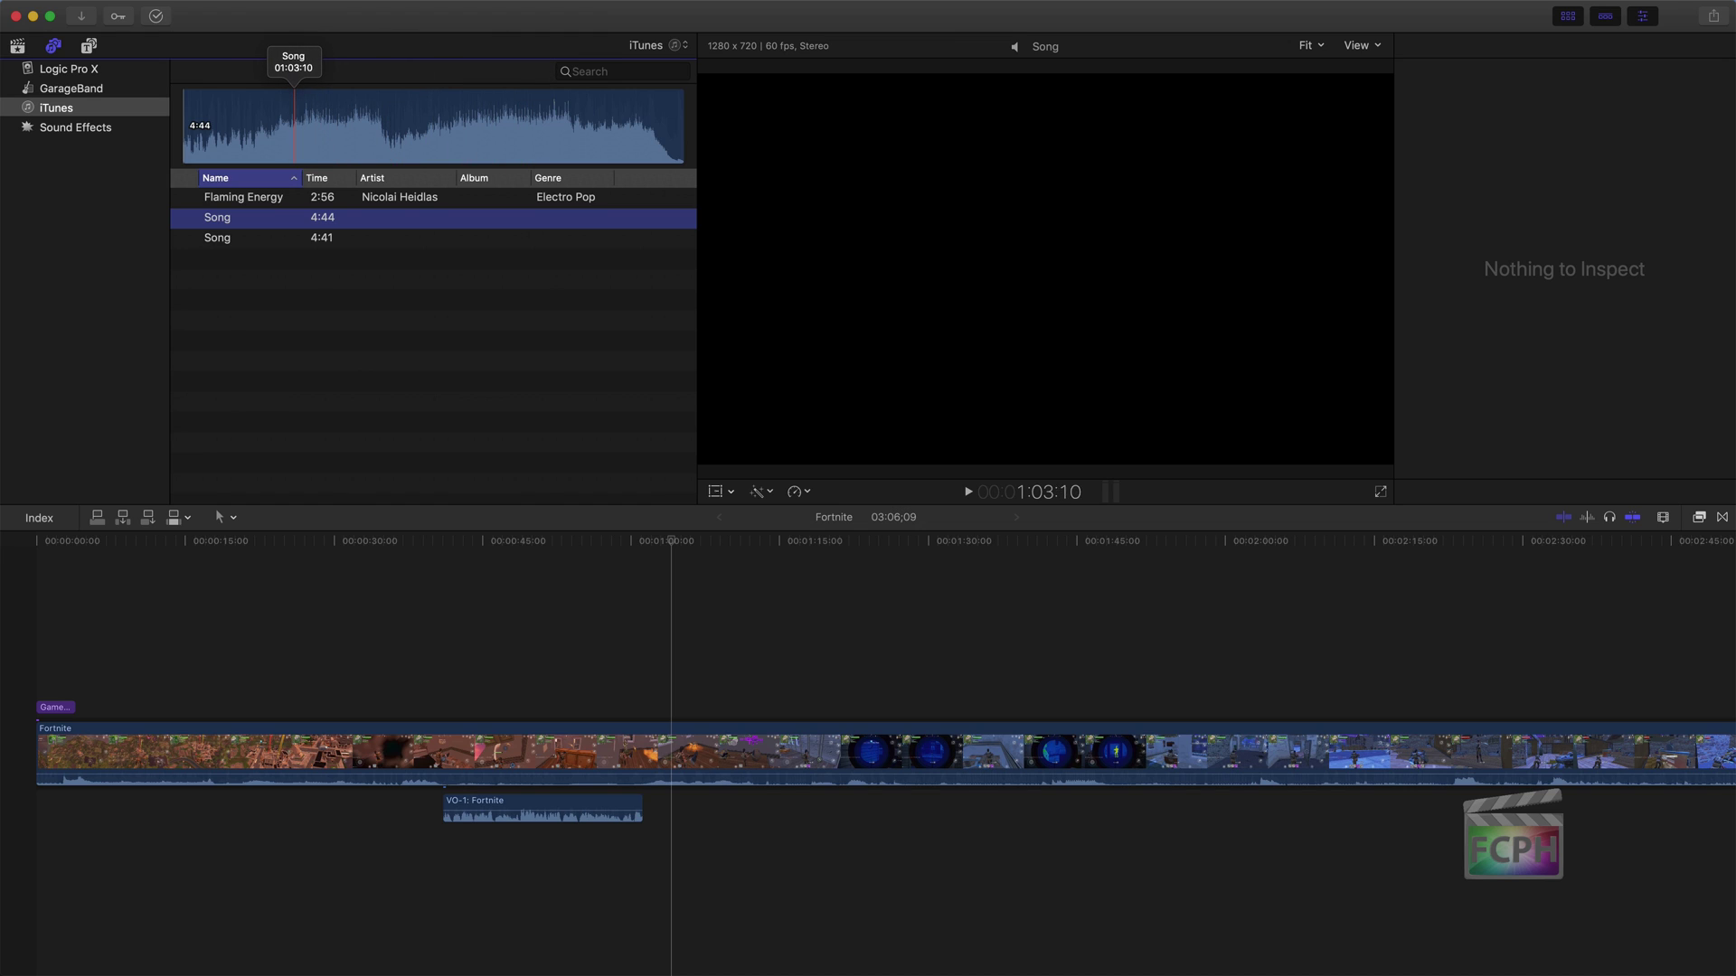
left_click_drag(394, 140, 175, 139)
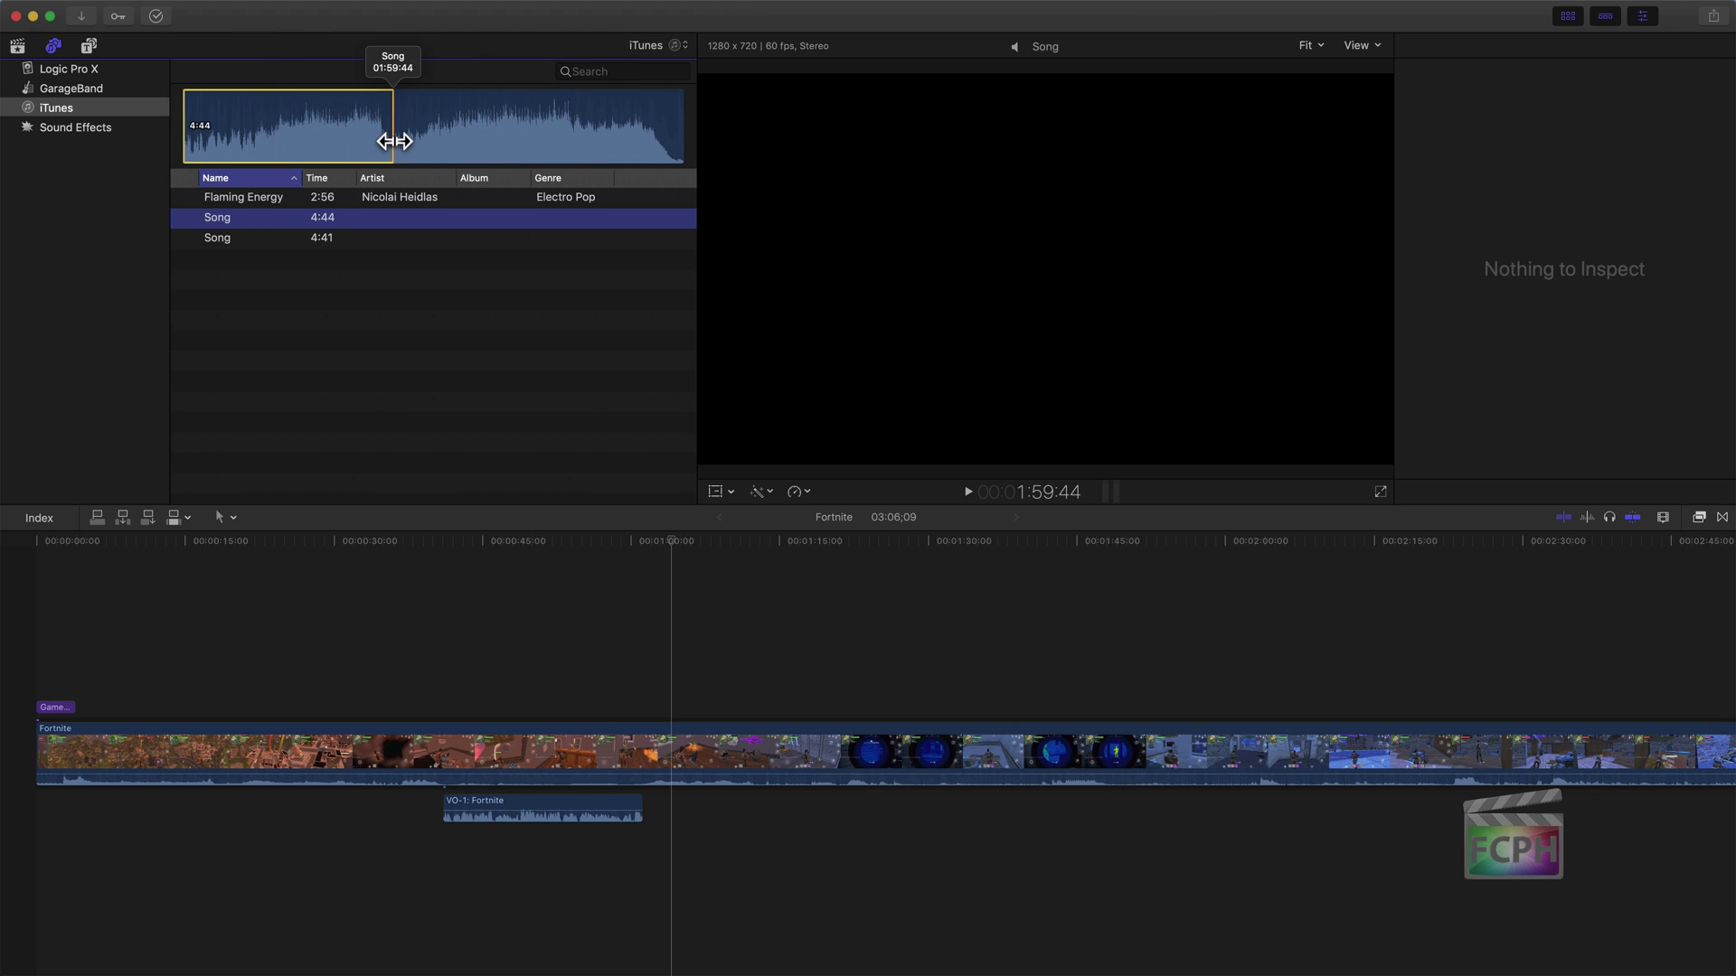
left_click_drag(401, 151, 686, 157)
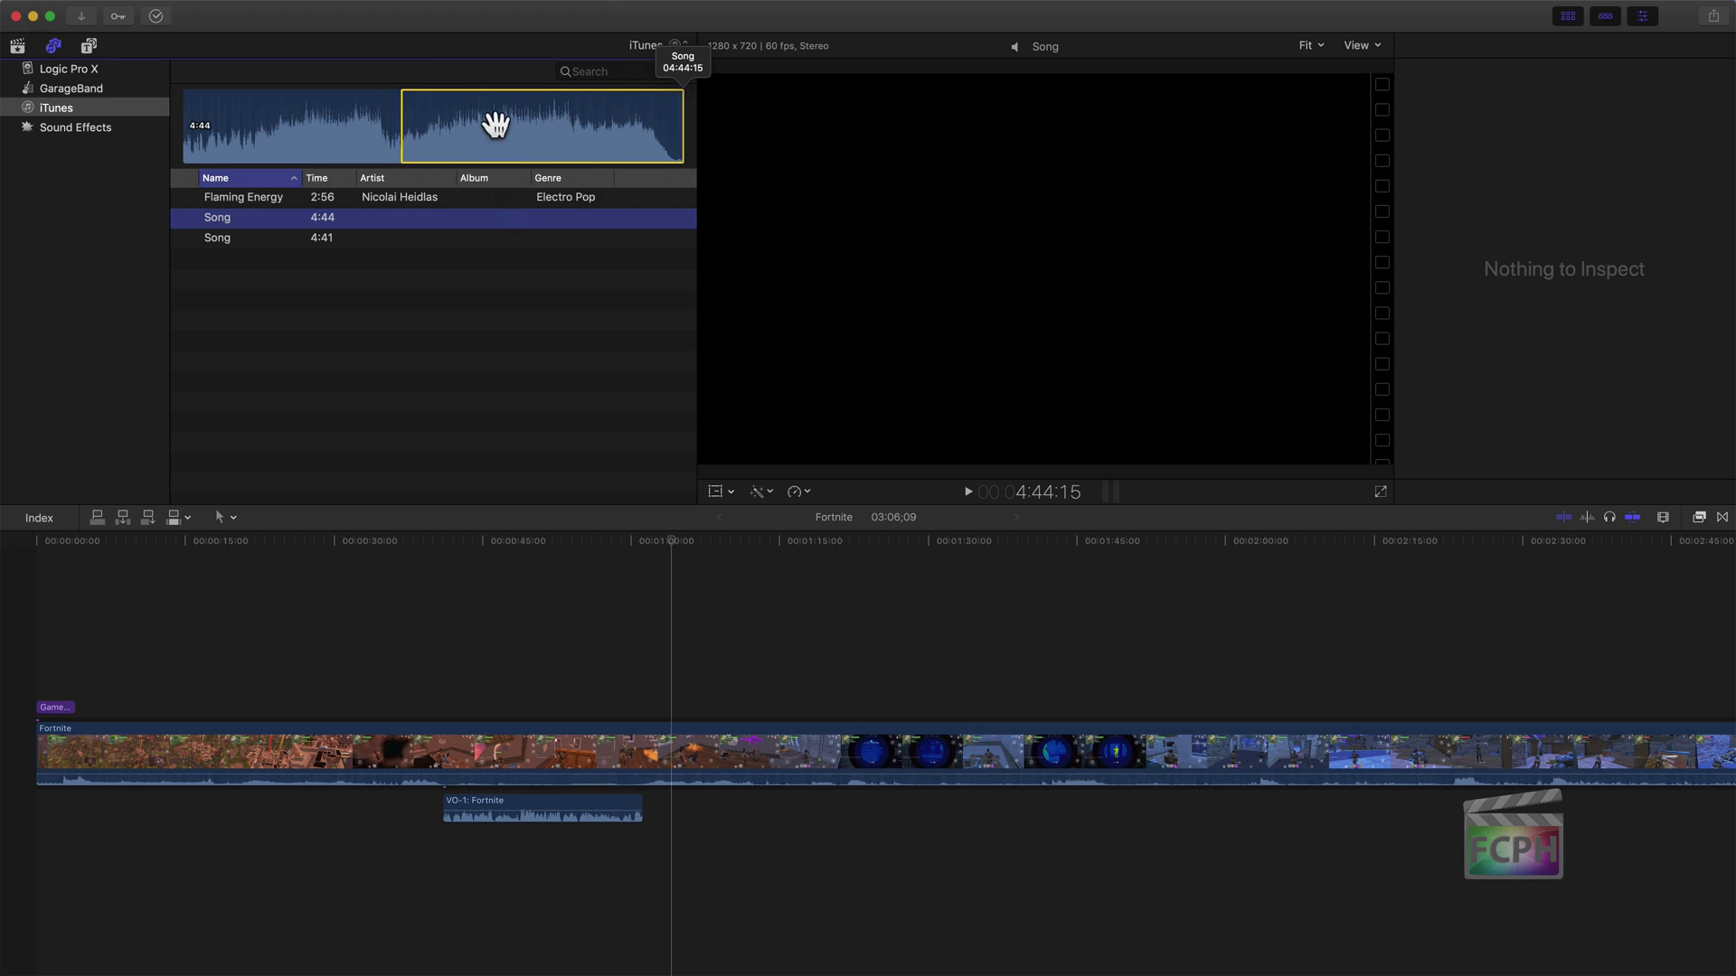
left_click_drag(466, 154, 639, 874)
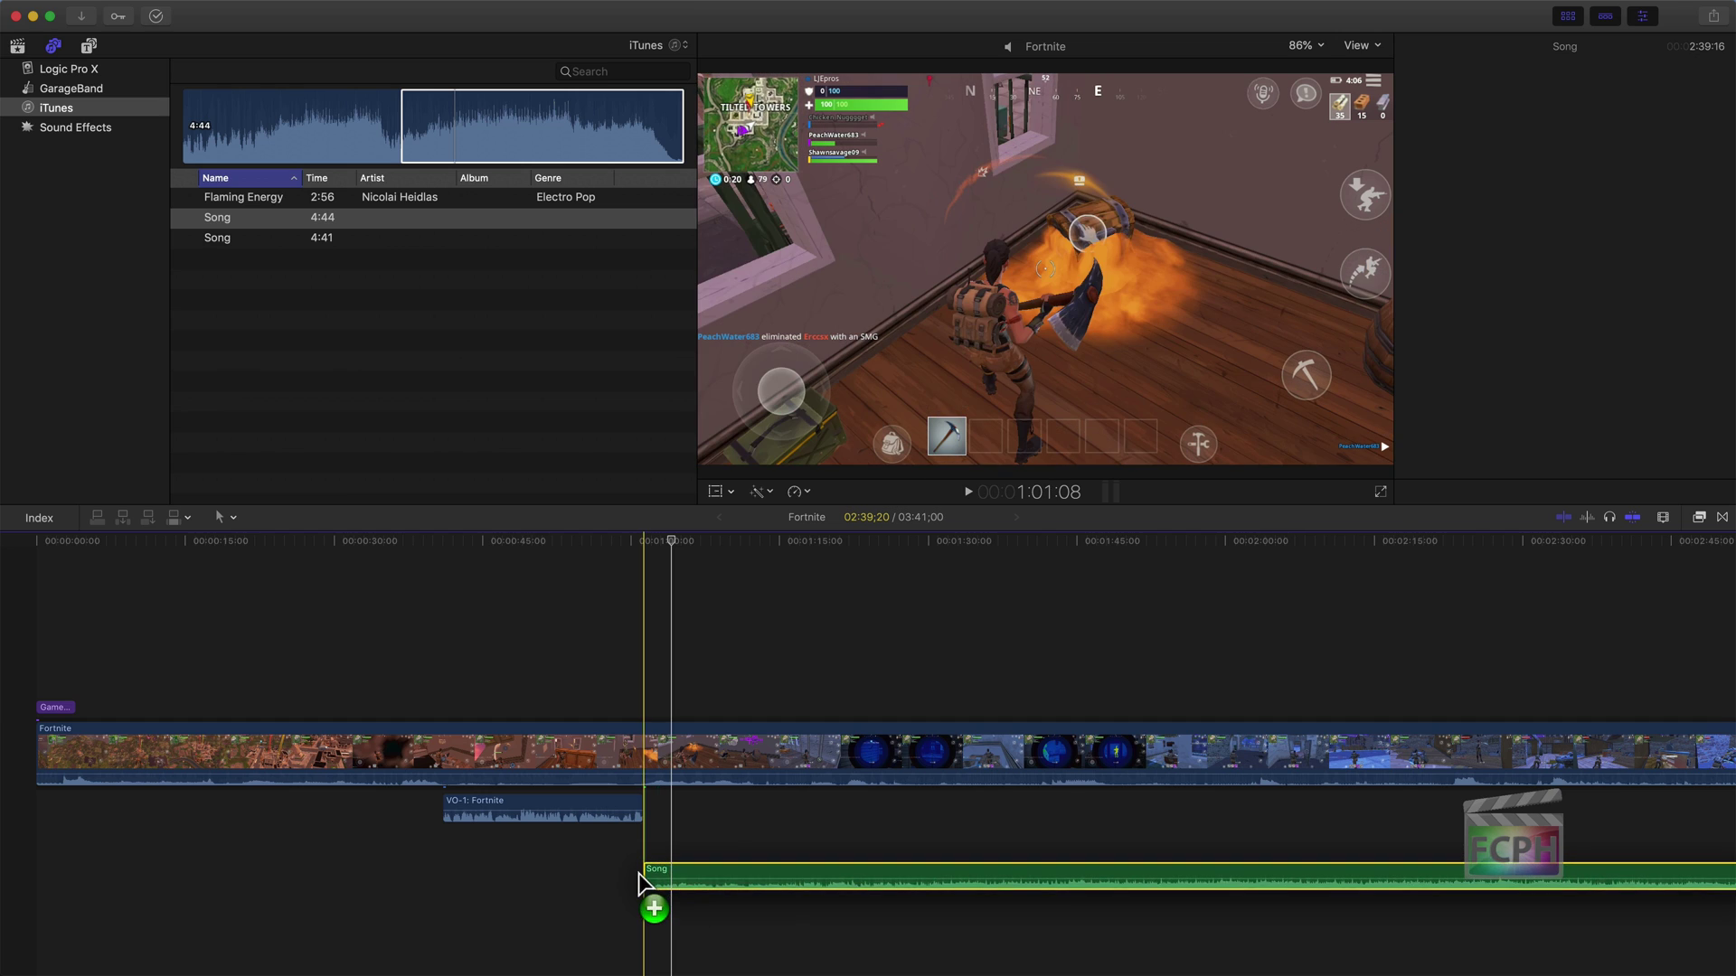
key("Escape")
Restore the clip inspector and reselect the 4:44 Song, clearing its range
key("super+4")
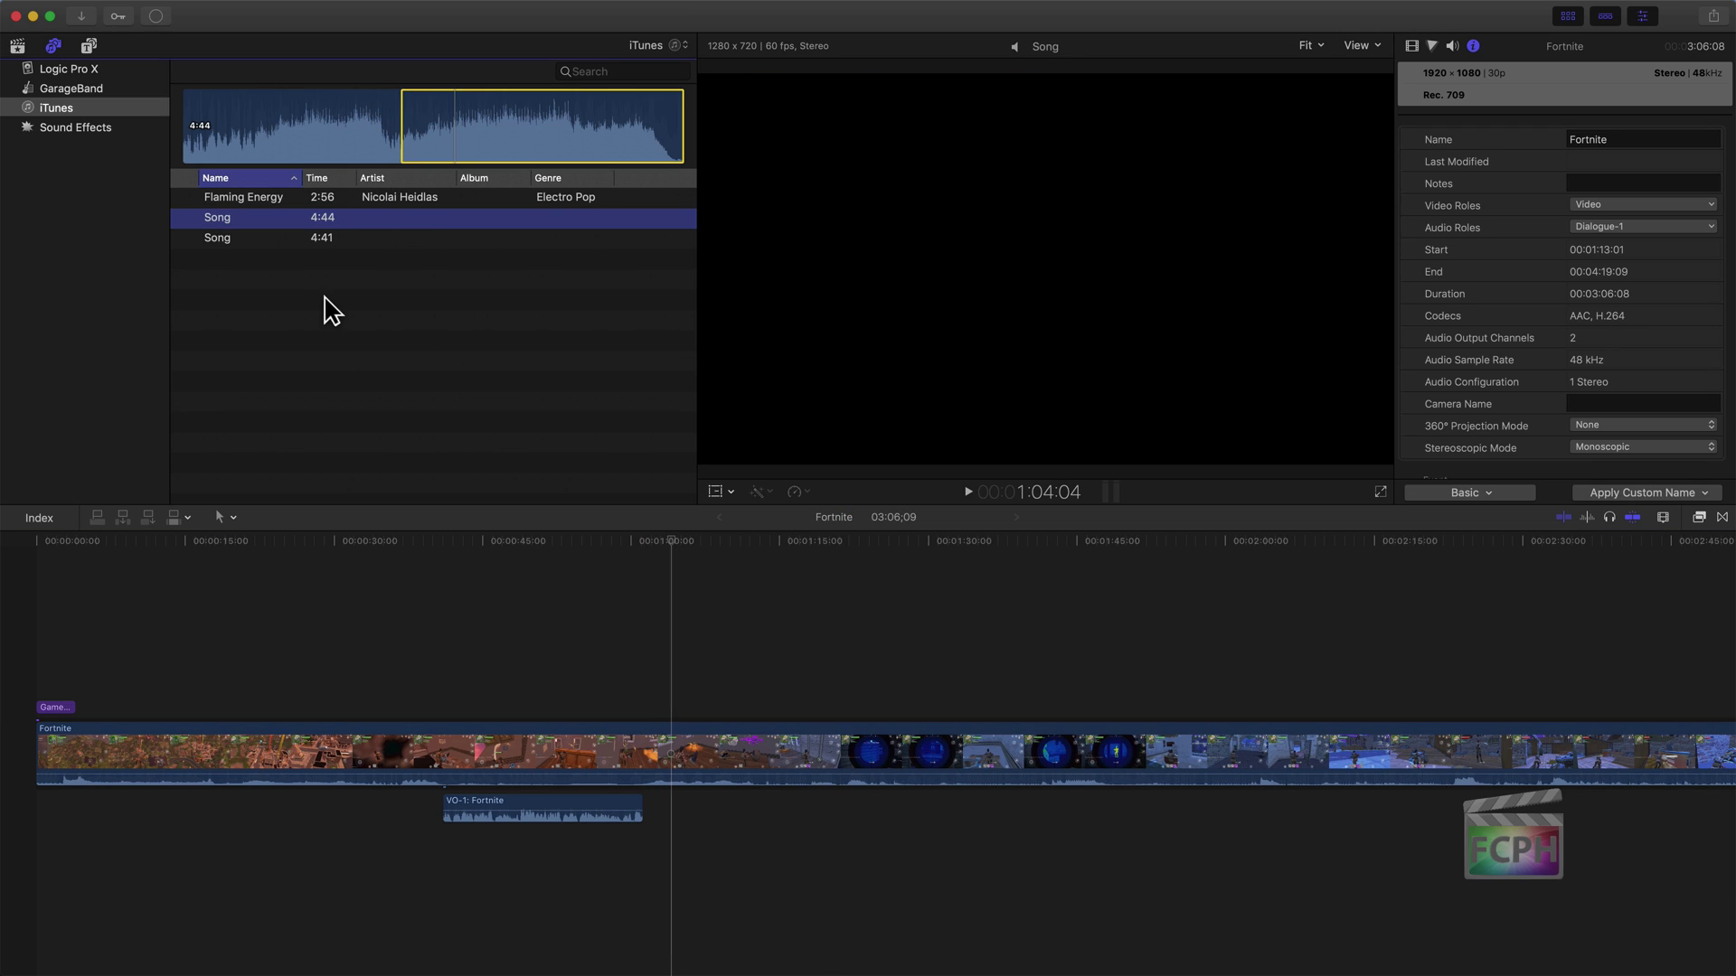
mouse_move(242, 226)
left_click(243, 231)
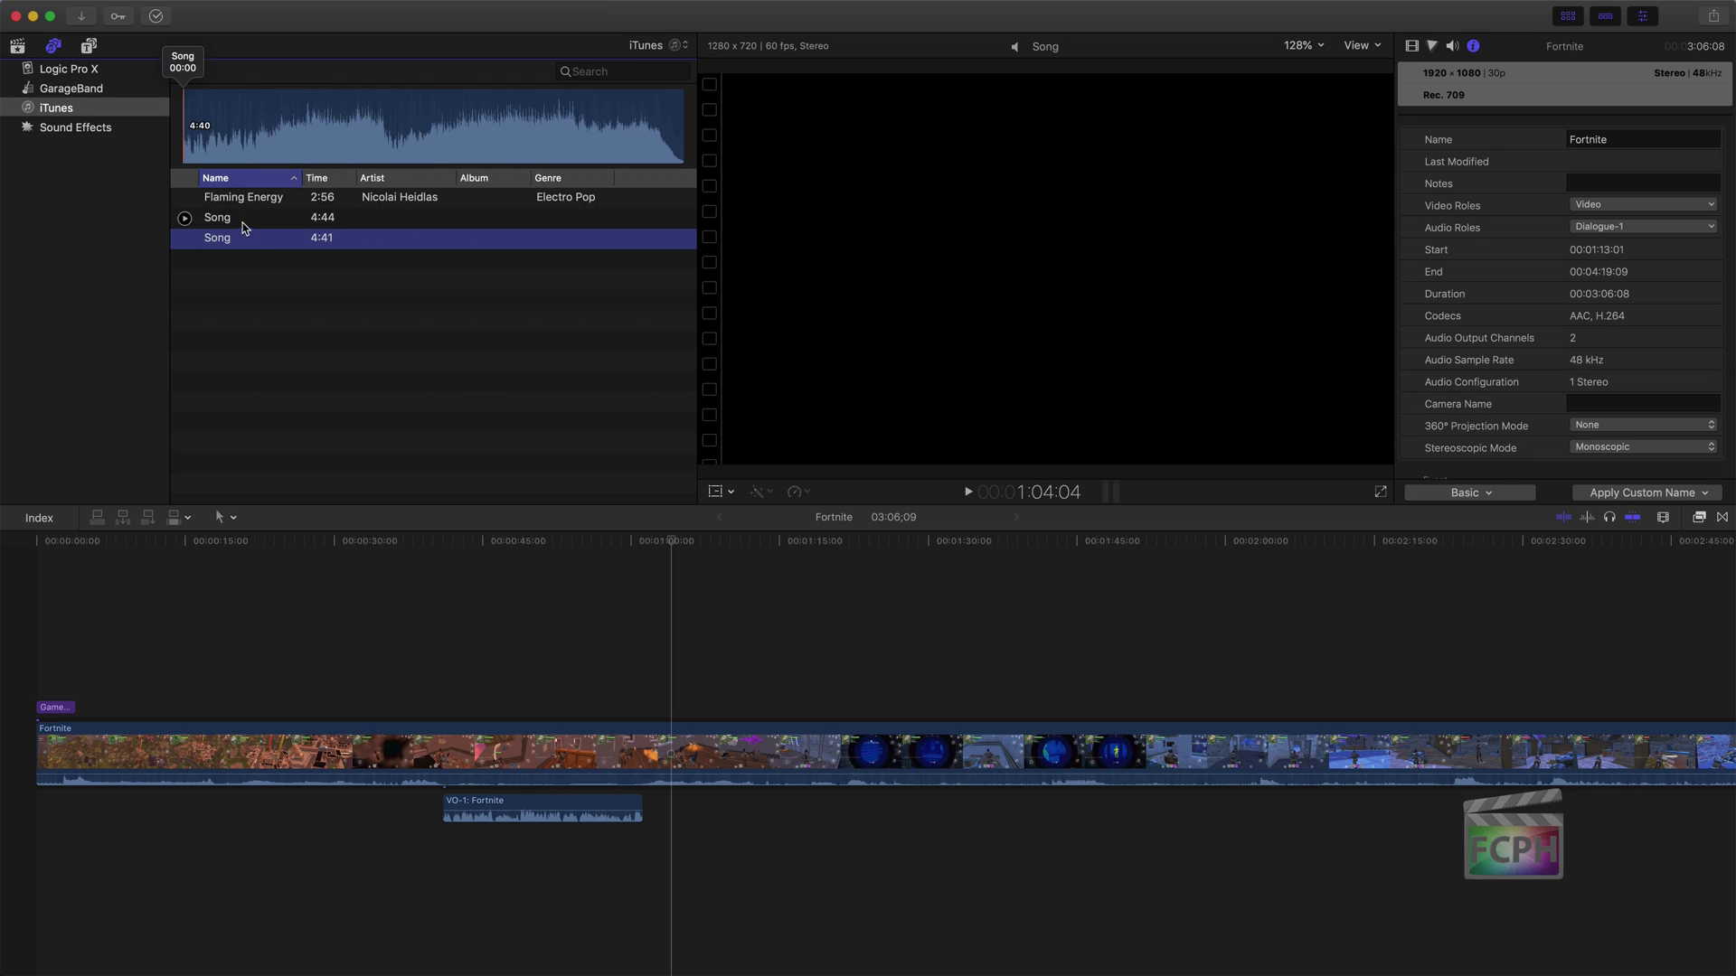
left_click(257, 218)
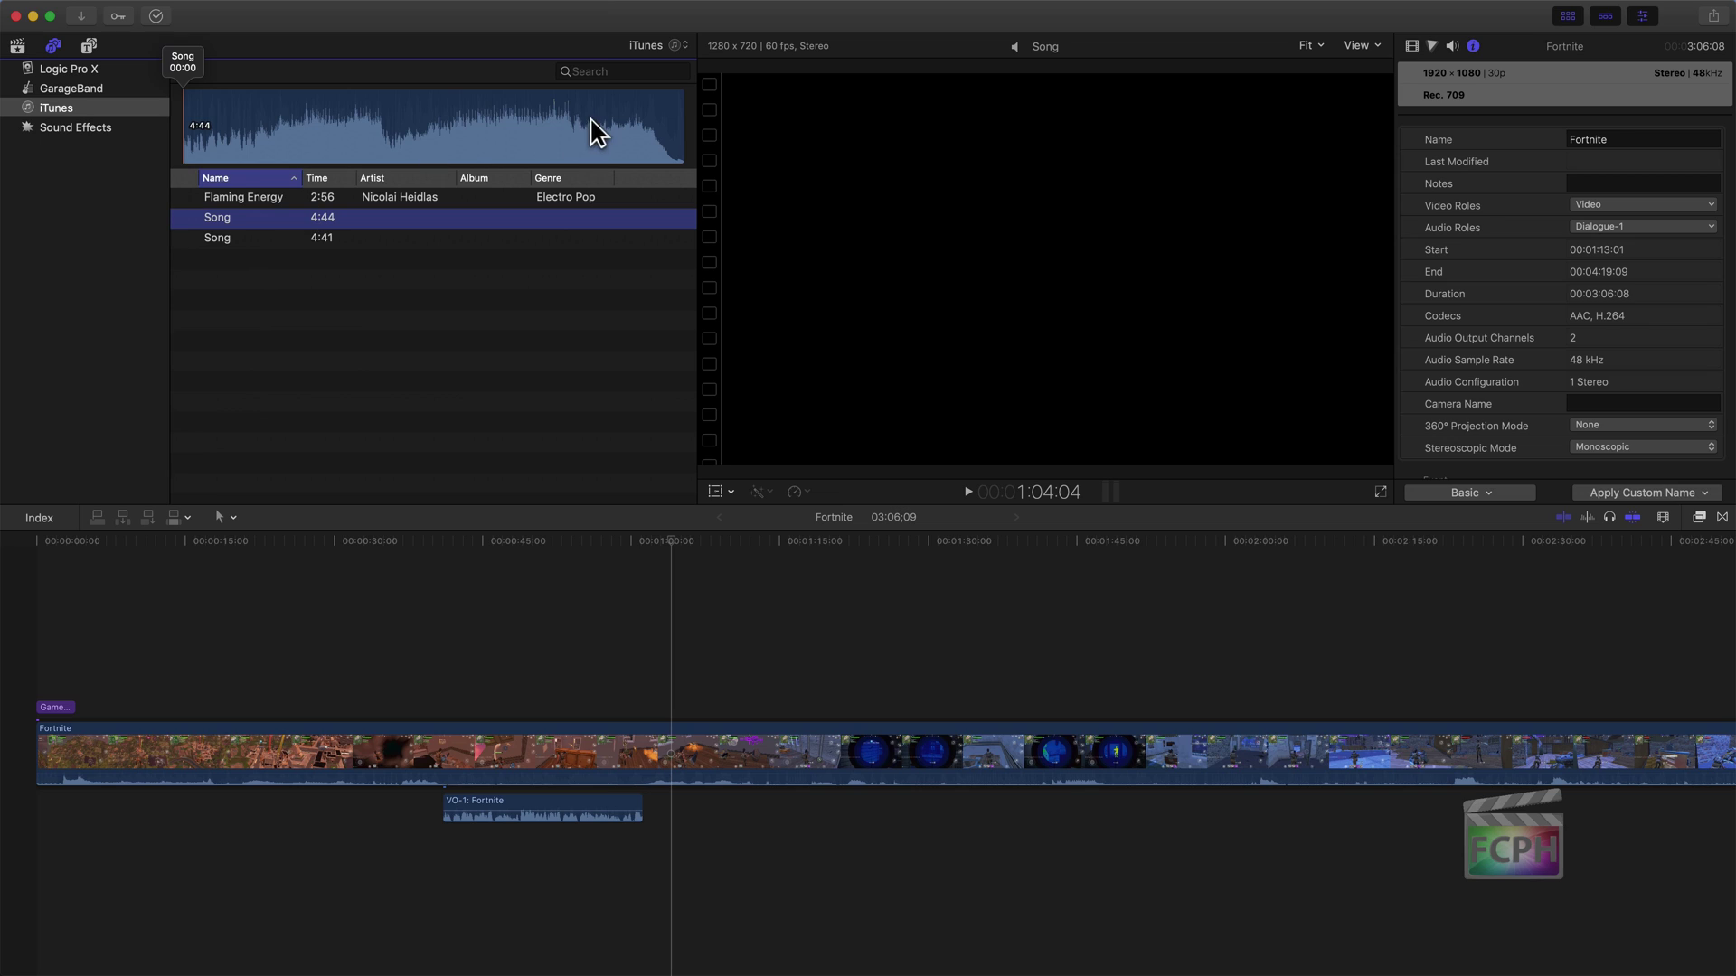
Filter the iTunes source to the Final Cut playlist and drag Song beneath the Fortnite footage
left_click(671, 48)
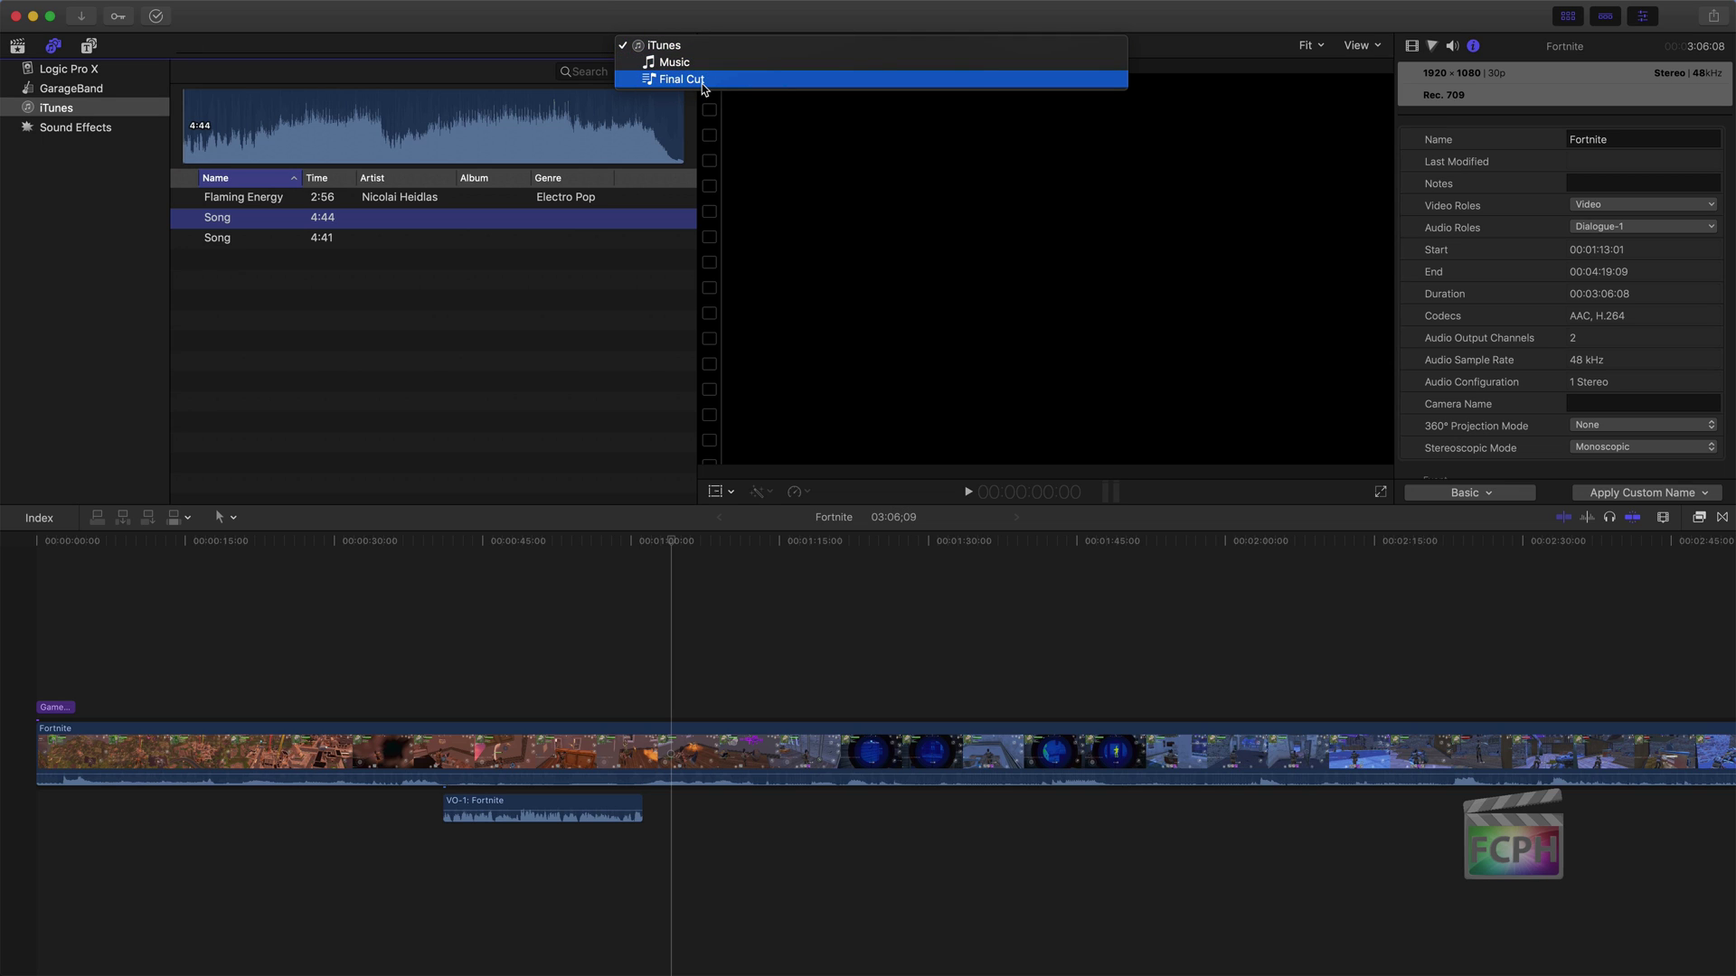
left_click(702, 80)
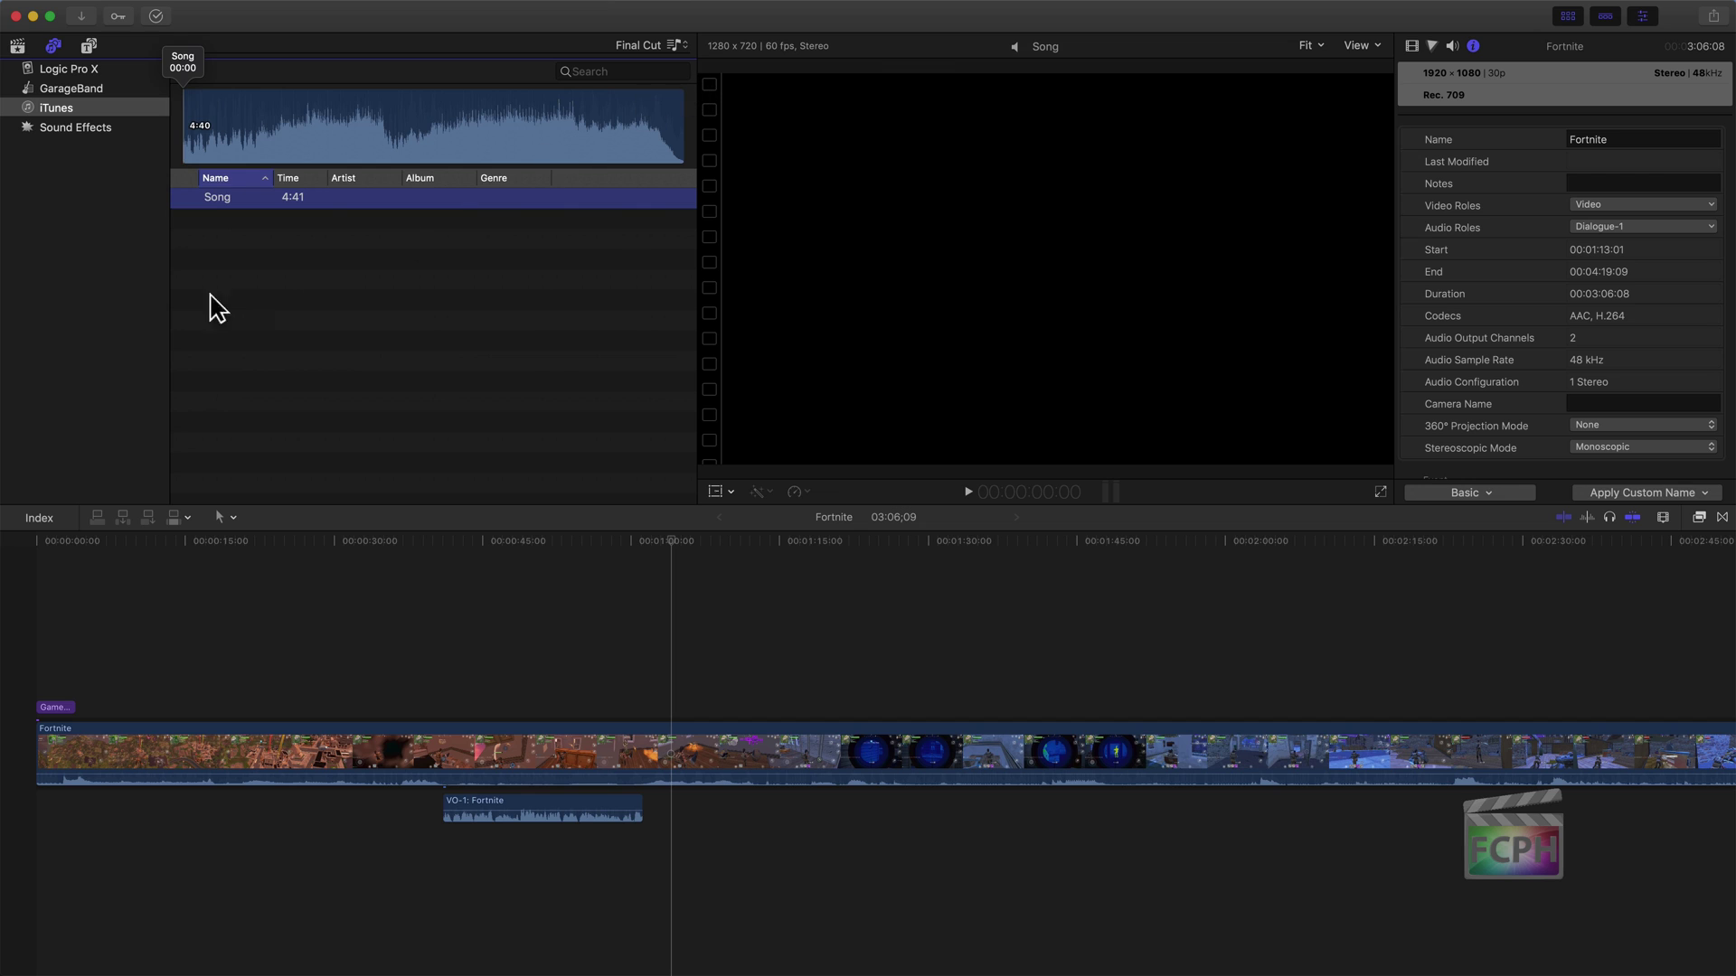
mouse_move(233, 215)
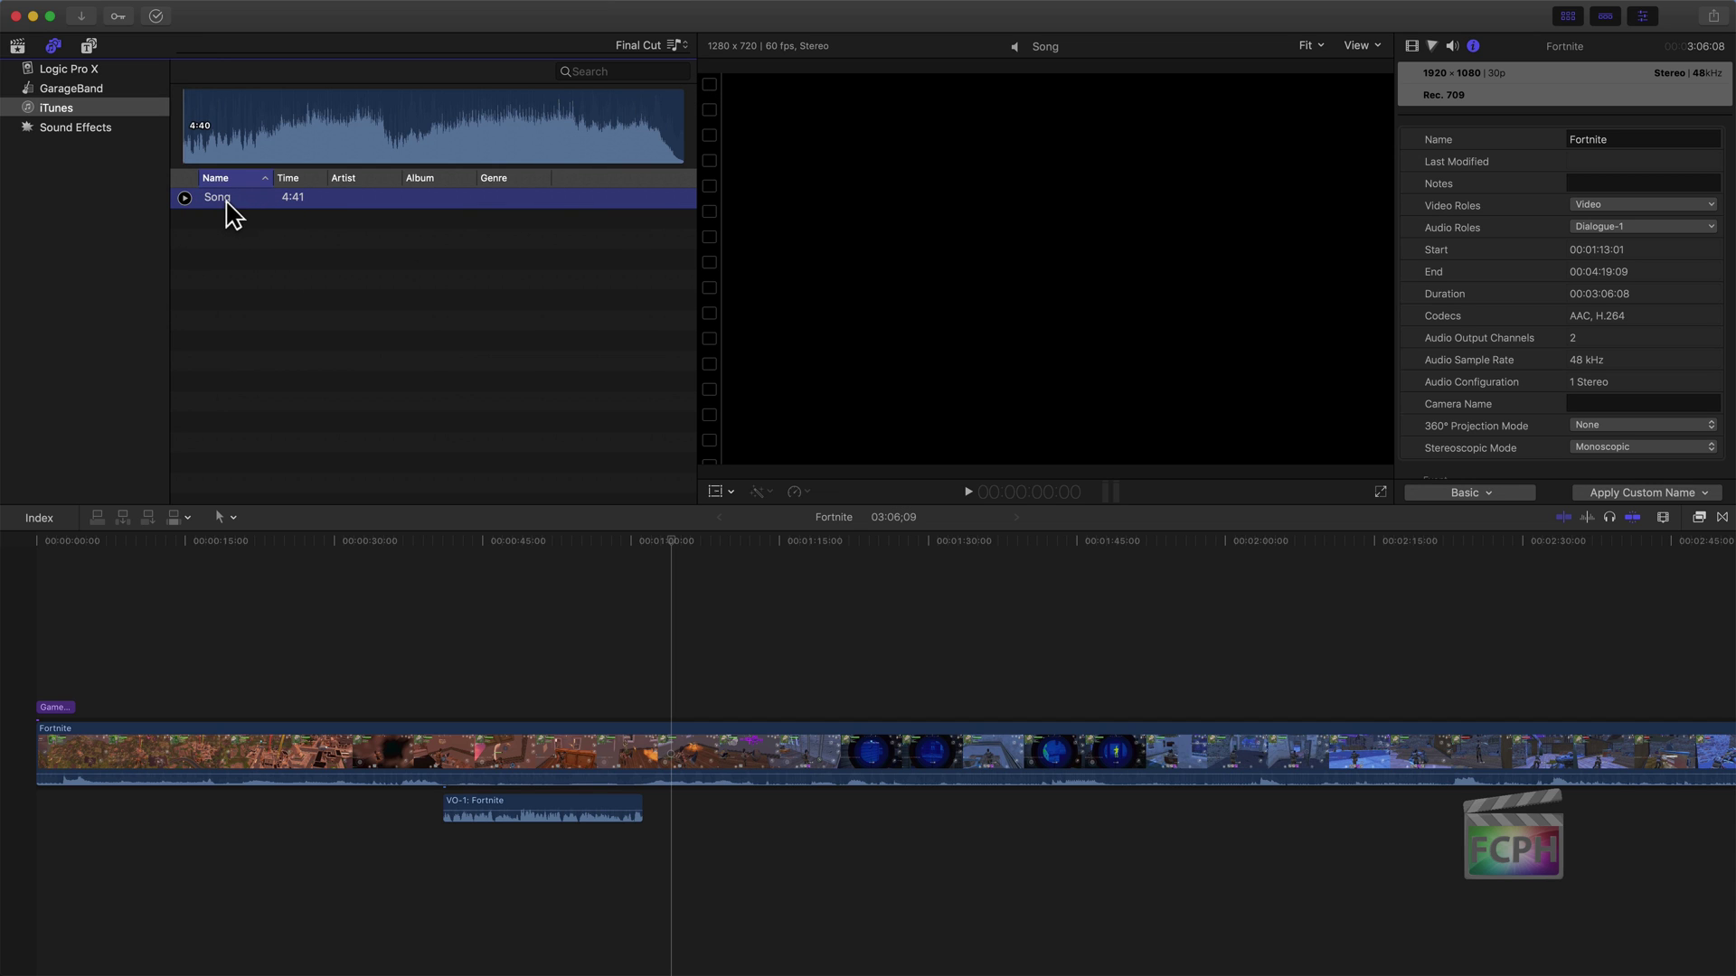
left_click_drag(227, 203, 56, 846)
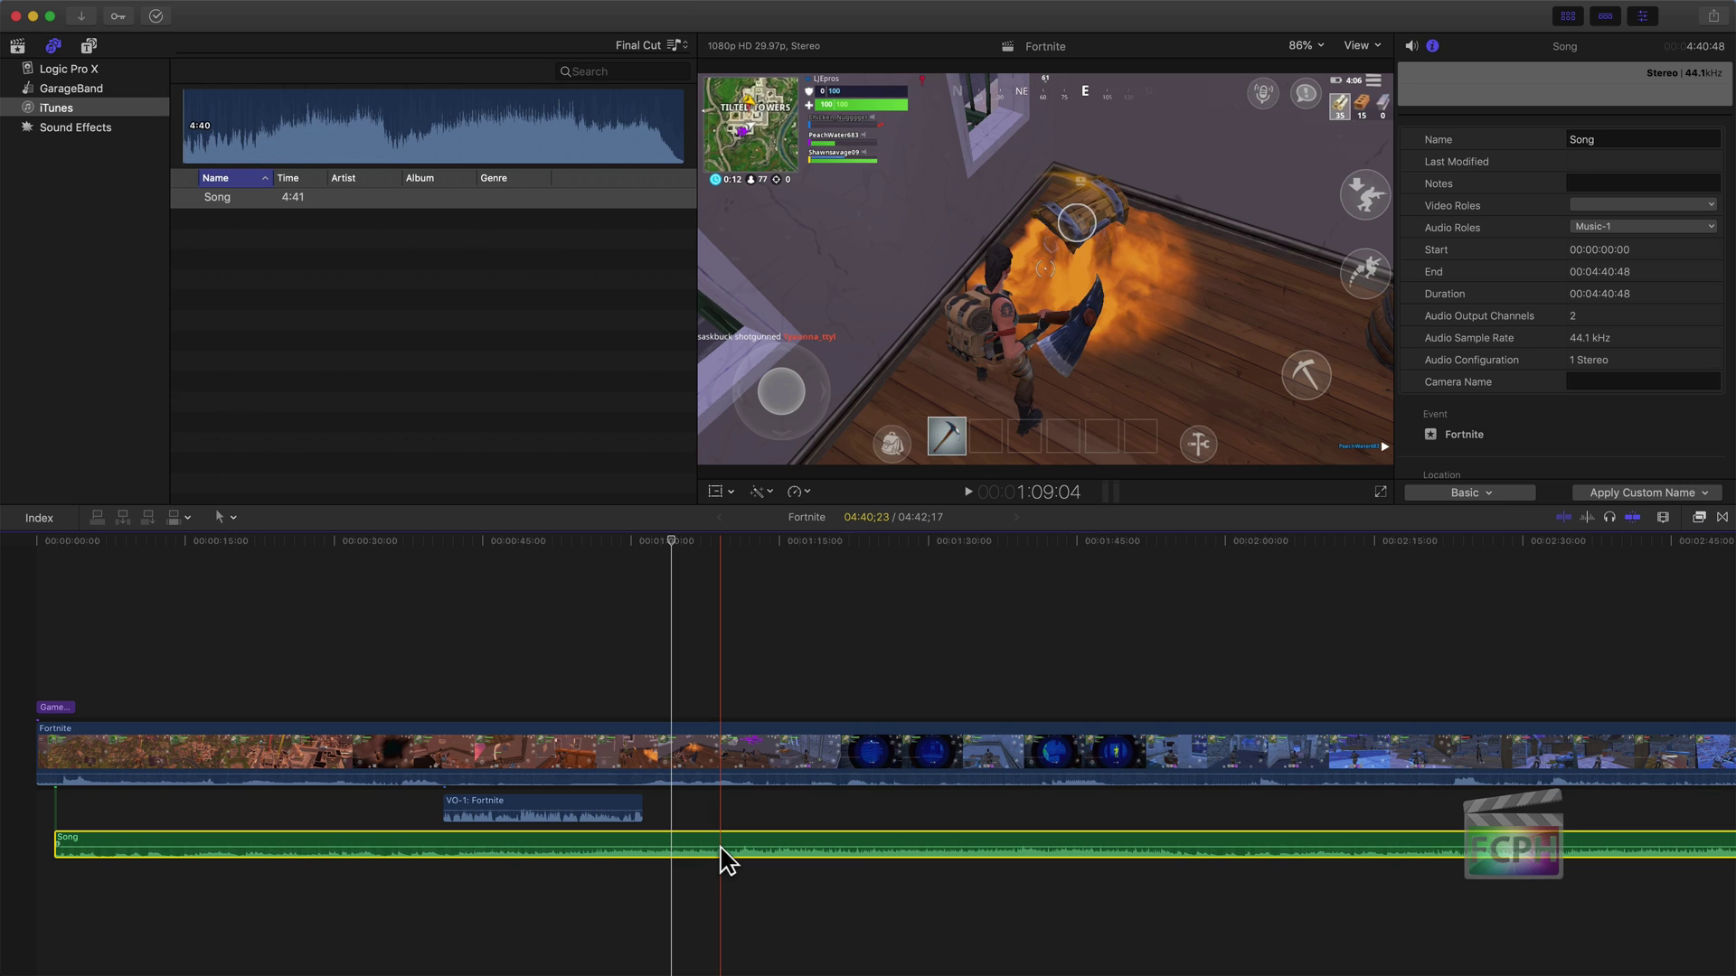
Blade the Fortnite and Song clips at the playhead and delete their later parts
key("b")
left_click(672, 752)
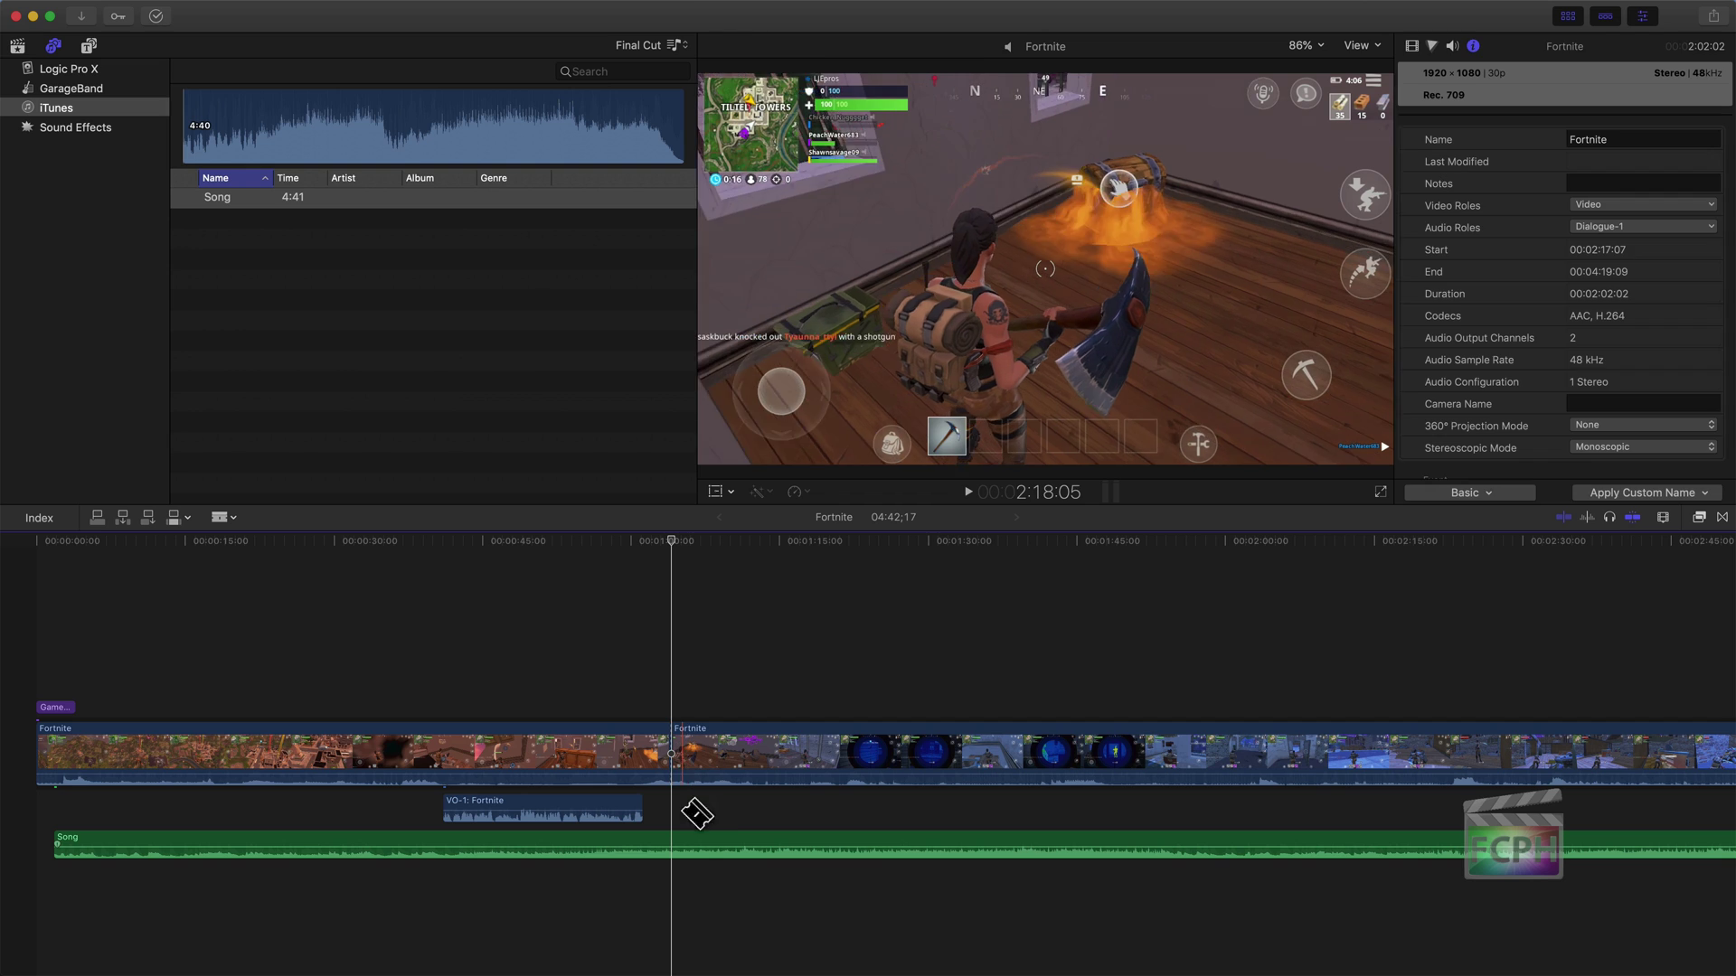
left_click(676, 843)
key("a")
left_click_drag(696, 698, 748, 860)
key("Delete")
Blade both clips at the new start point and delete the opening parts, closing the gap
key("b")
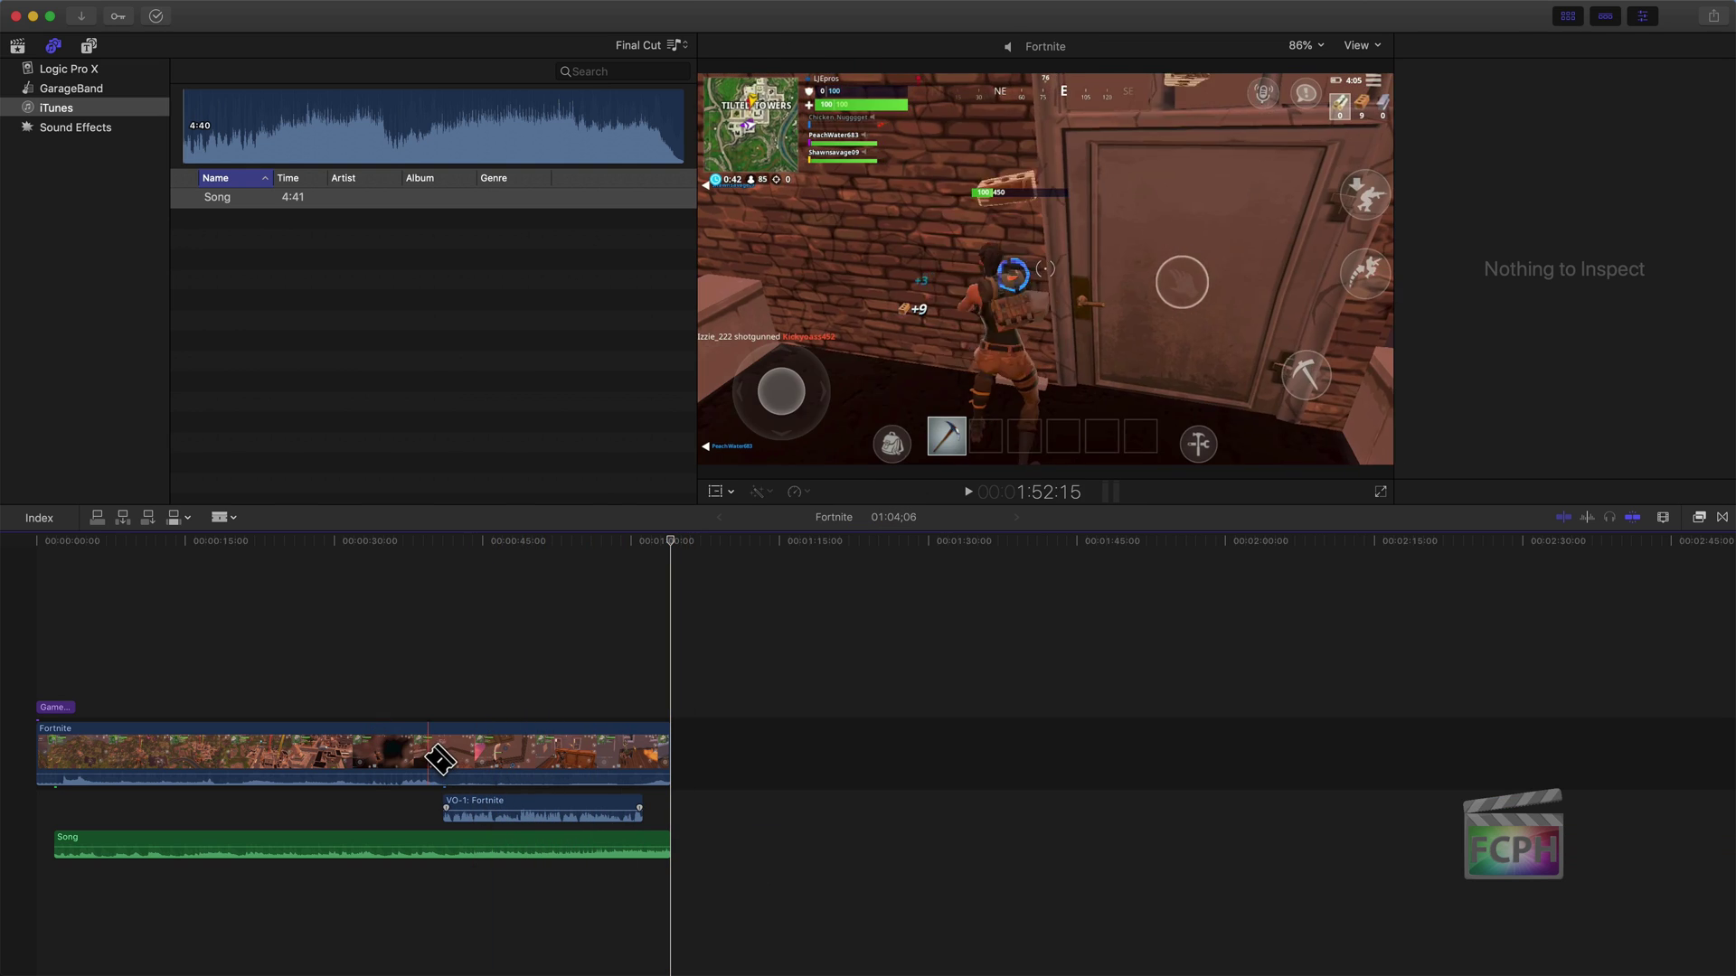
left_click(427, 757)
left_click(428, 844)
key("a")
left_click_drag(398, 669, 66, 877)
key("Delete")
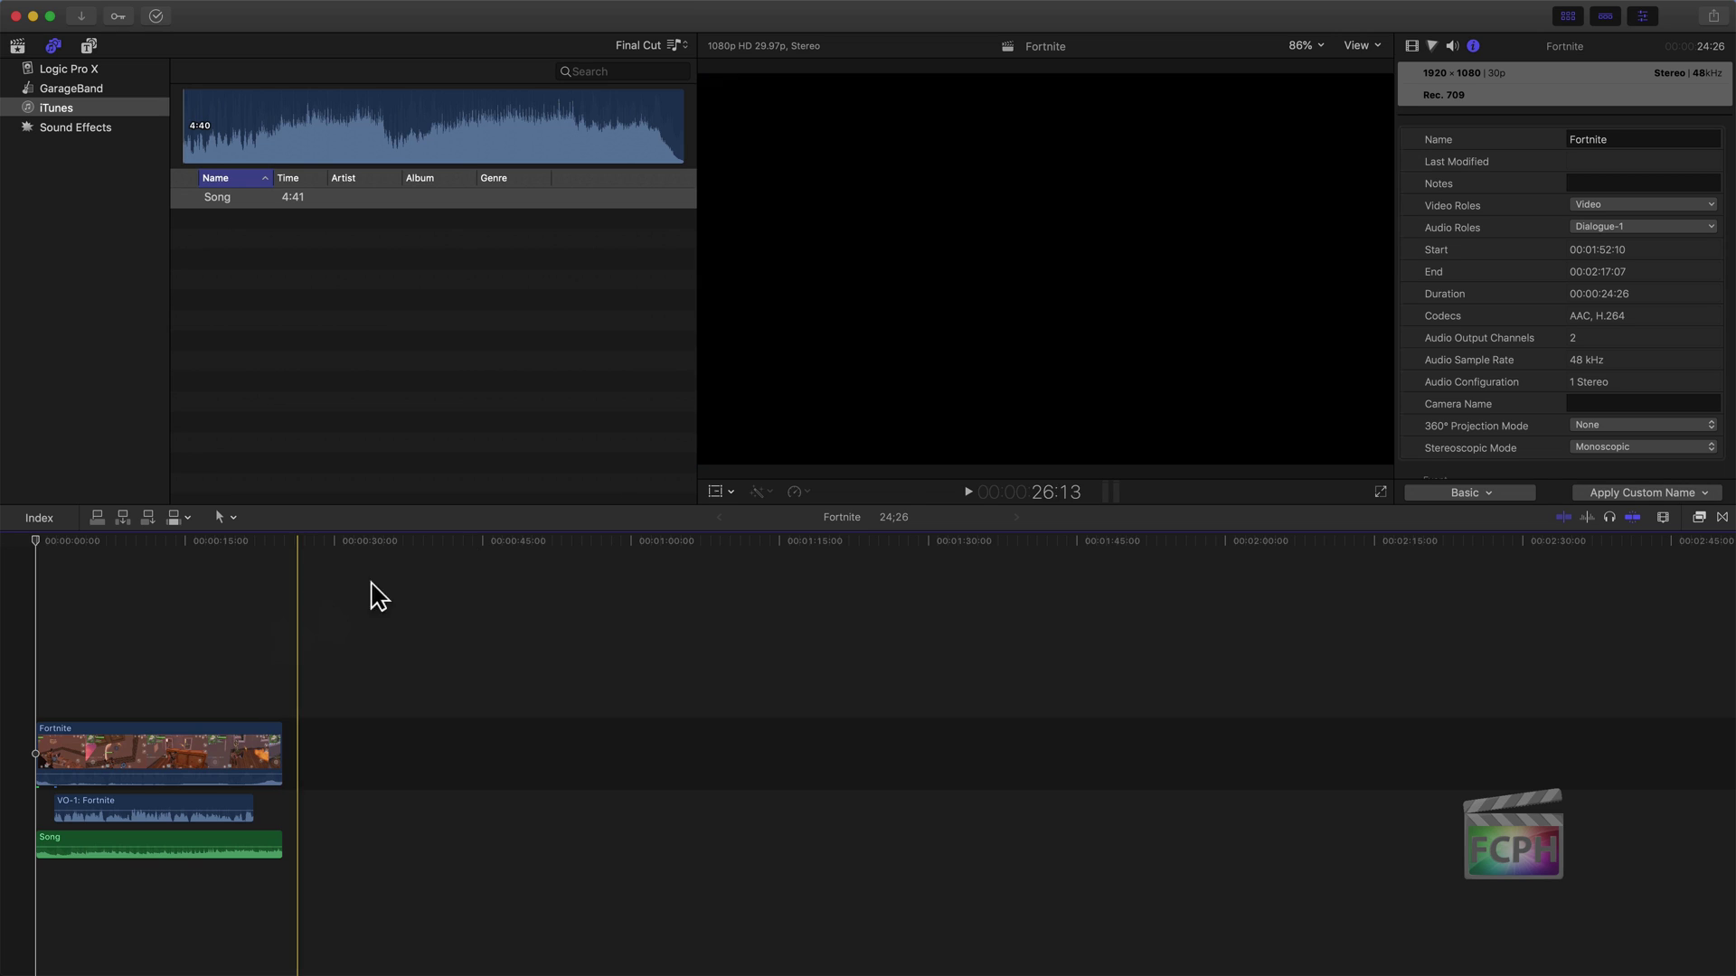
Share a ProRes 422 1920×1080 Master File set to open with iTunes Library, playlist Library
left_click(1713, 18)
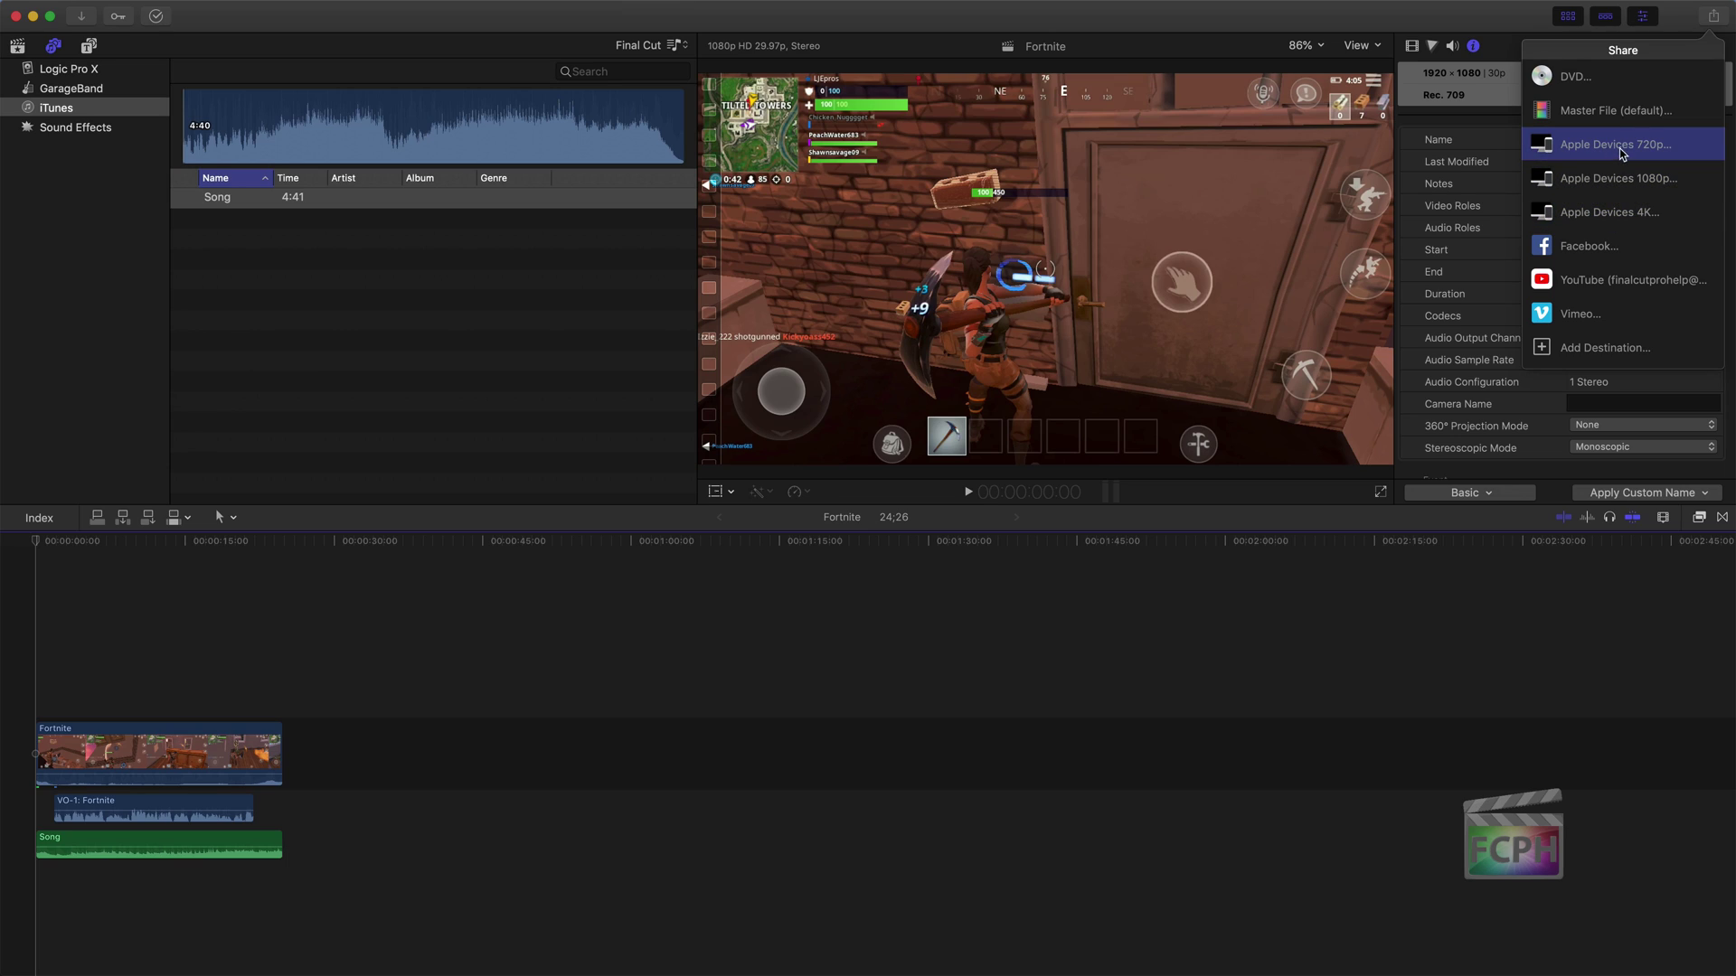
left_click(1584, 114)
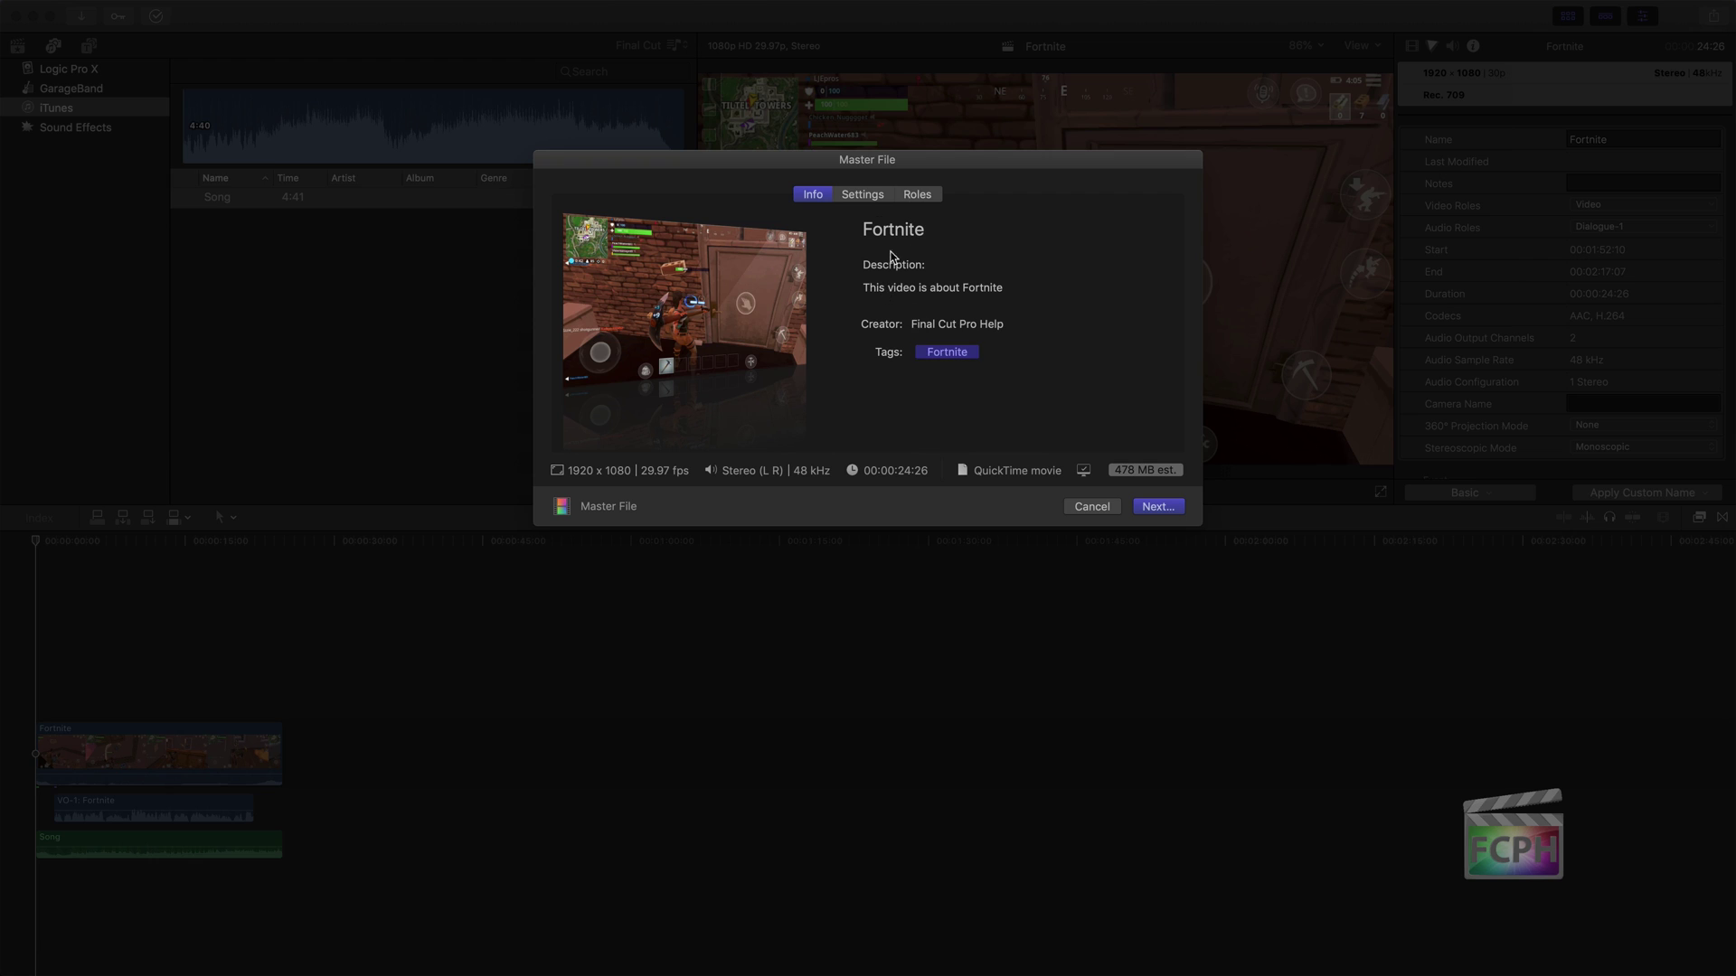
left_click(866, 196)
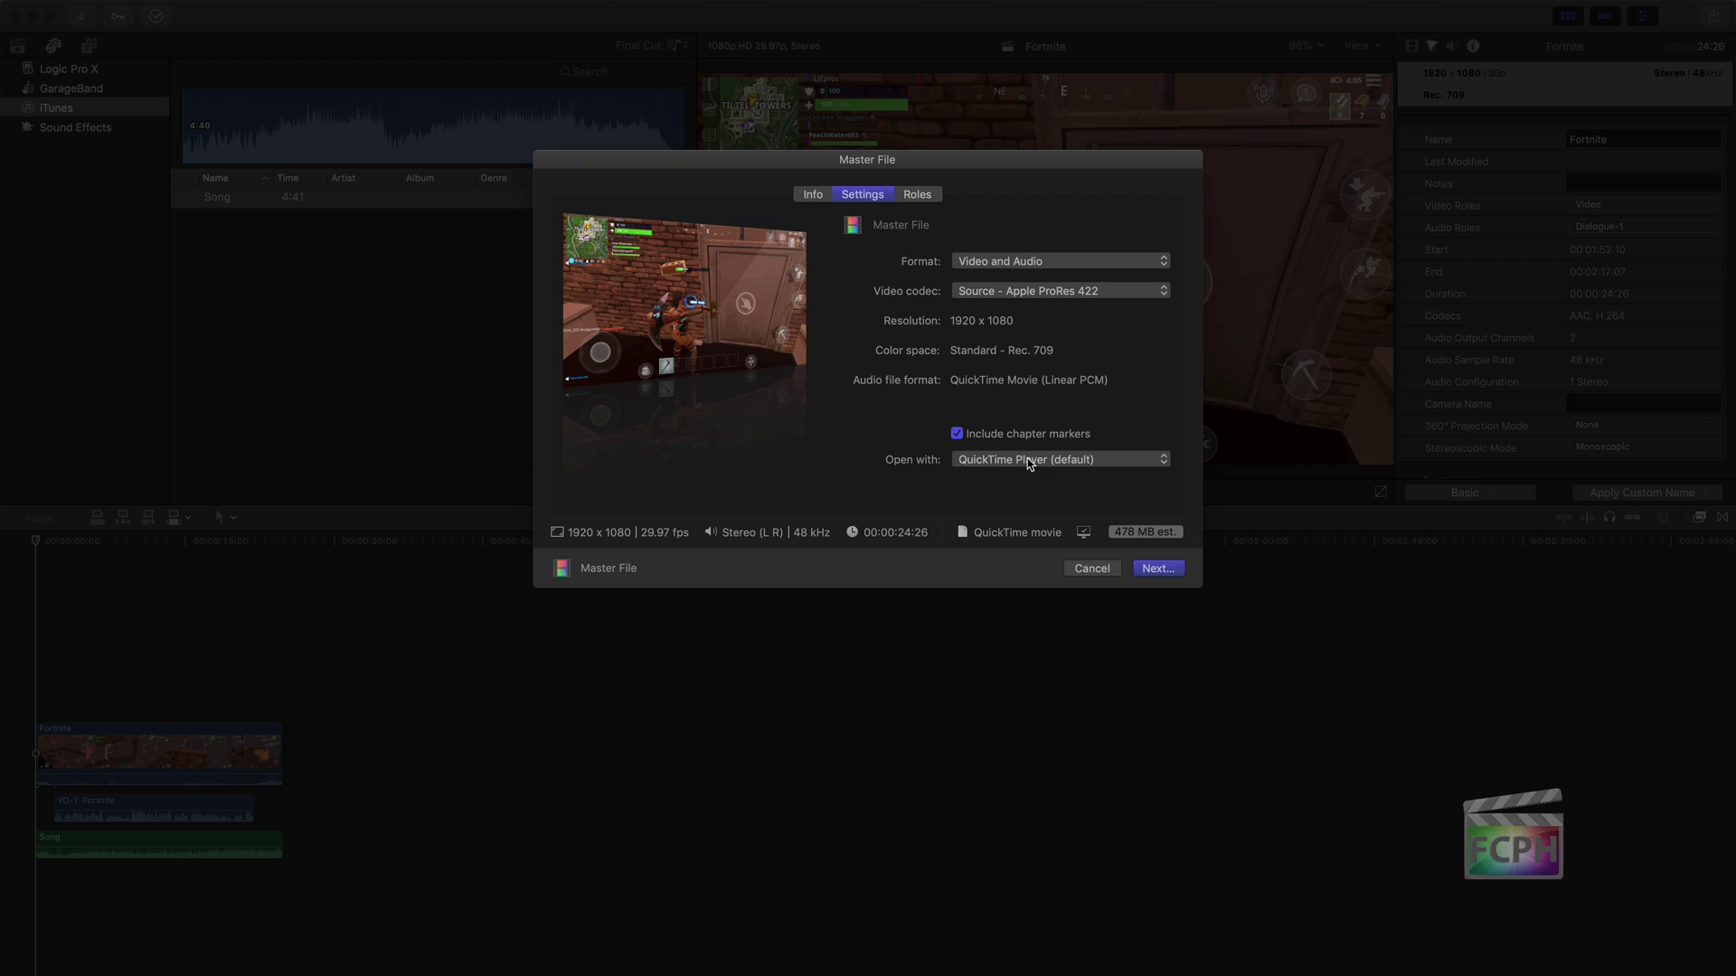
left_click(1029, 462)
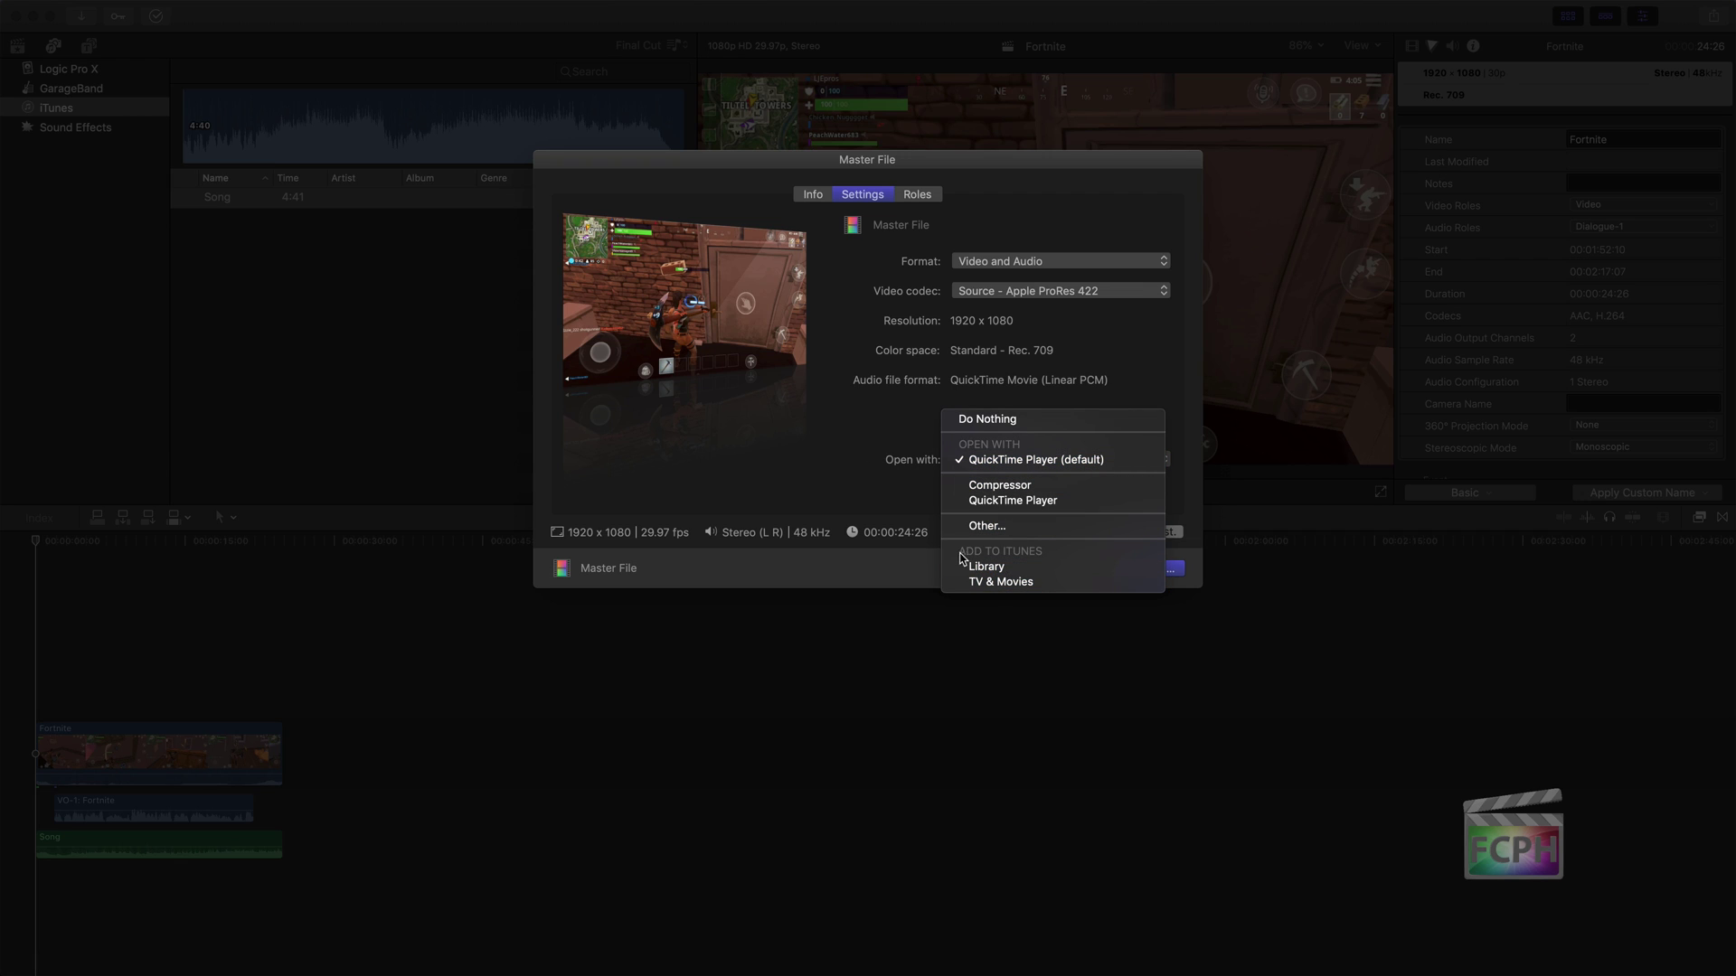
left_click(1053, 571)
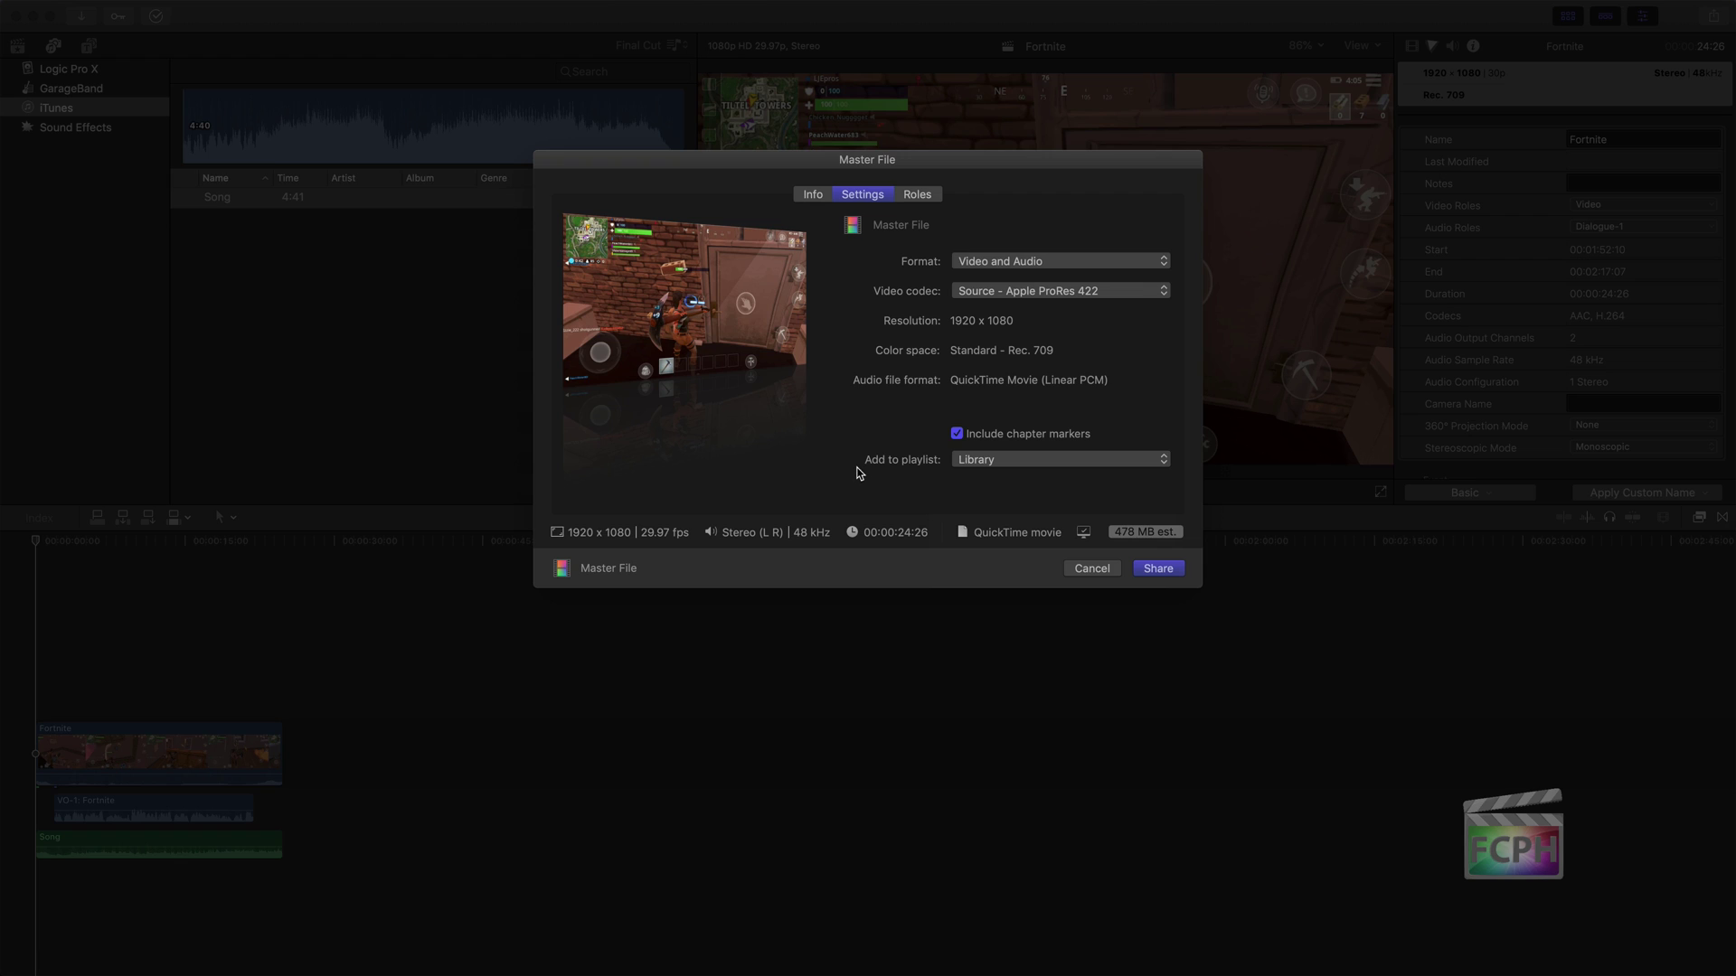
left_click(1071, 465)
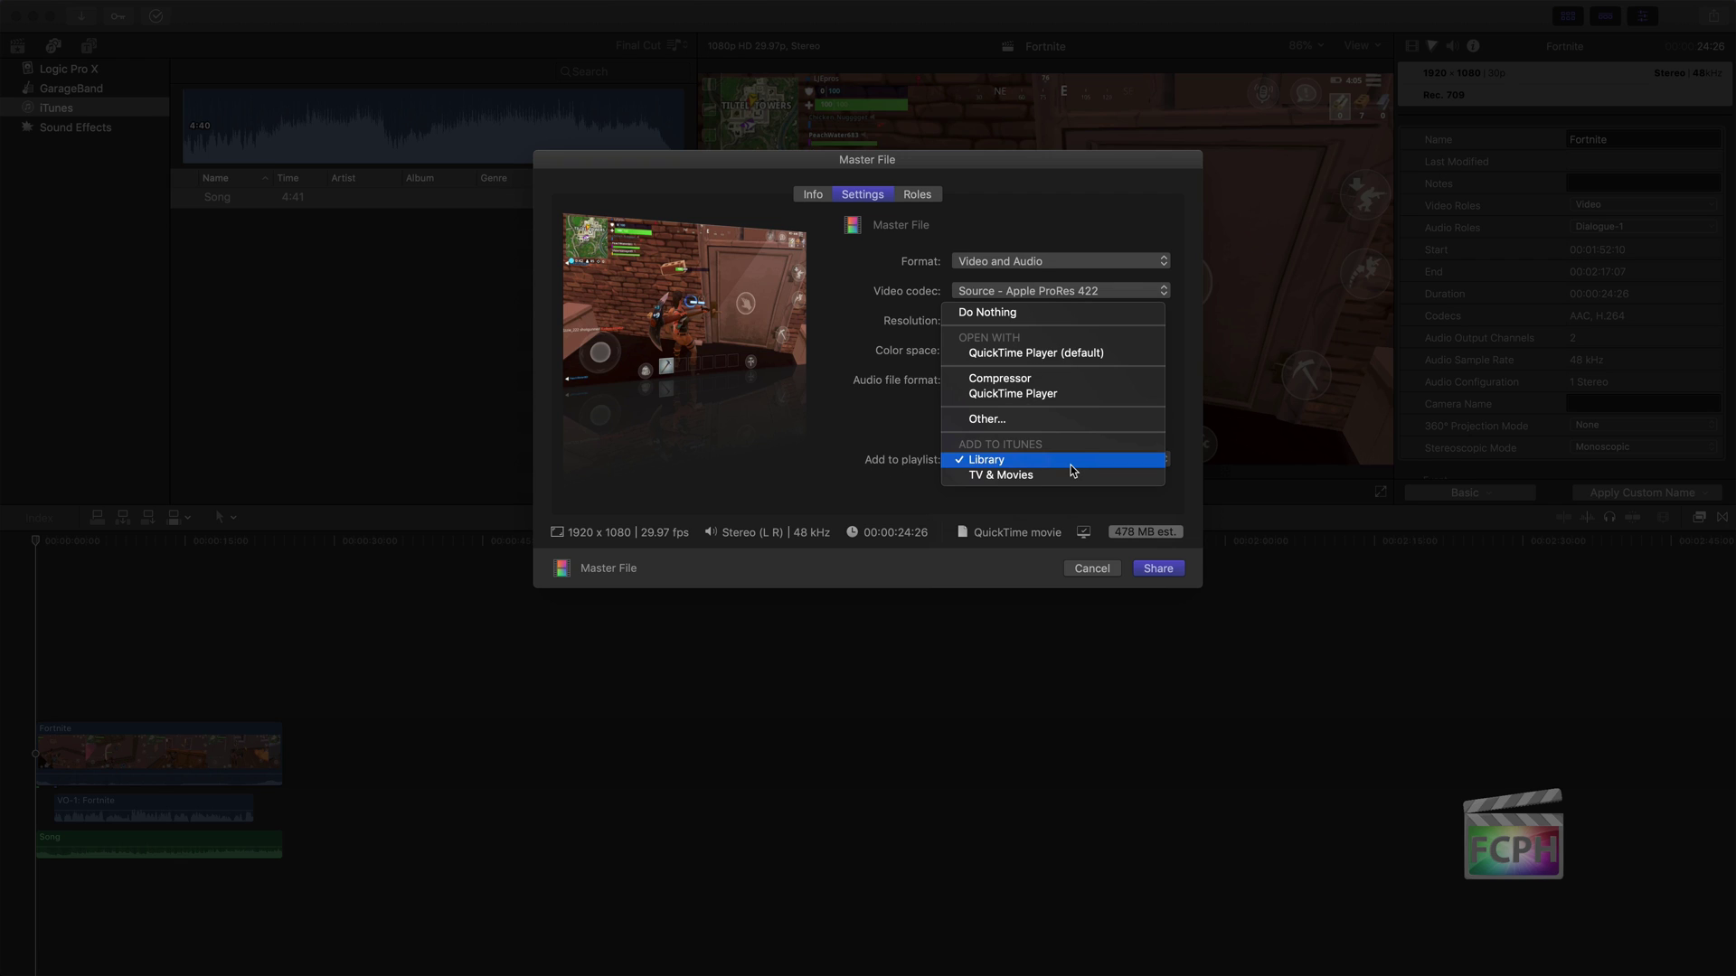
left_click(1004, 463)
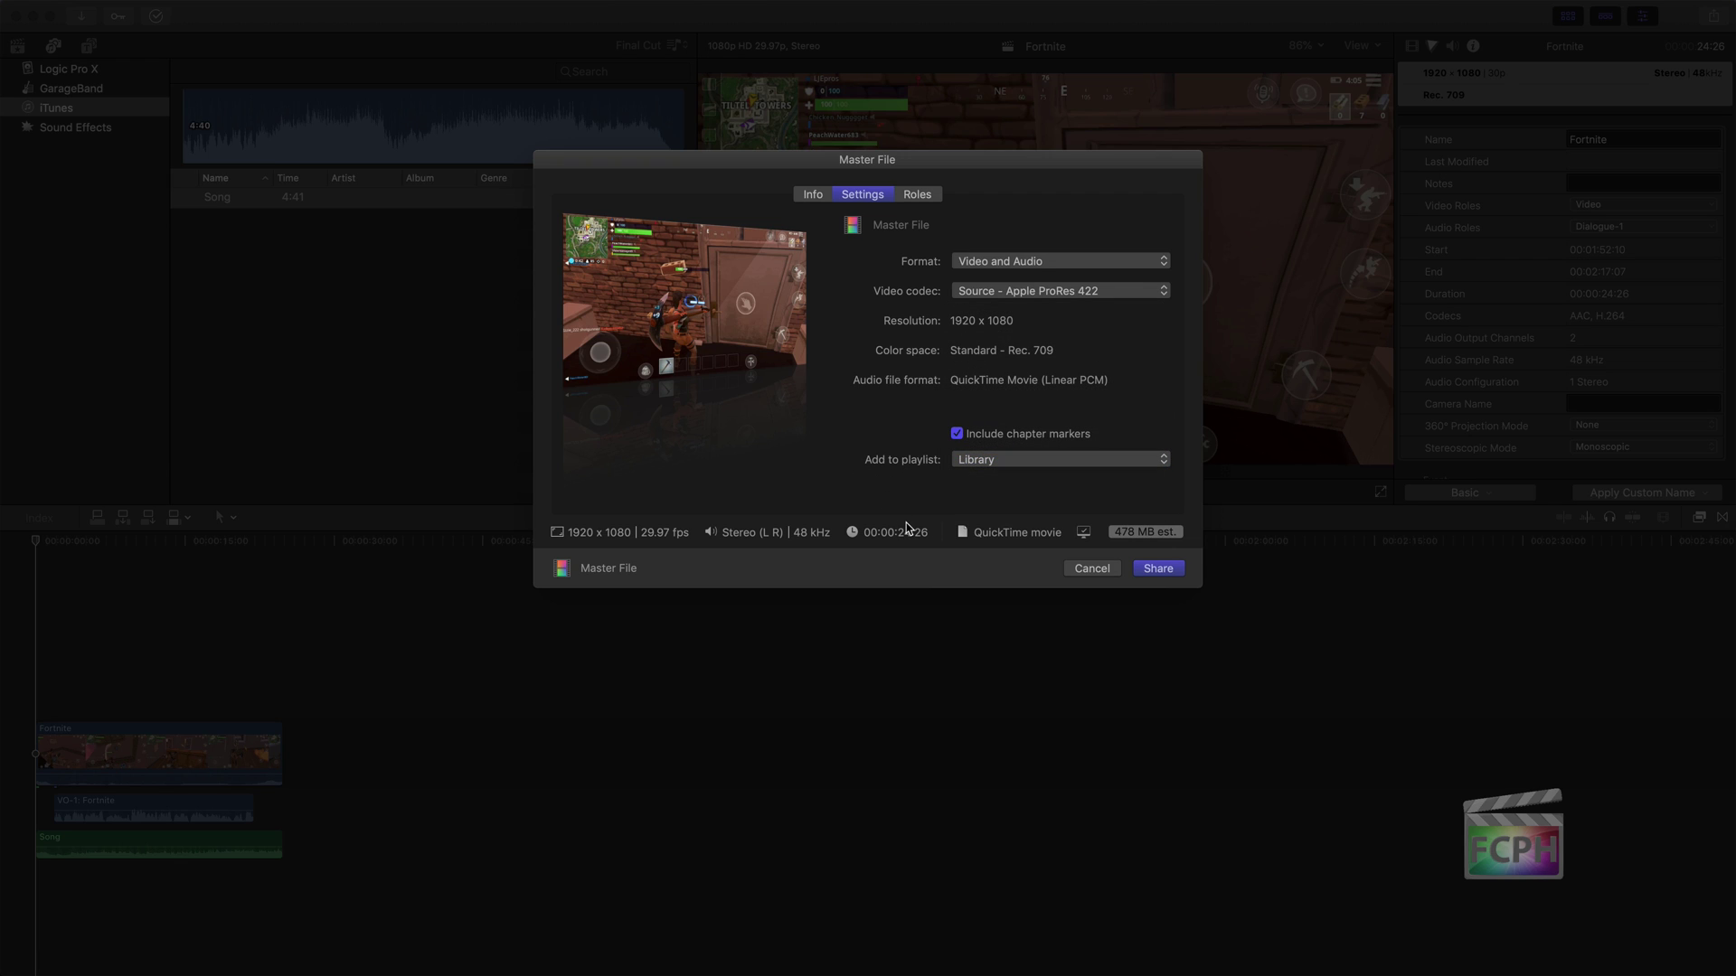
left_click(1153, 567)
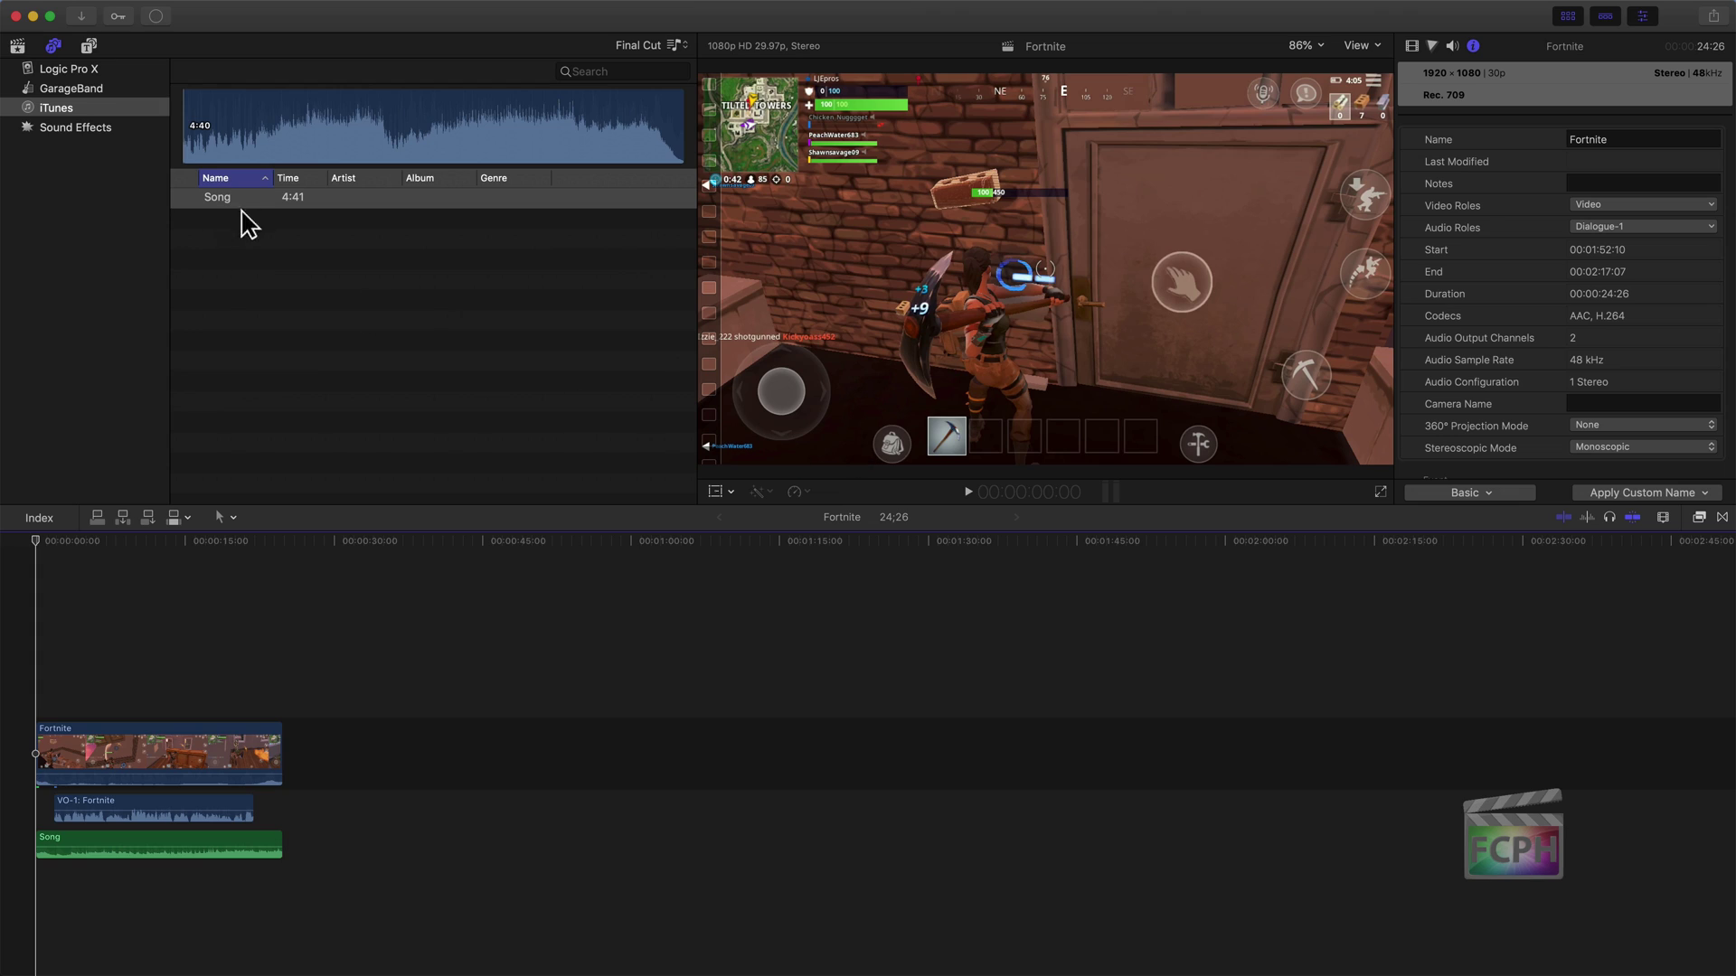
Watch sharing finish in Background Tasks and allow Final Cut Pro to control iTunes
left_click(156, 17)
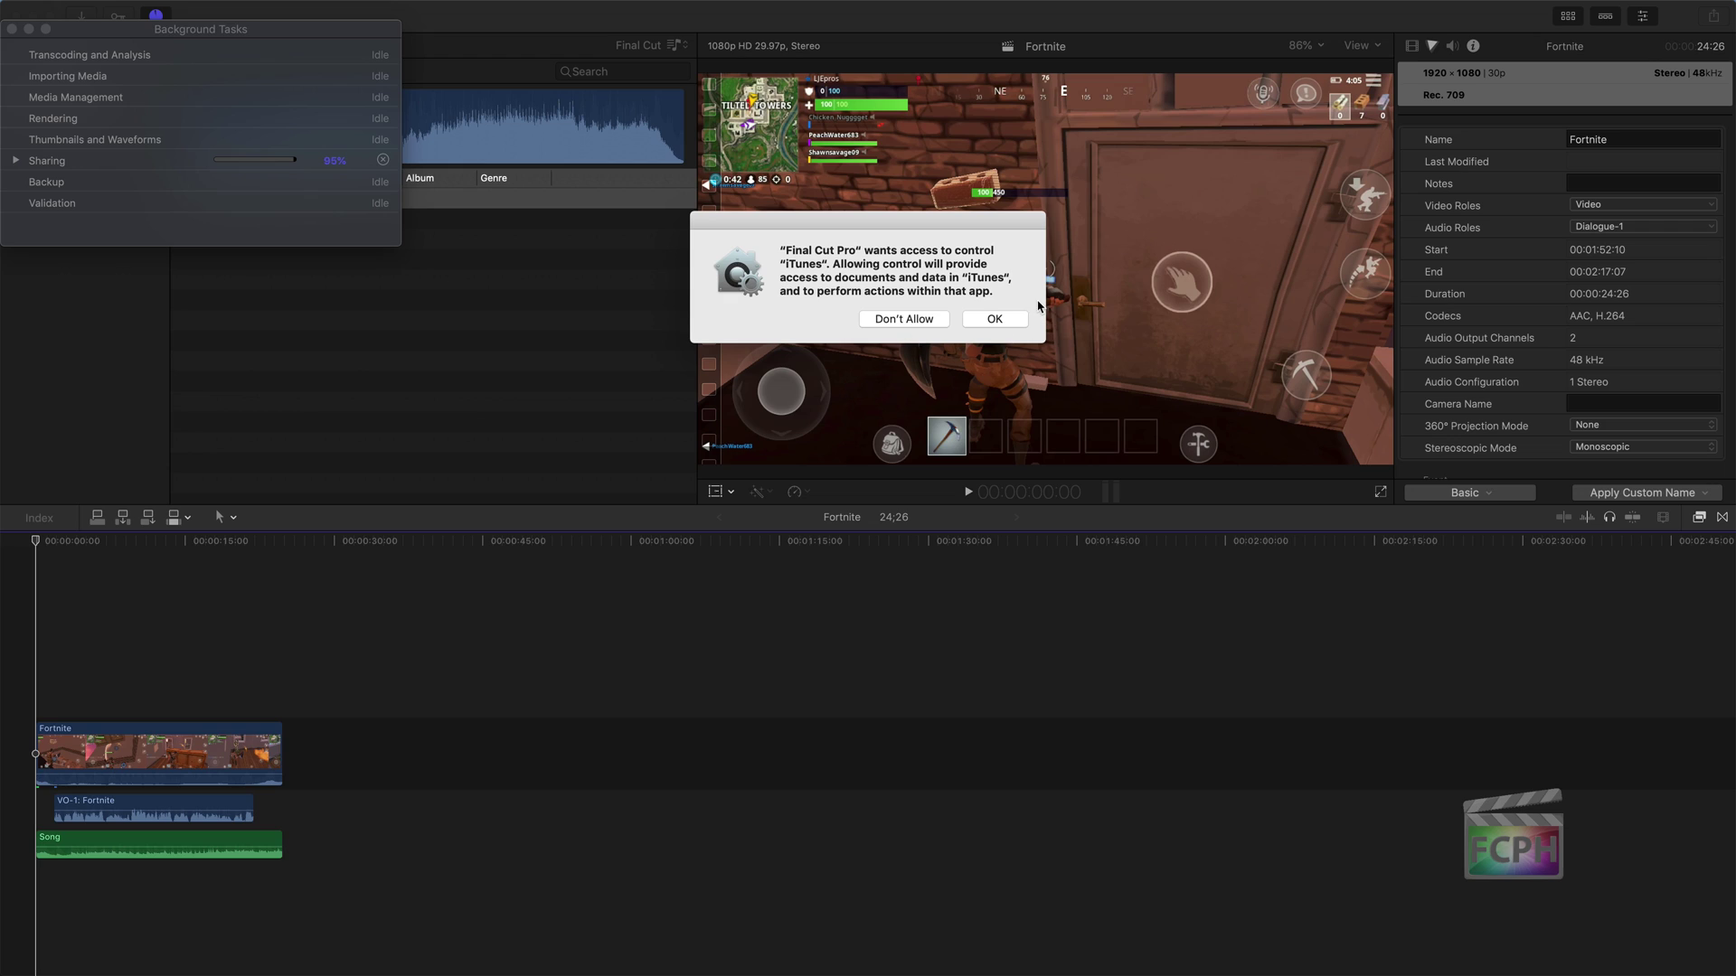
left_click(998, 321)
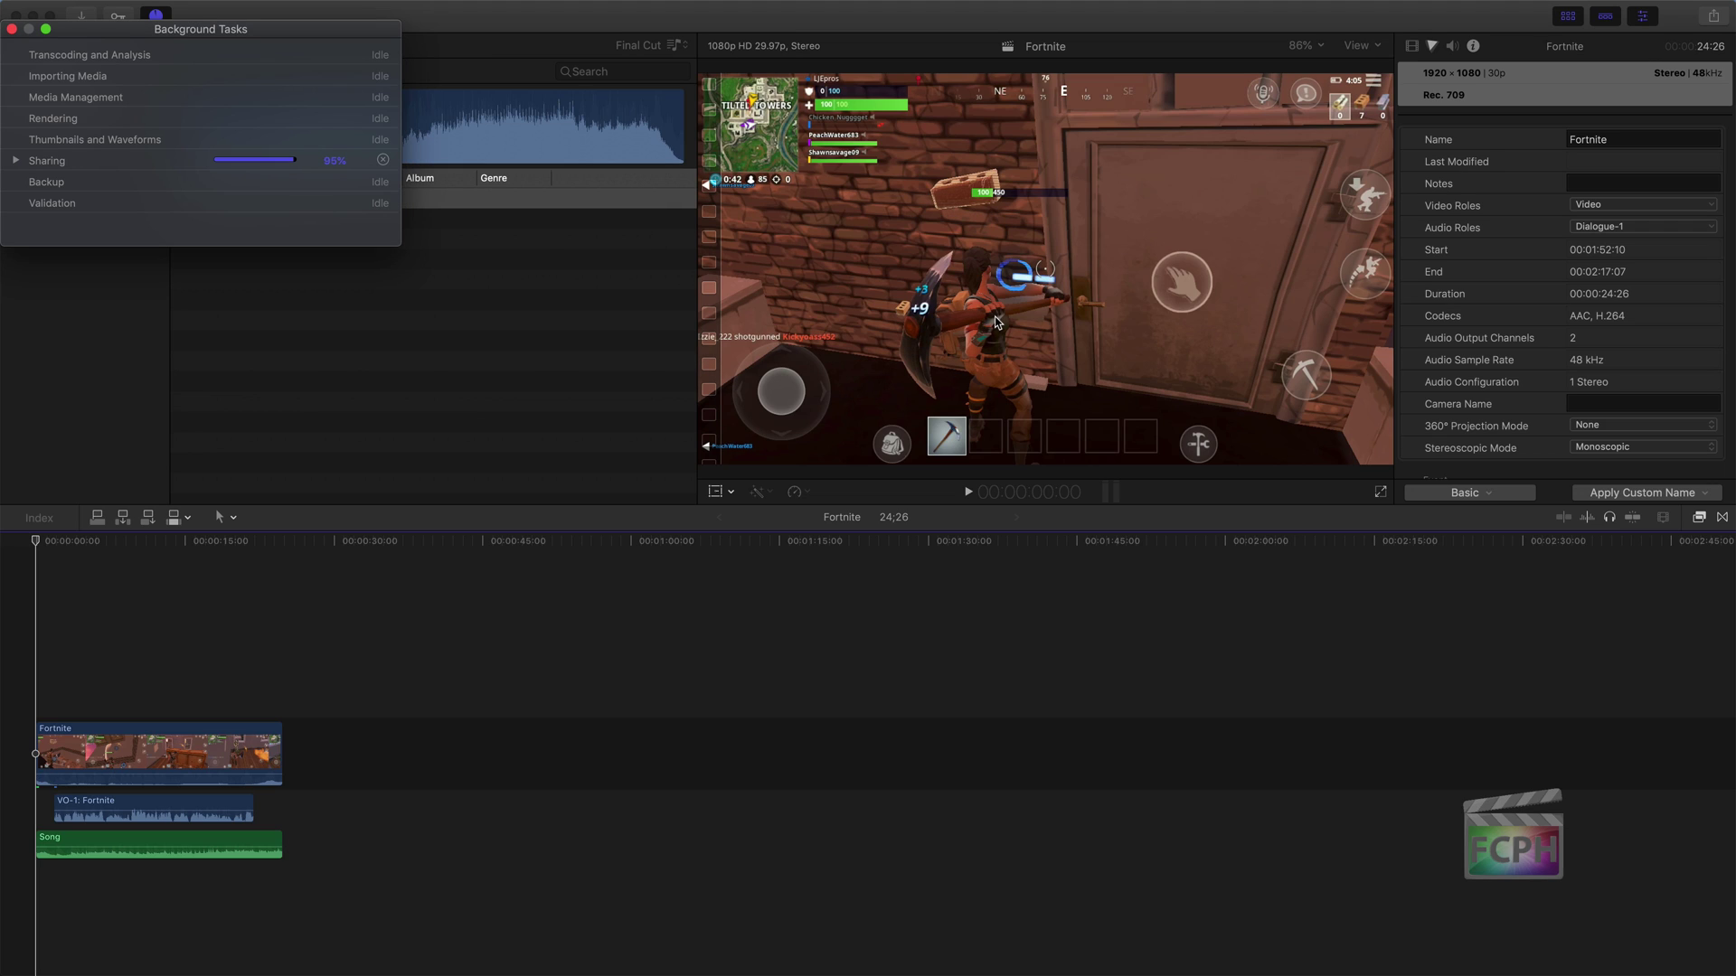
left_click(11, 29)
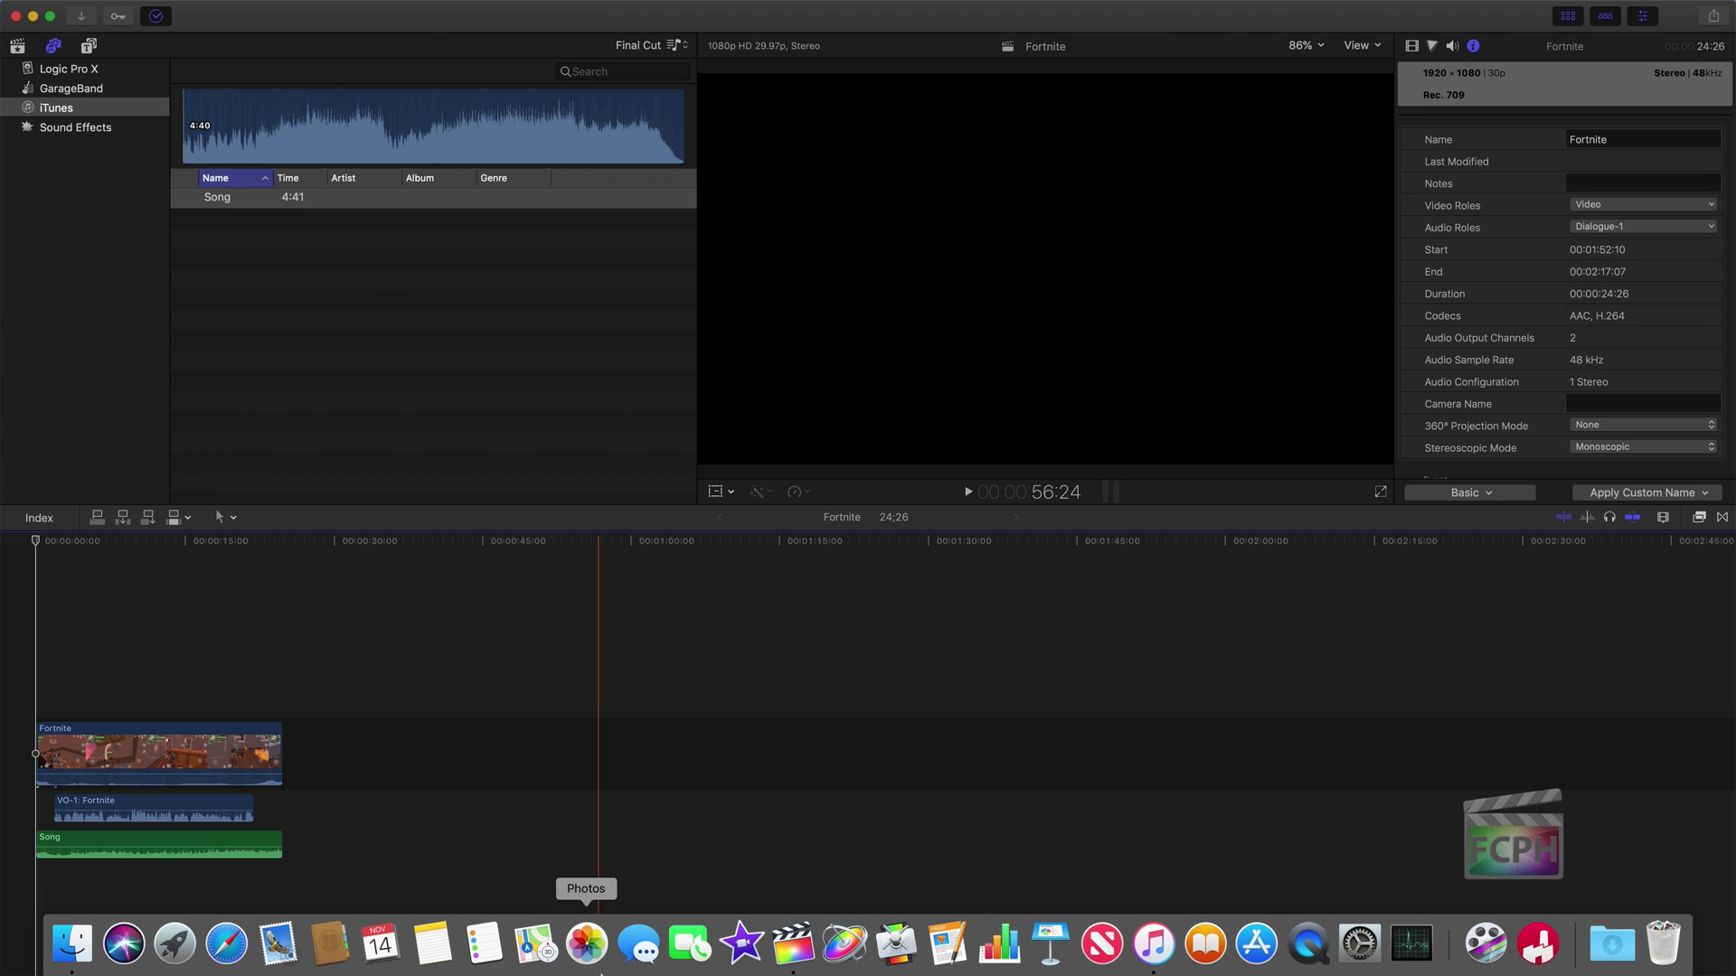
Switch iTunes to the Movies library and show Home Videos with the 0:25 Fortnite video
left_click(1144, 962)
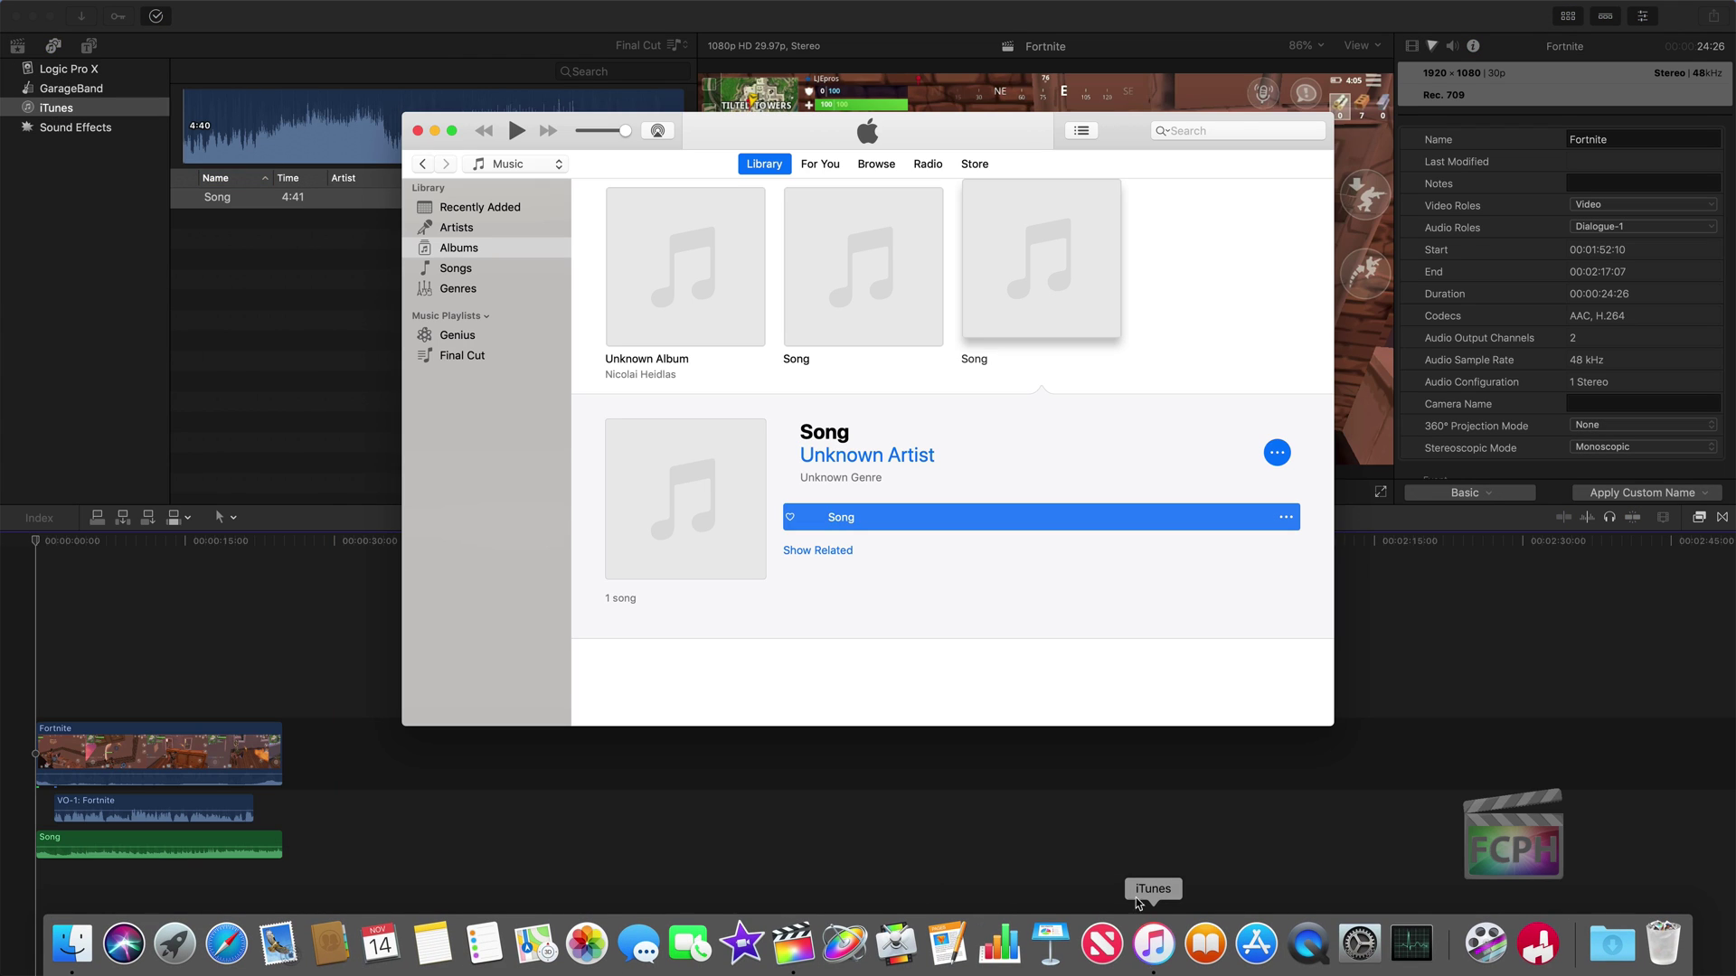
left_click(536, 165)
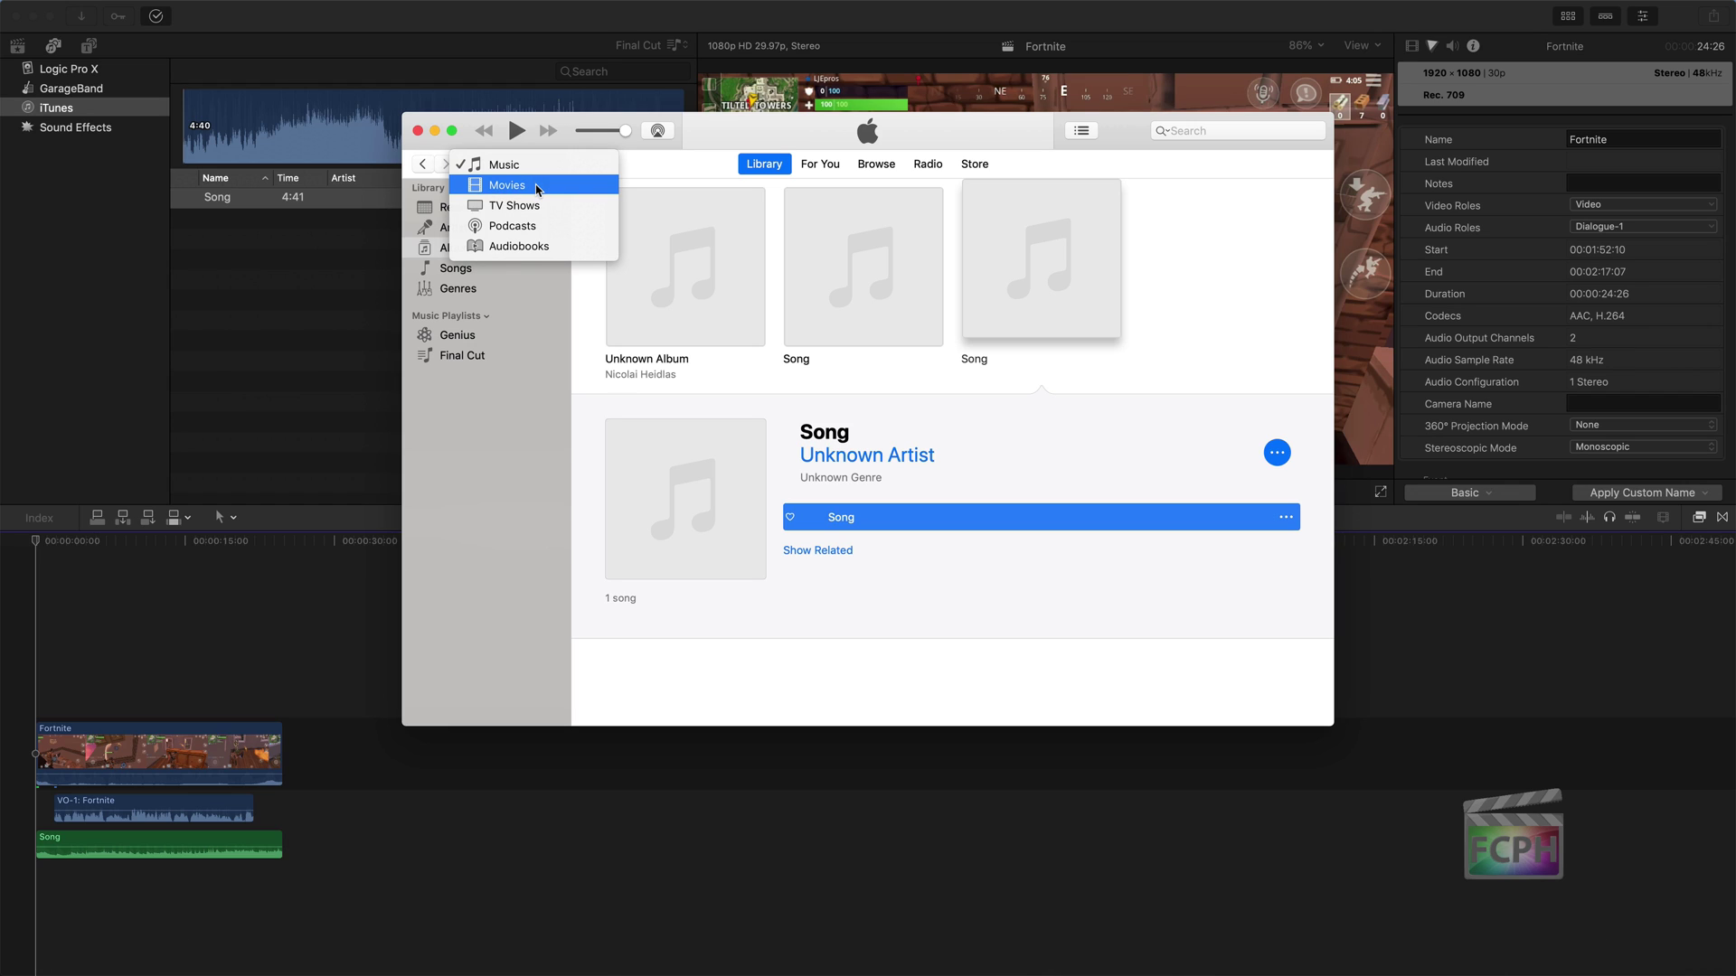
left_click(531, 185)
left_click(503, 269)
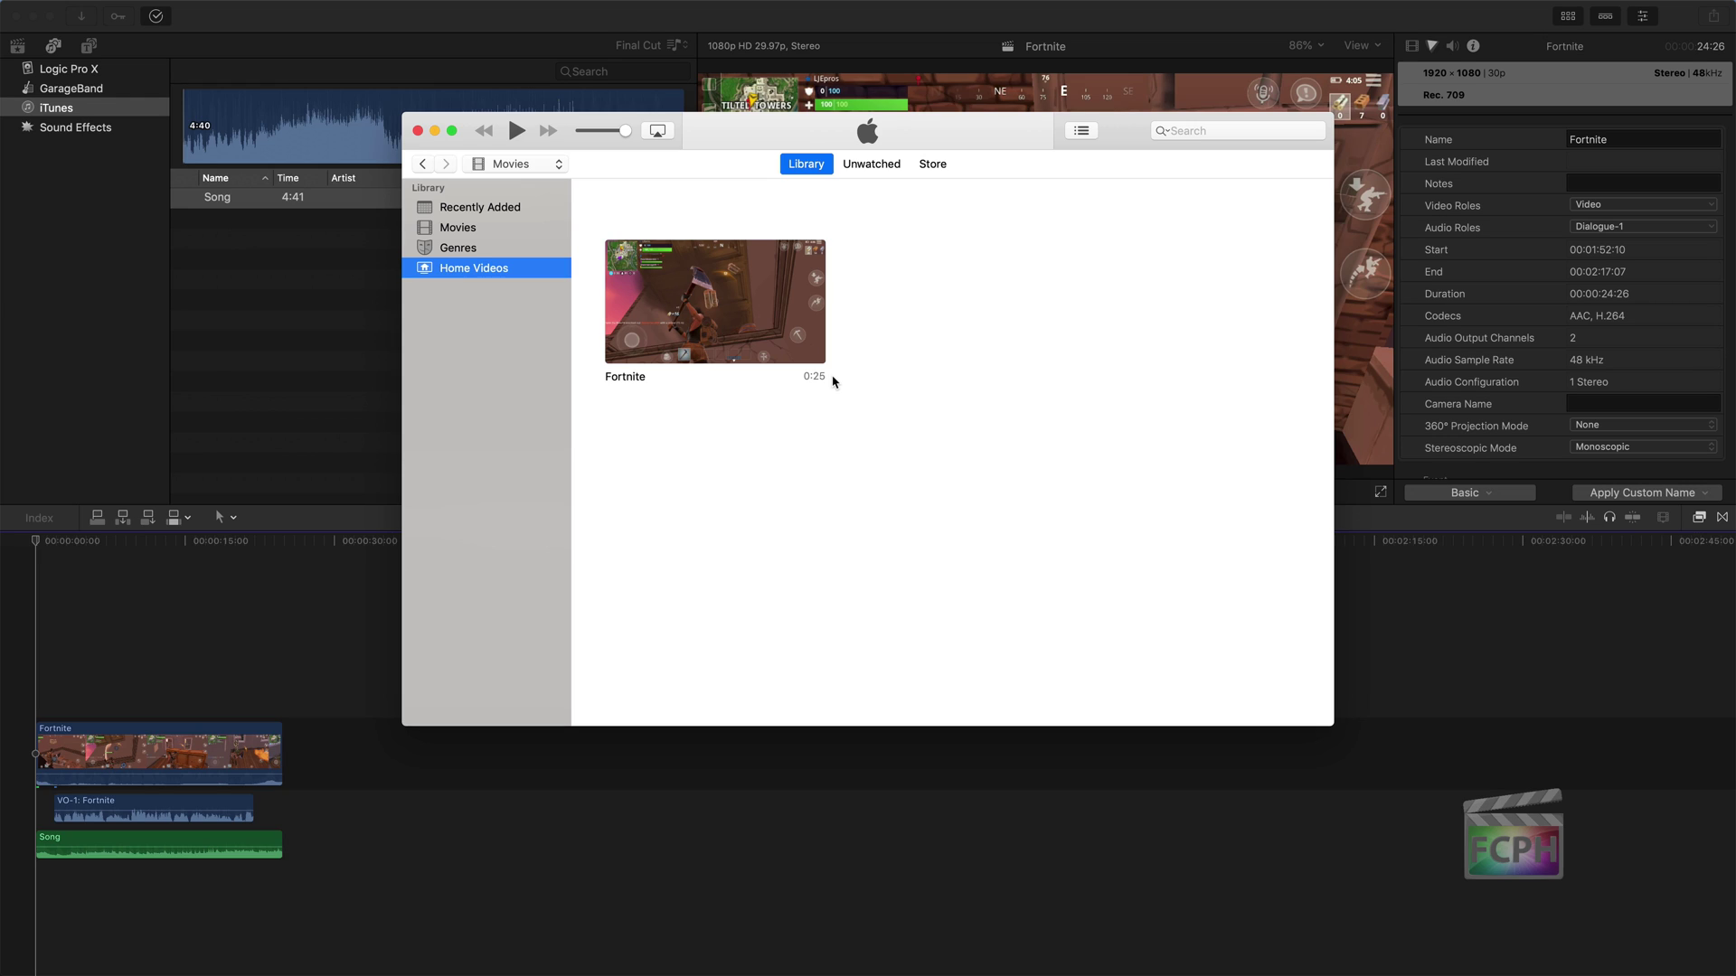
Change the Fortnite video's media kind to TV Show in its info window
mouse_move(756, 255)
left_click(742, 285)
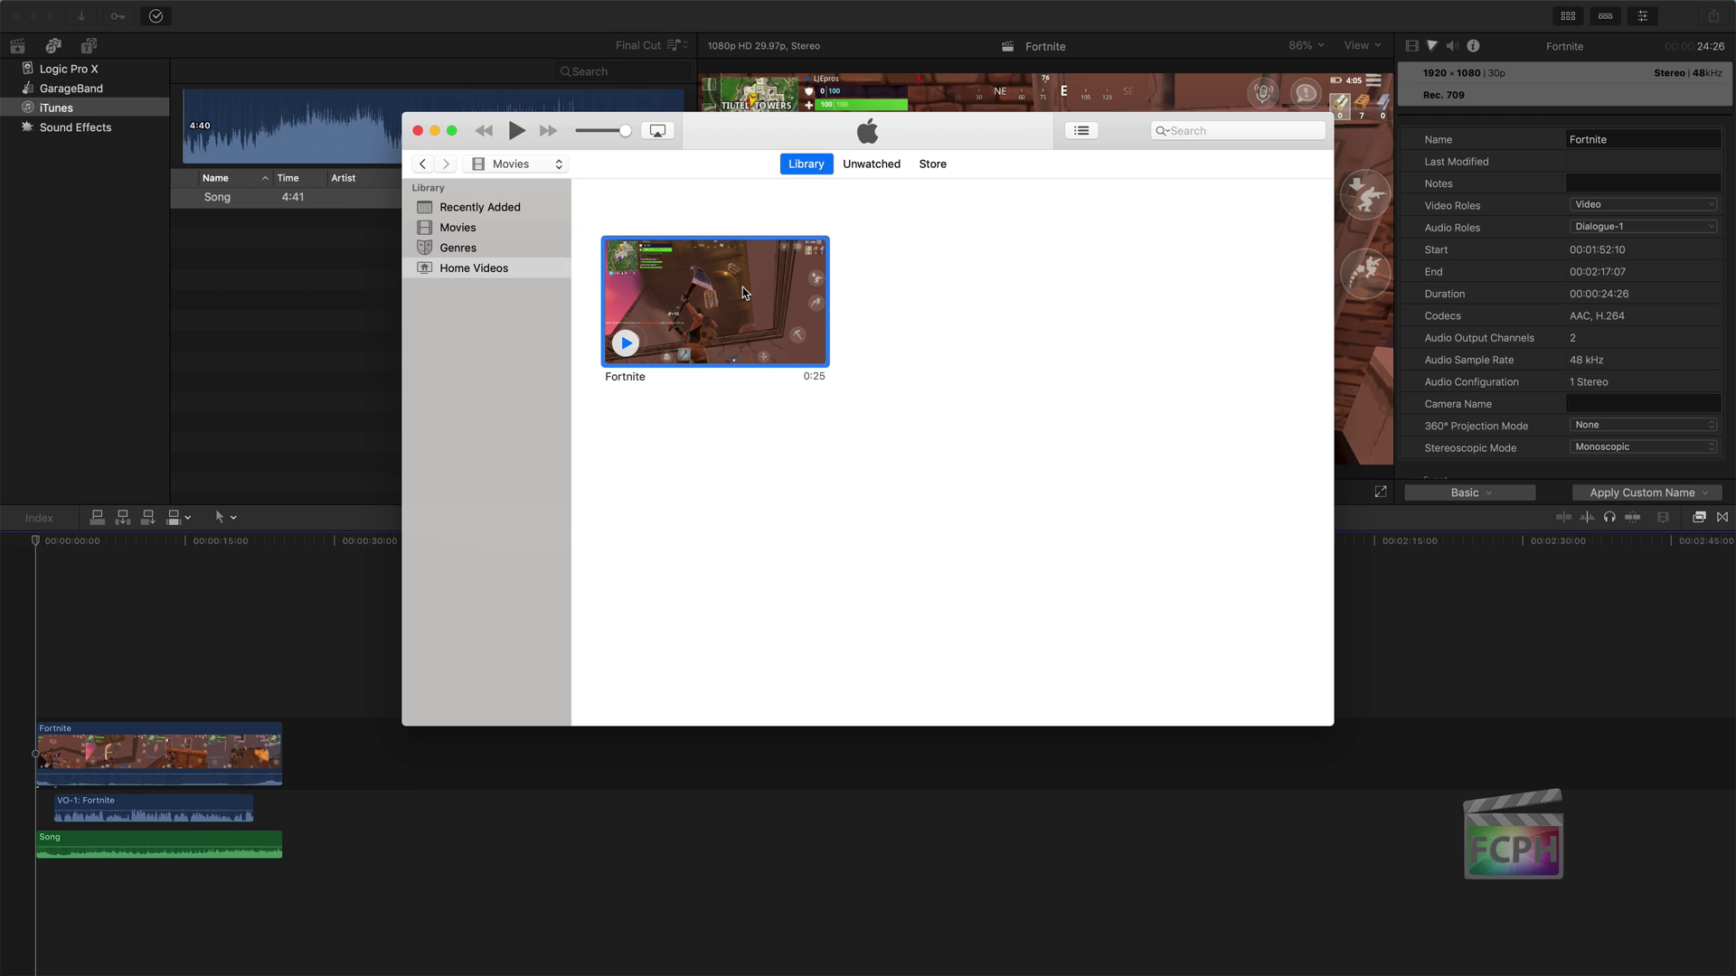
key("super+i")
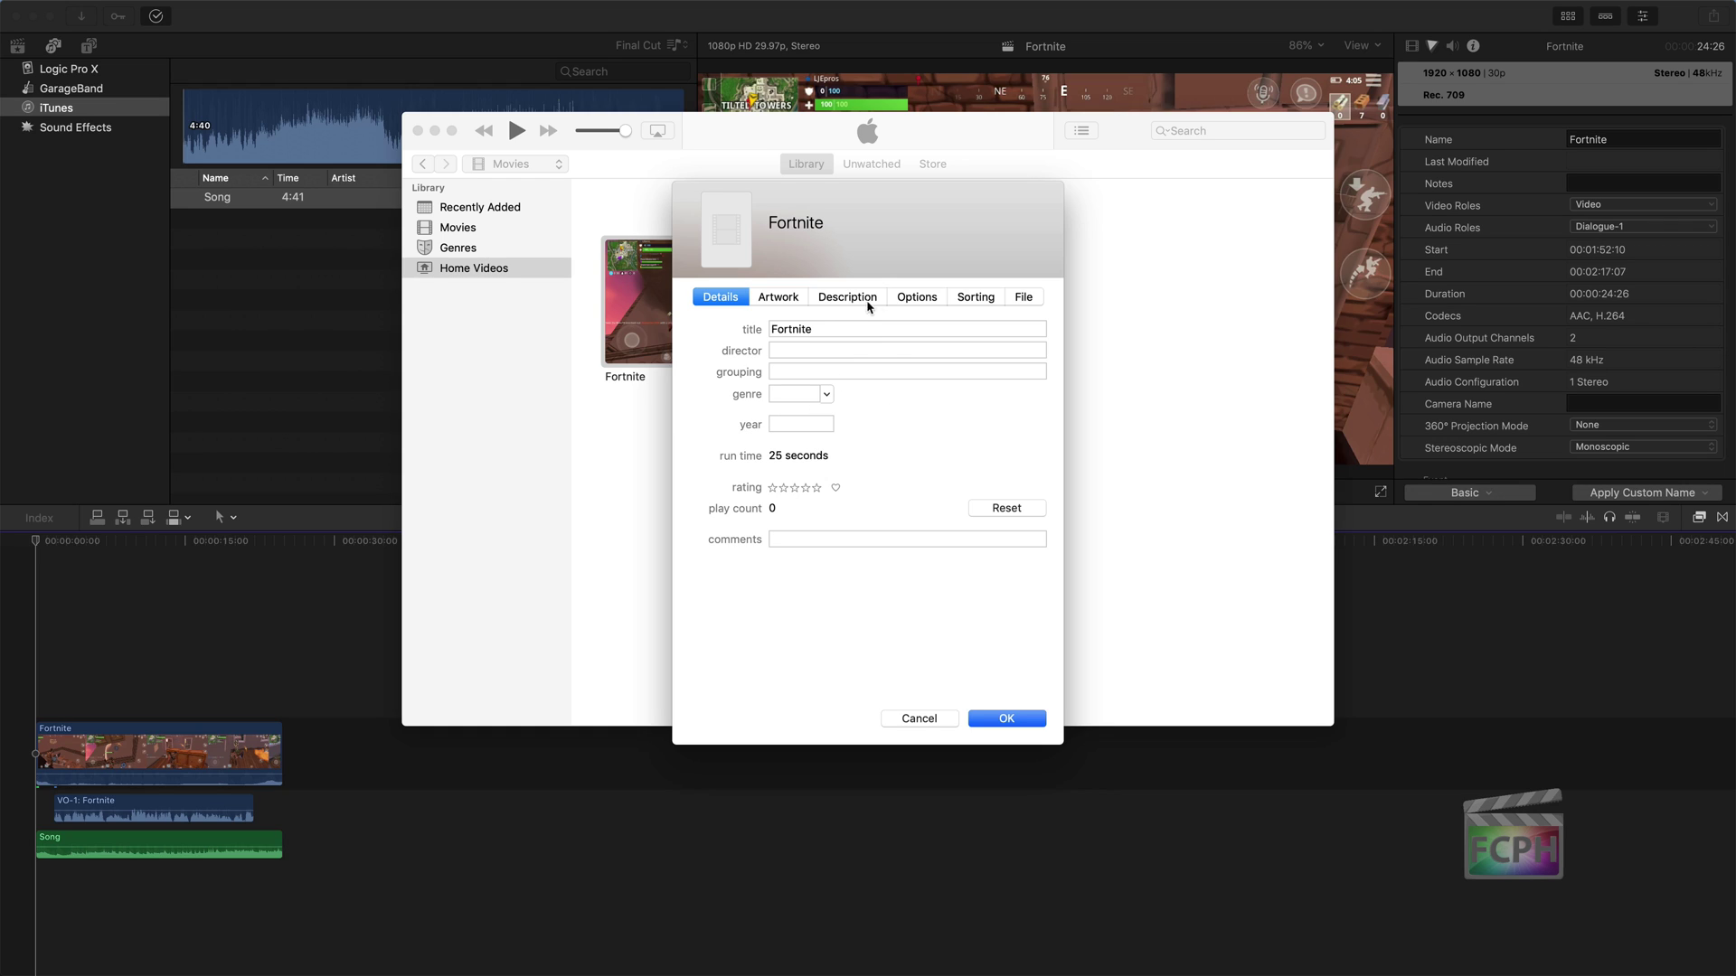
left_click(907, 301)
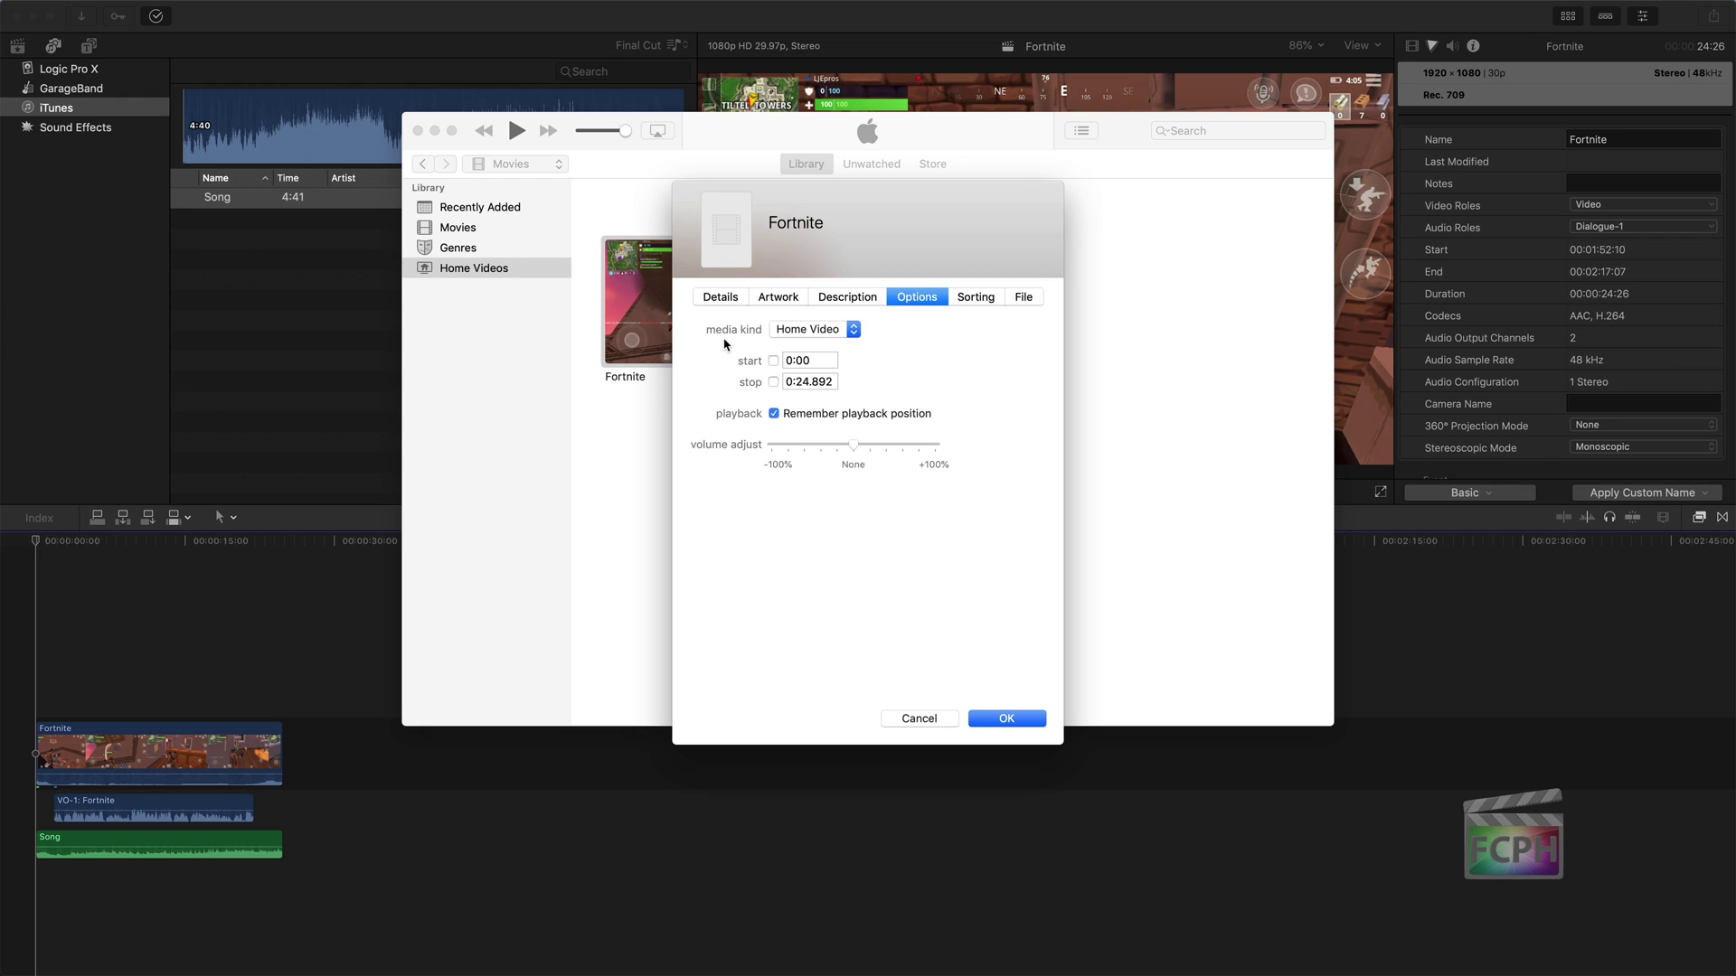
left_click(846, 331)
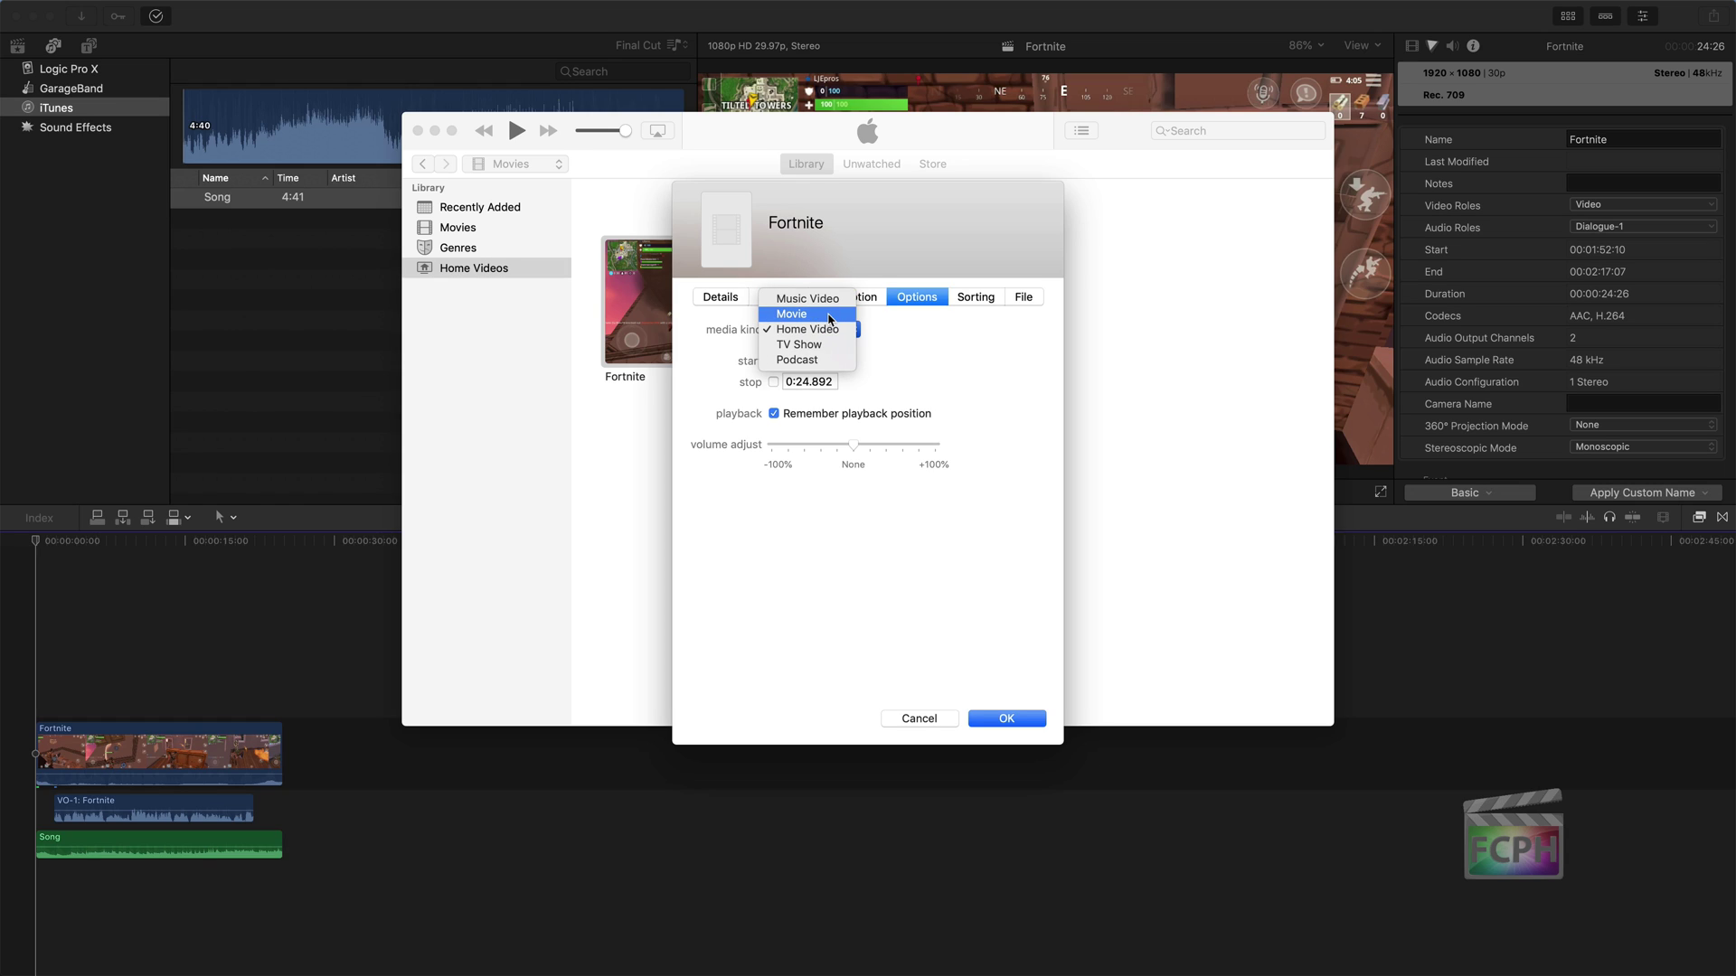
left_click(830, 316)
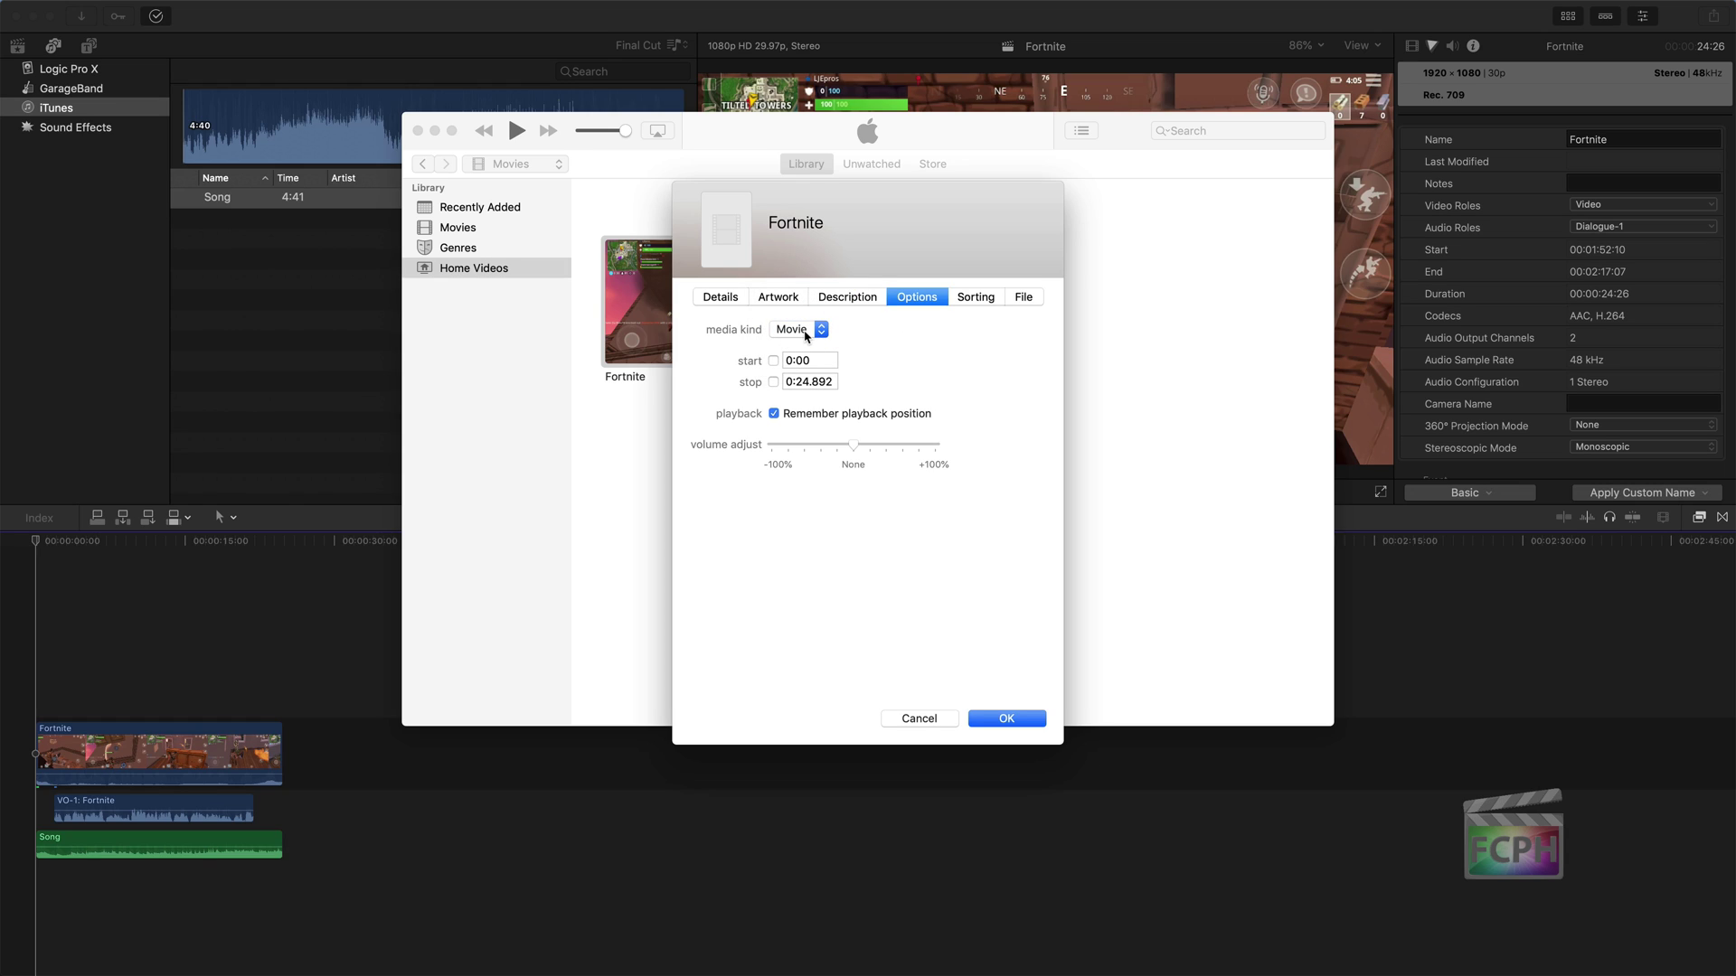
left_click(805, 332)
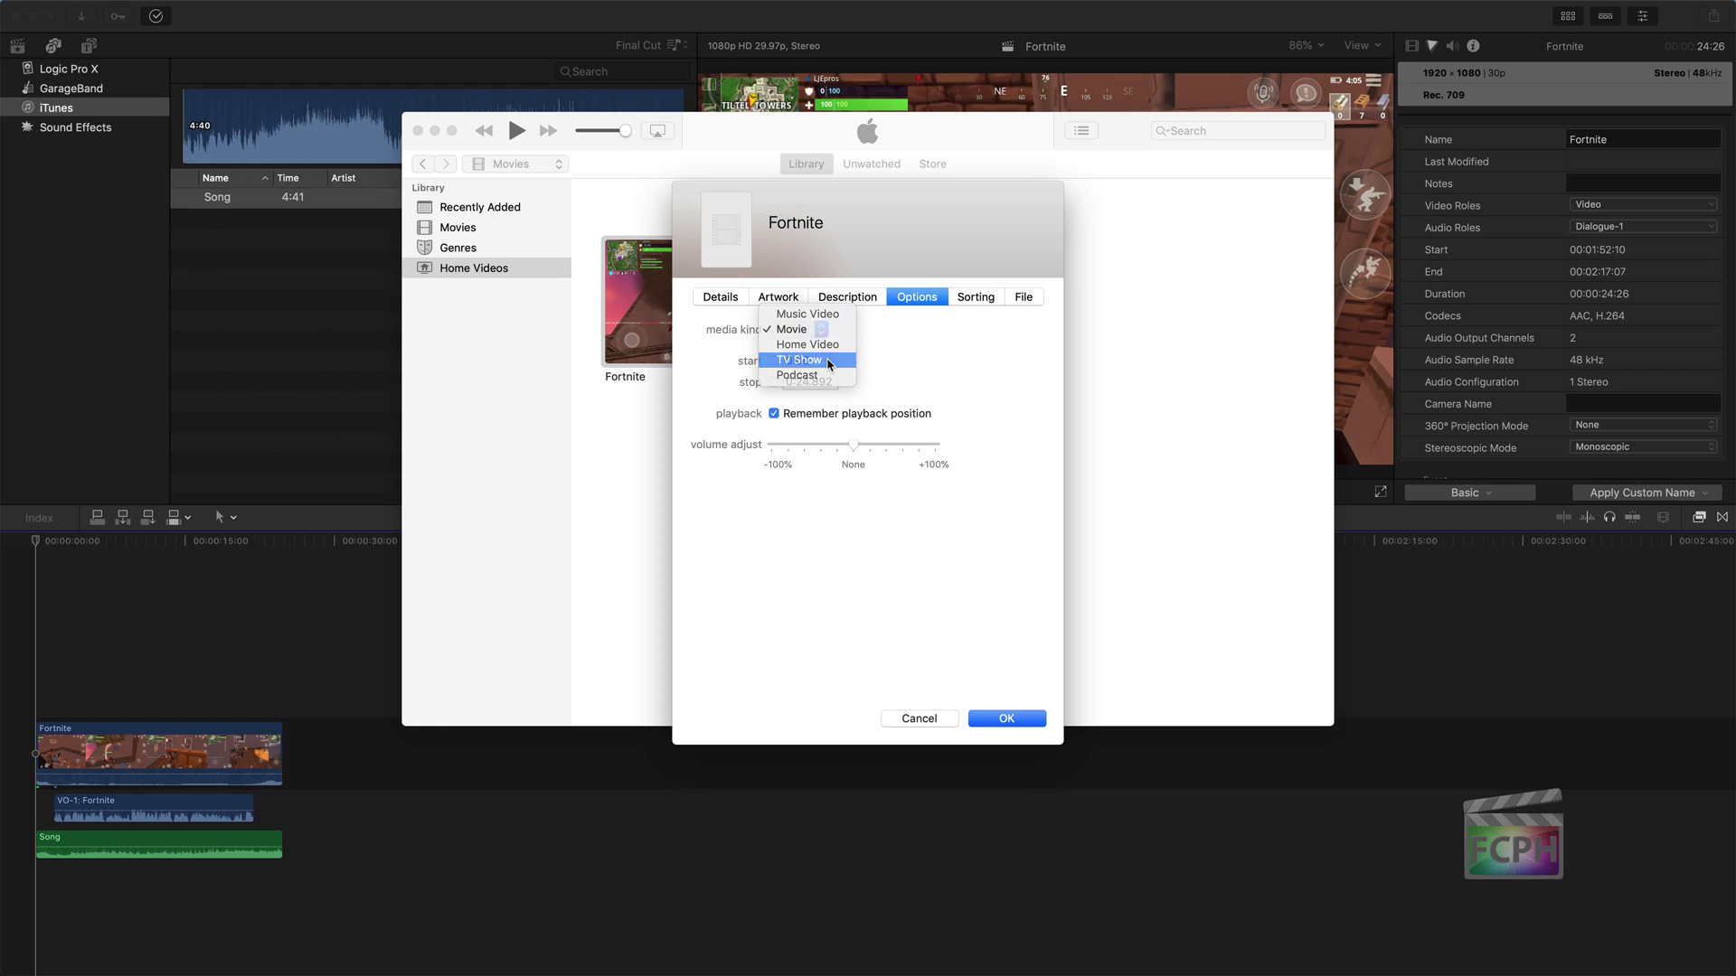
left_click(829, 362)
Give the video season 1 and episode 1 in its details and save the info
left_click(721, 299)
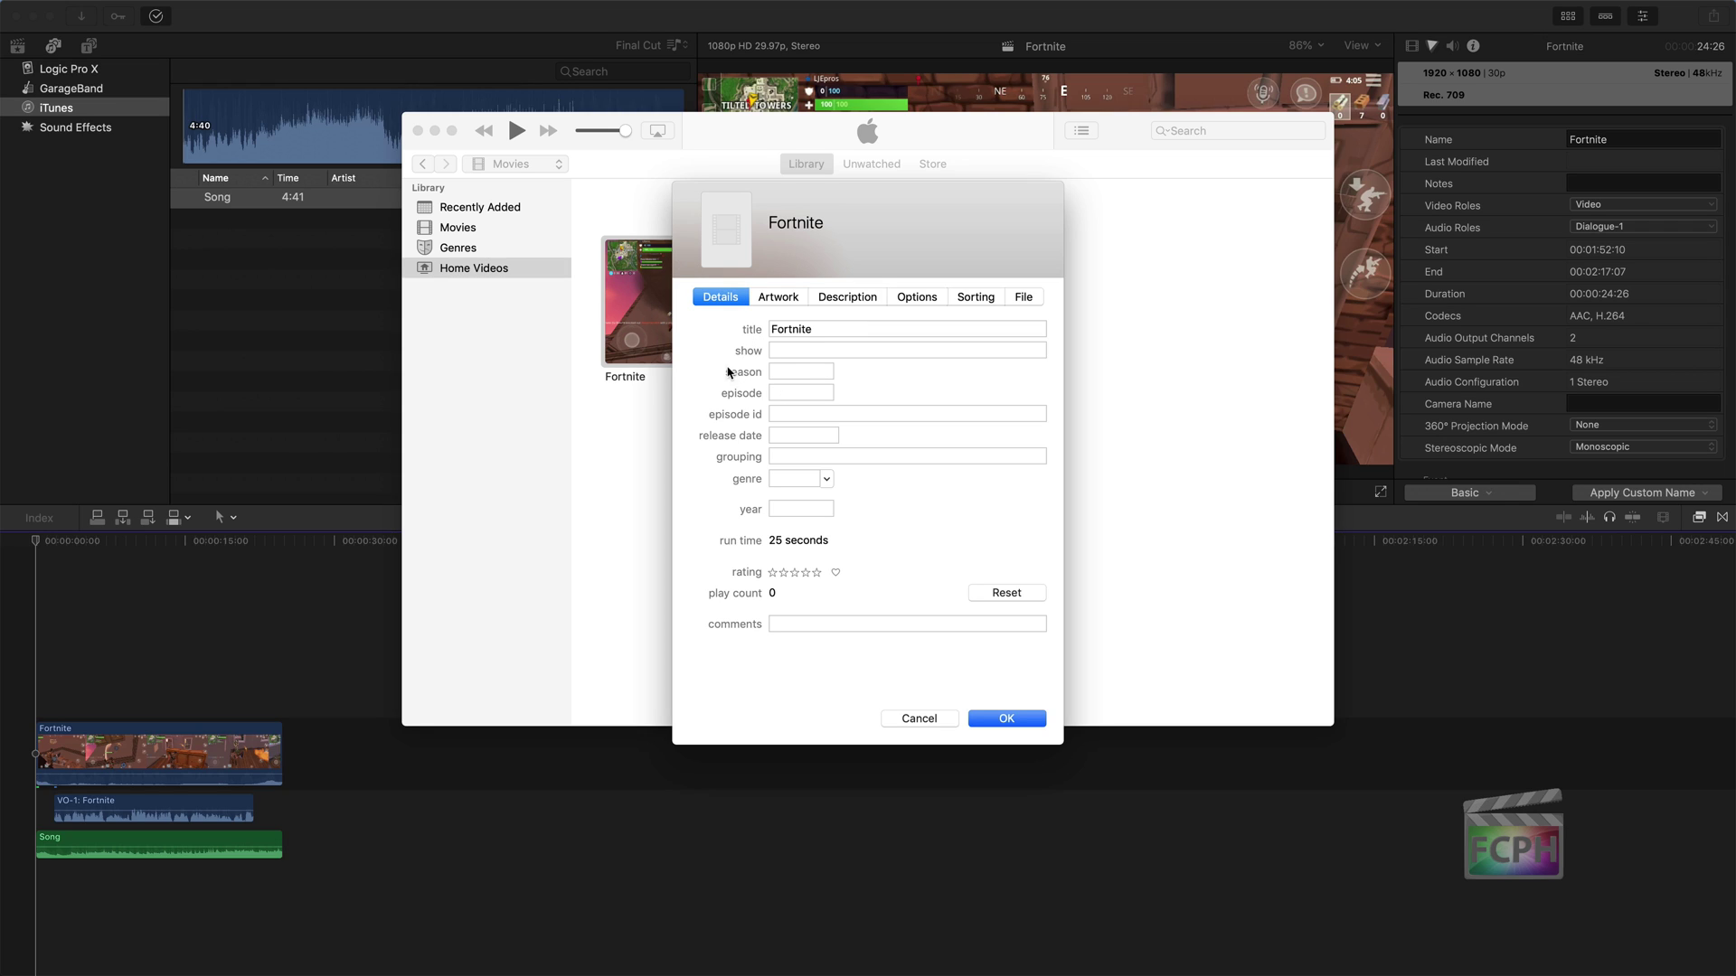
left_click(781, 371)
type("1")
left_click(808, 391)
type("1")
left_click(1004, 719)
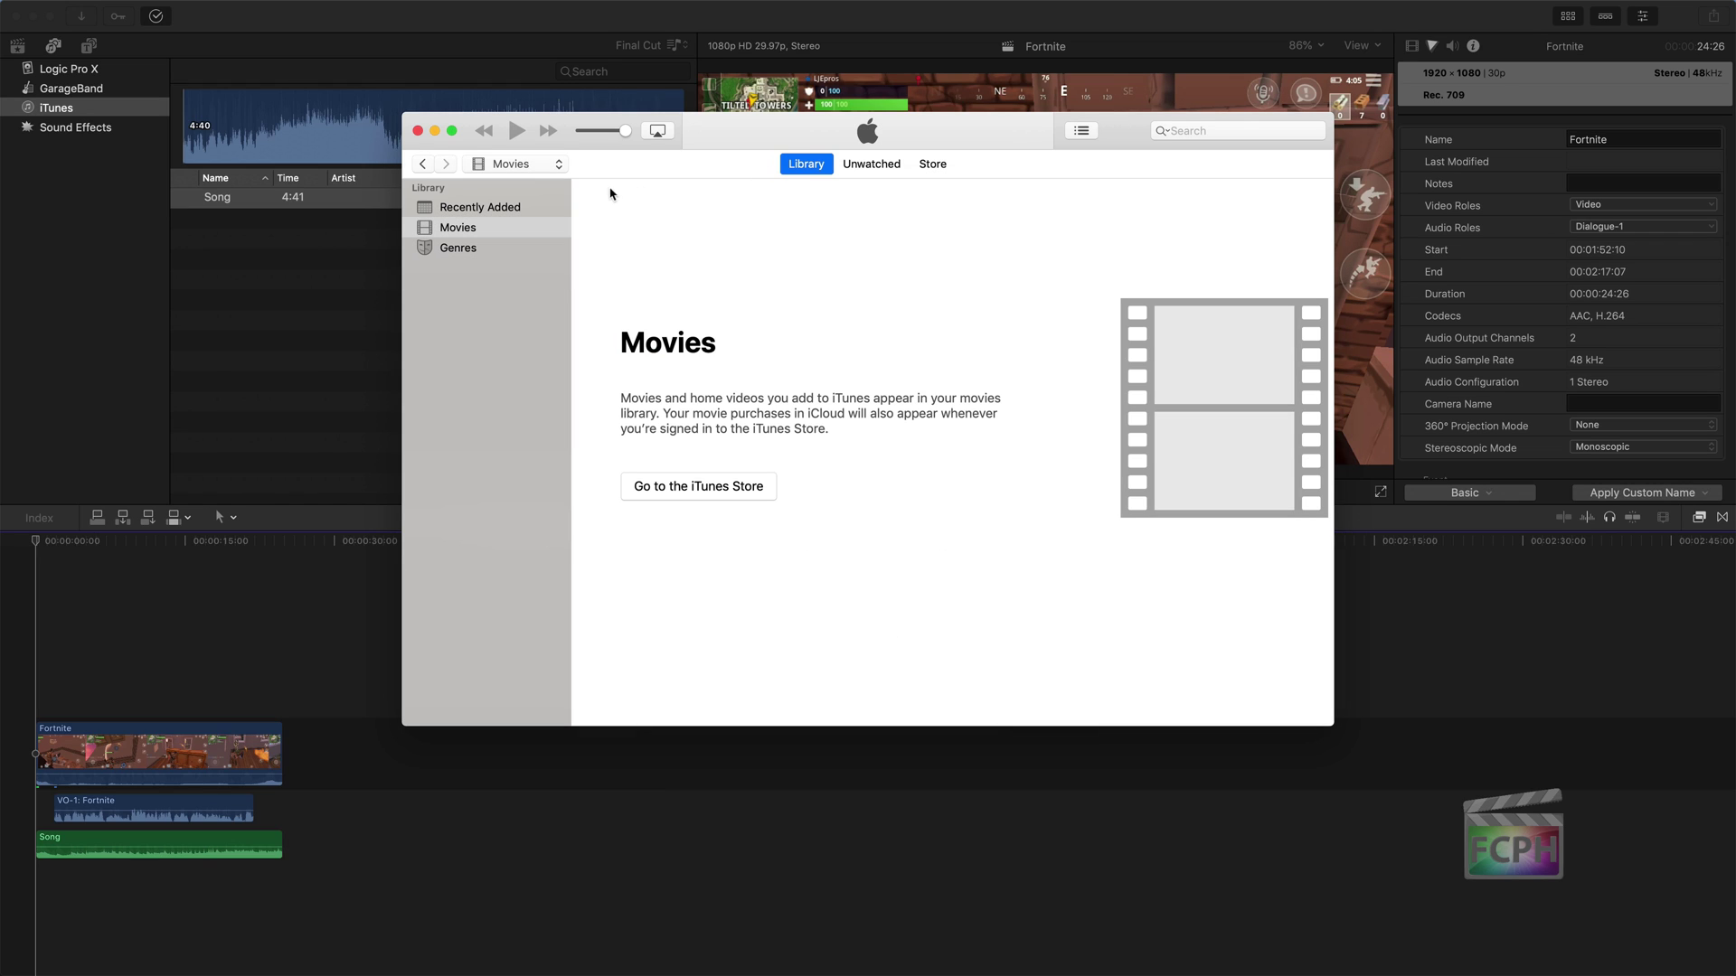
Switch iTunes to the TV Shows library to find the Fortnite video as Unknown TV Show, Season 1
left_click(536, 161)
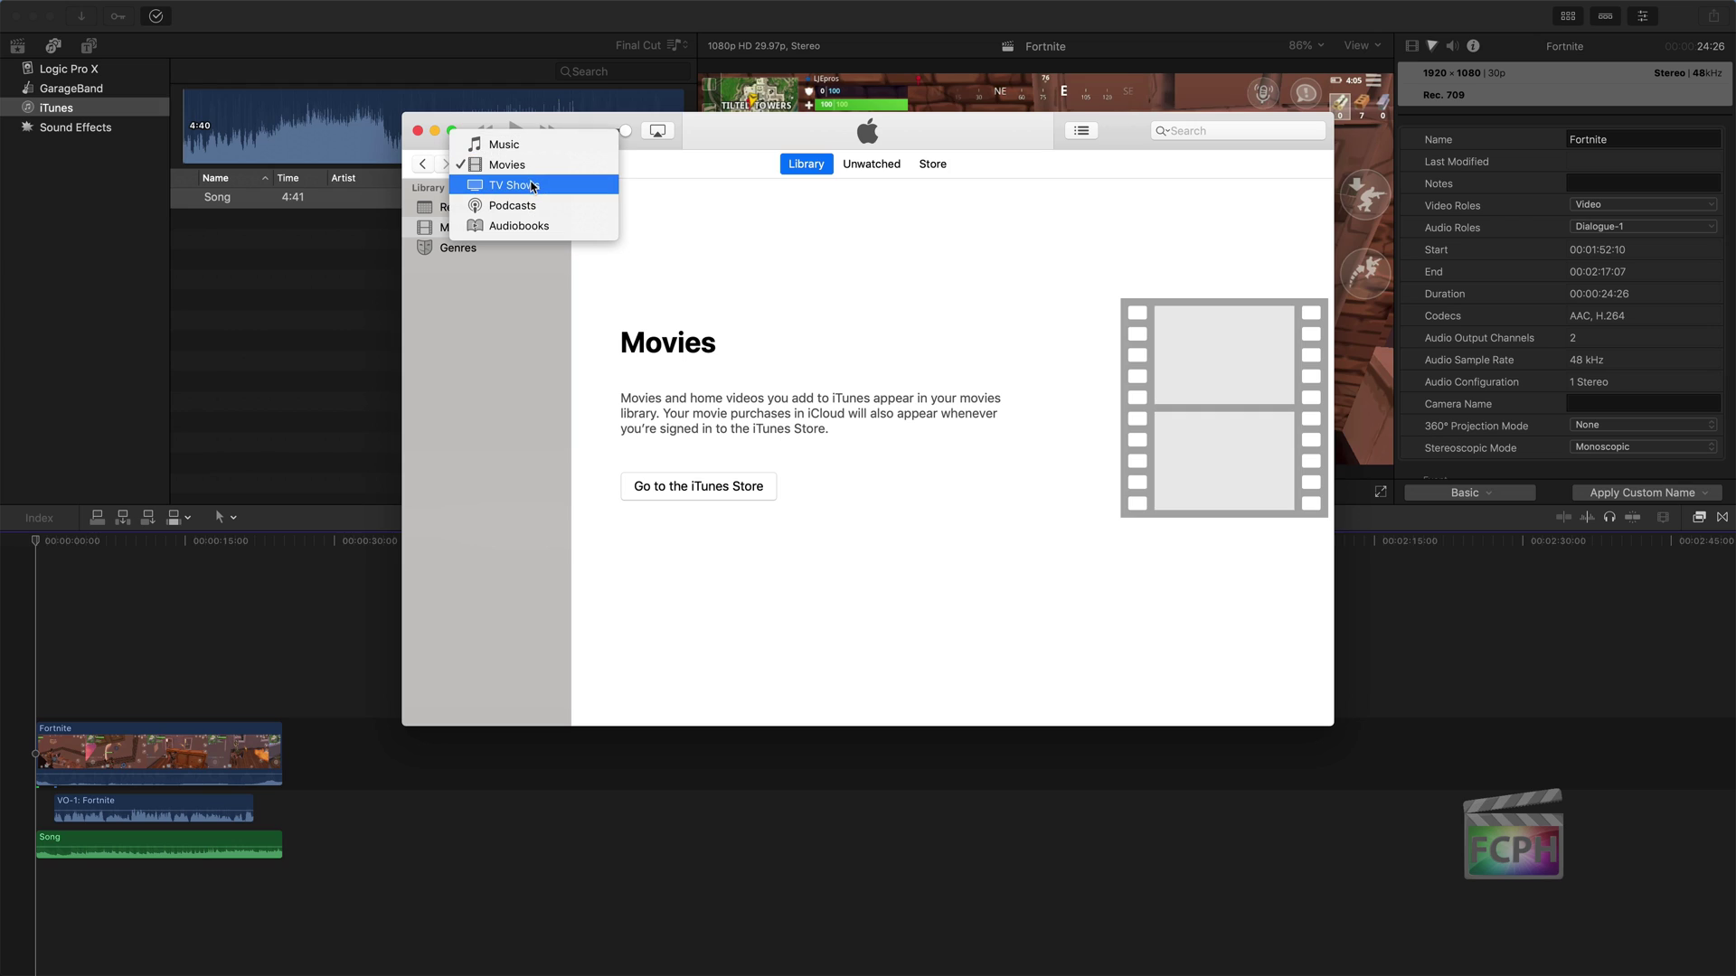
left_click(536, 182)
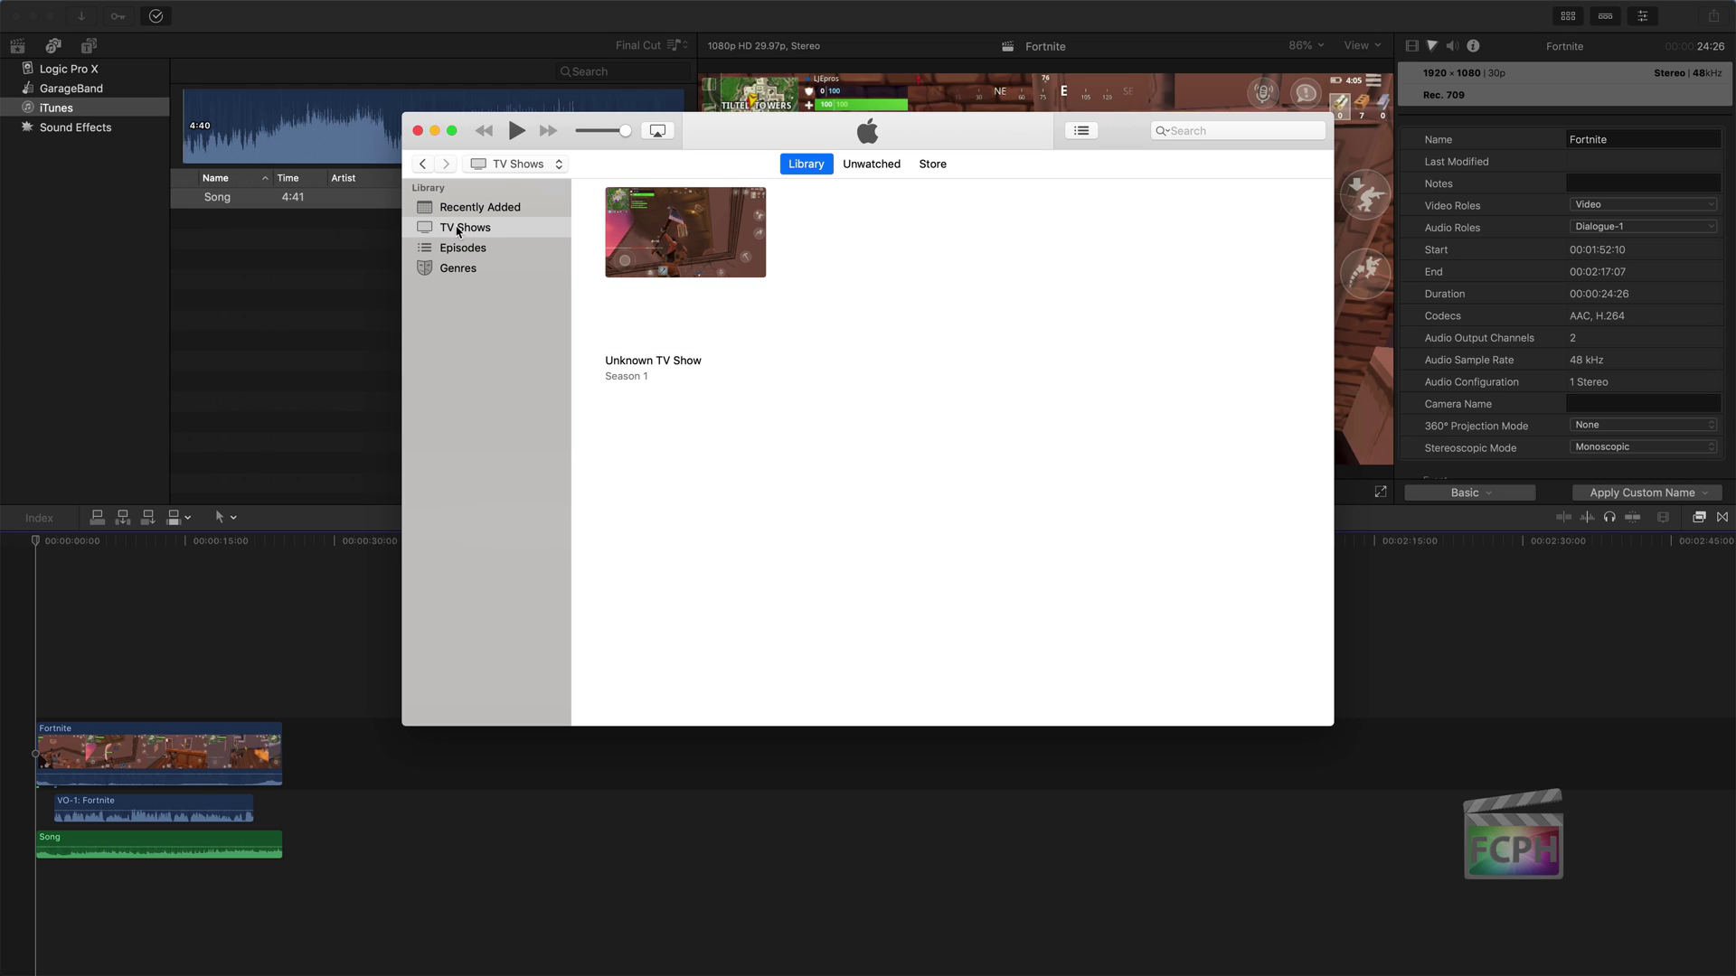